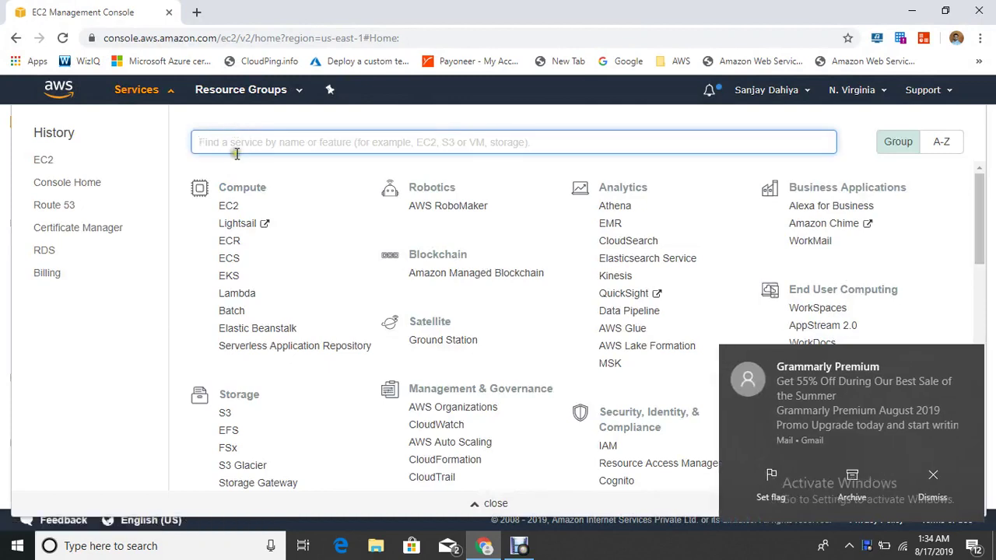
Search the AWS services for "elastic" and open Elastic Beanstalk, clearing the notification pop-up
{"action": "type", "text": "ela"}
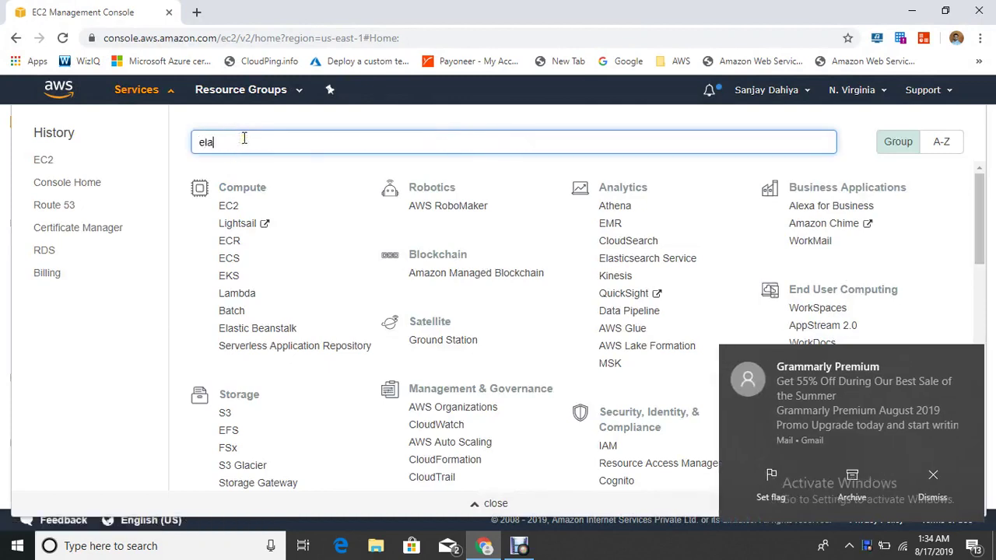
{"action": "type", "text": "stic"}
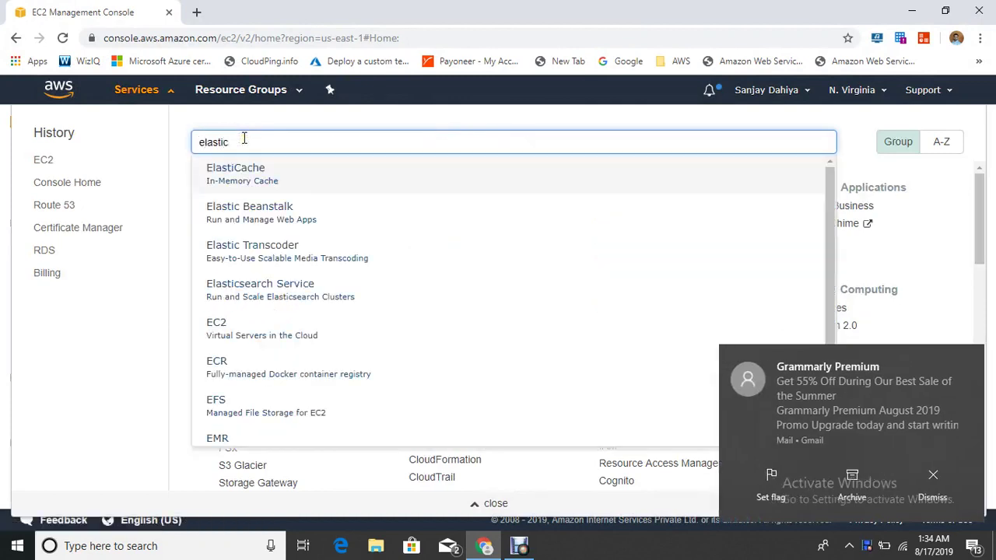
{"action": "left_click", "coordinate": [241, 211]}
{"action": "left_click", "coordinate": [970, 359]}
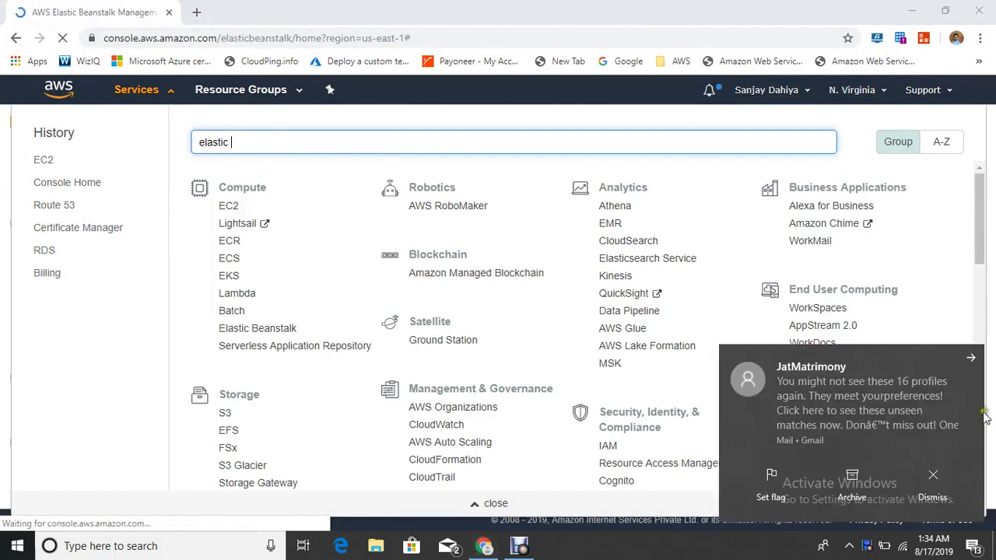
{"action": "left_click", "coordinate": [971, 356]}
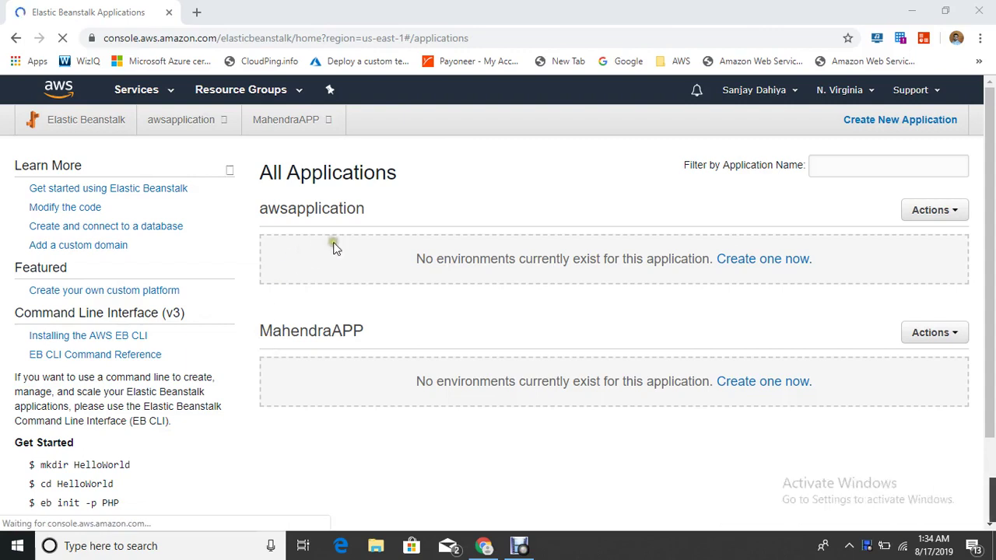
Create a new application named with the account holder's full name followed by "app", using the same text as its description
{"action": "left_click", "coordinate": [901, 123]}
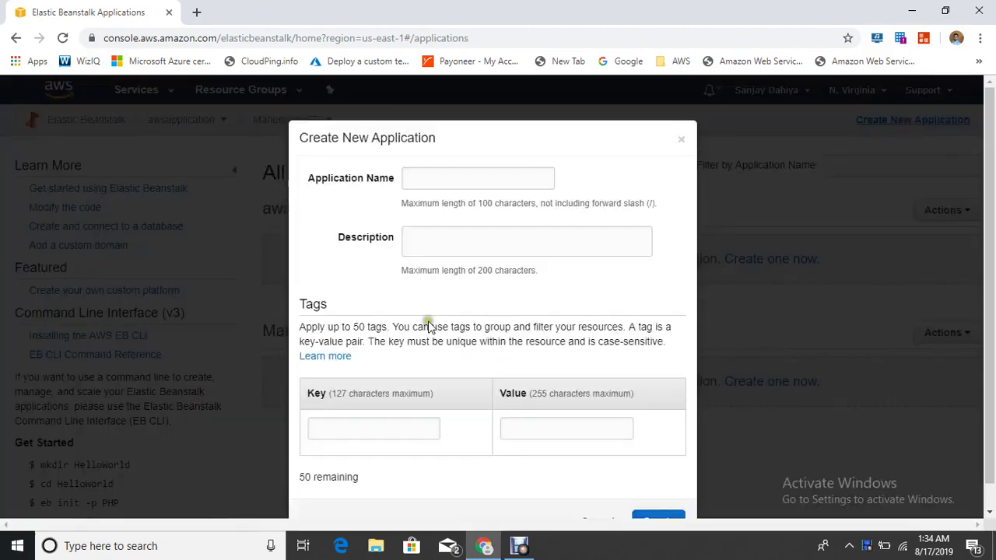
{"action": "left_click", "coordinate": [461, 175]}
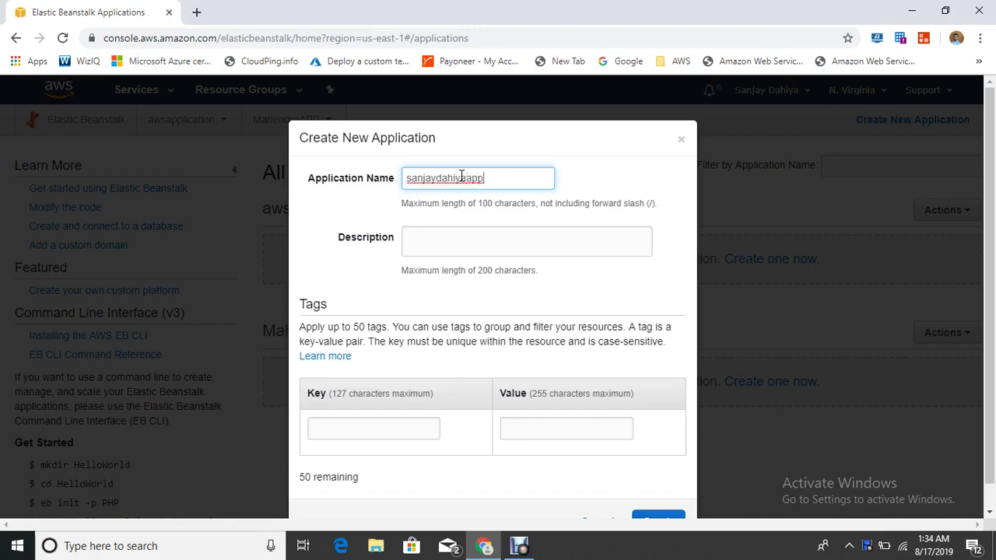
{"action": "type", "text": "sanjaydahiyaapp"}
{"action": "left_click_drag", "start_coordinate": [511, 176], "coordinate": [322, 152]}
{"action": "key", "text": "ctrl+c"}
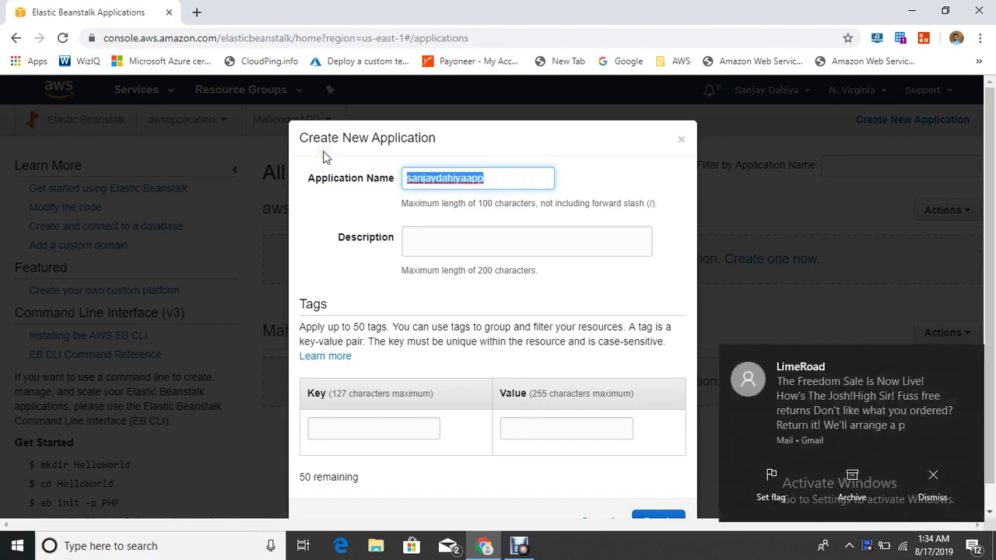
{"action": "left_click", "coordinate": [435, 242]}
{"action": "key", "text": "ctrl+v"}
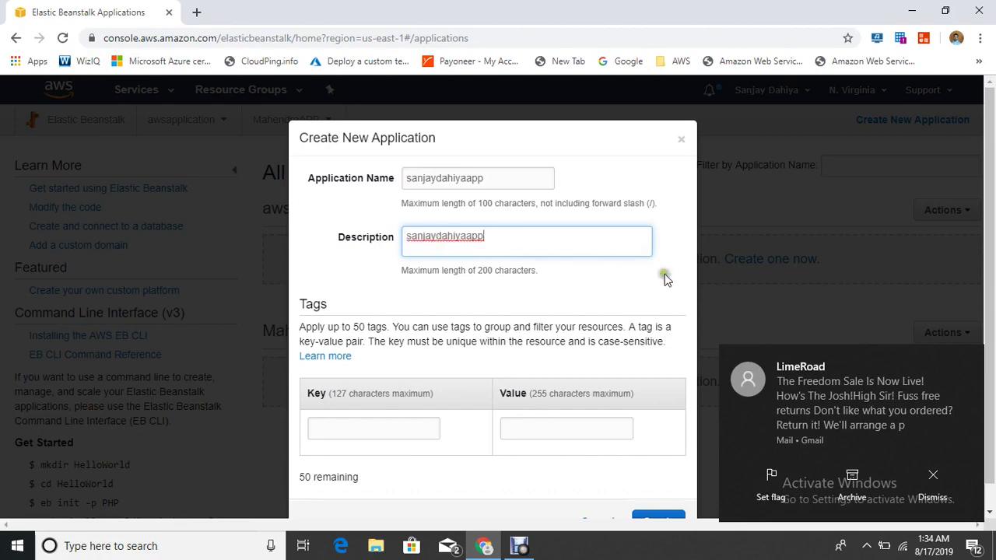
{"action": "left_click", "coordinate": [969, 360]}
{"action": "scroll", "coordinate": [643, 456], "scroll_direction": "down", "scroll_amount": 1}
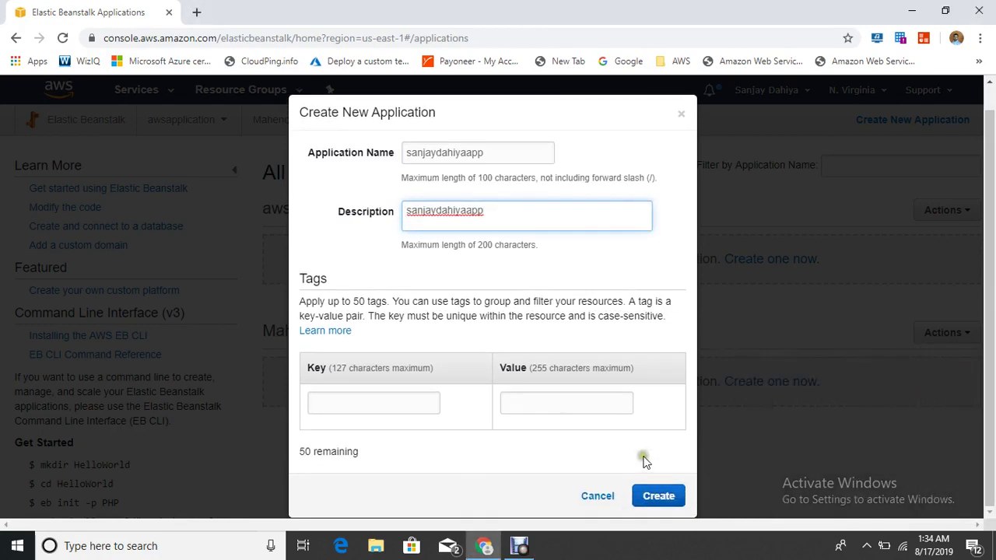
{"action": "left_click", "coordinate": [654, 499]}
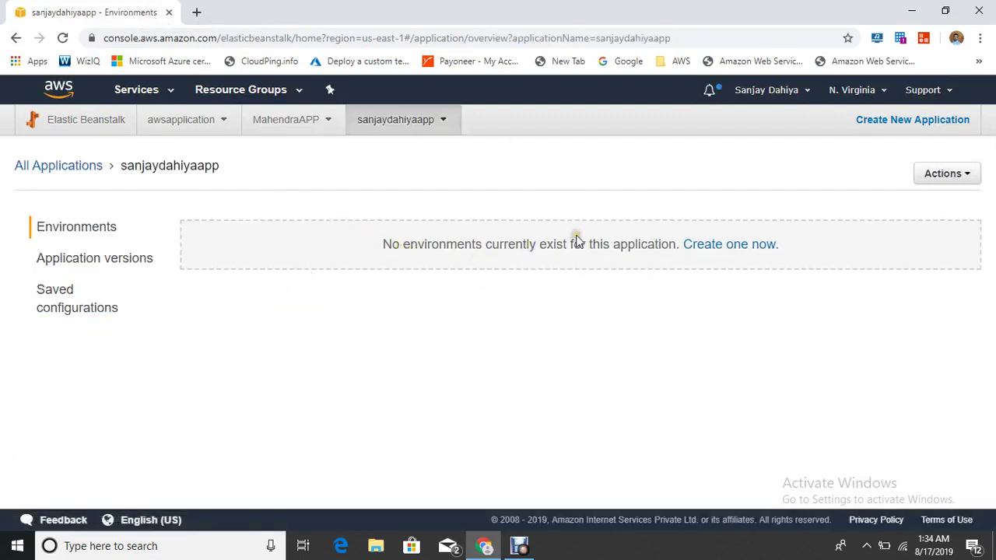
Start a web server environment for the new application and check the availability of a domain made of the owner's name plus "pp"
{"action": "left_click", "coordinate": [737, 246]}
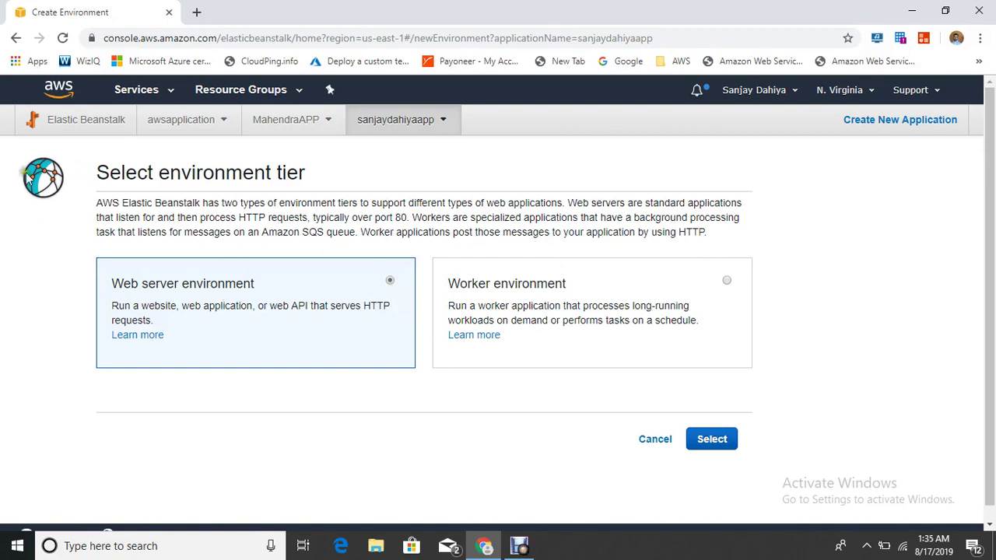
{"action": "left_click", "coordinate": [694, 443]}
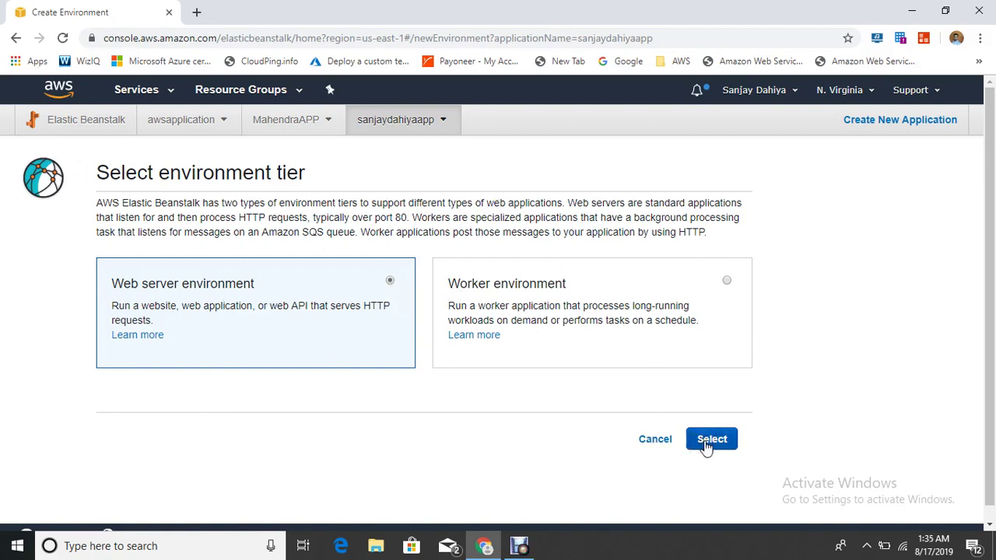
{"action": "scroll", "coordinate": [317, 272], "scroll_direction": "down", "scroll_amount": 1}
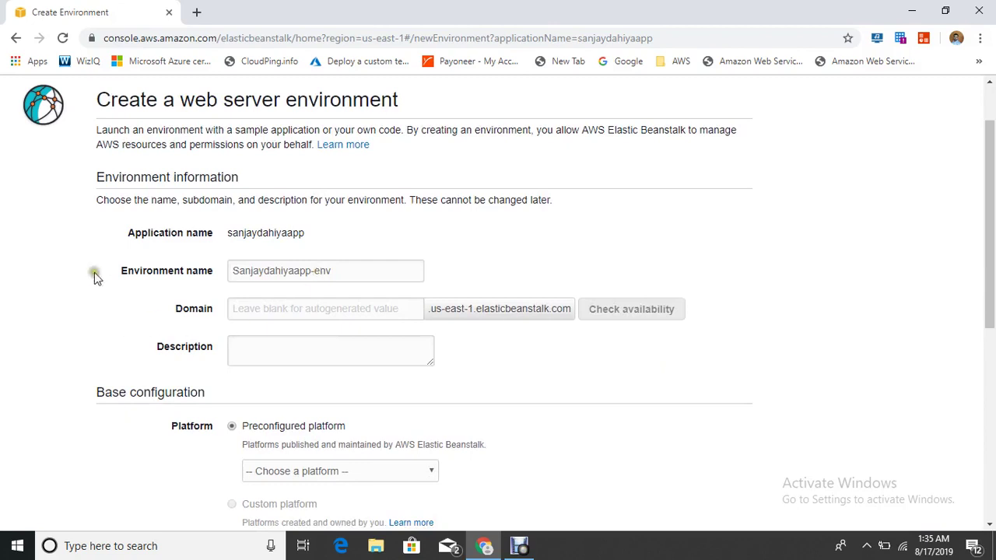
{"action": "left_click", "coordinate": [264, 312]}
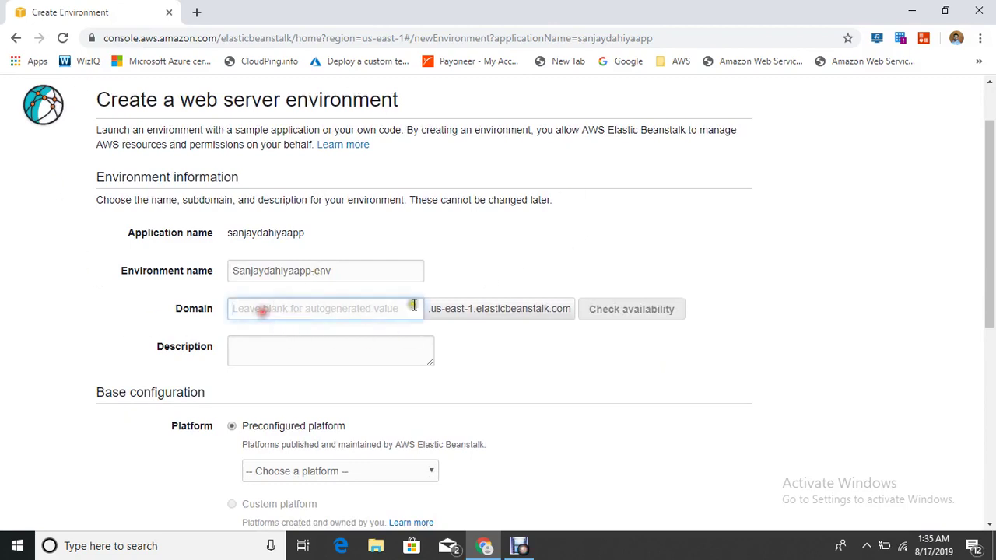
{"action": "type", "text": "sanjaydahiyap"}
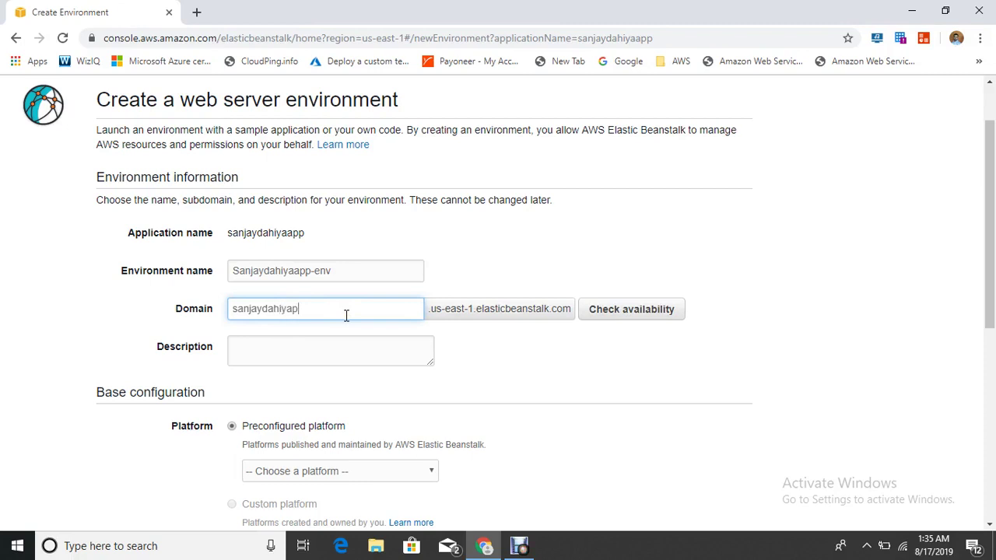
{"action": "type", "text": "p"}
{"action": "left_click", "coordinate": [649, 323]}
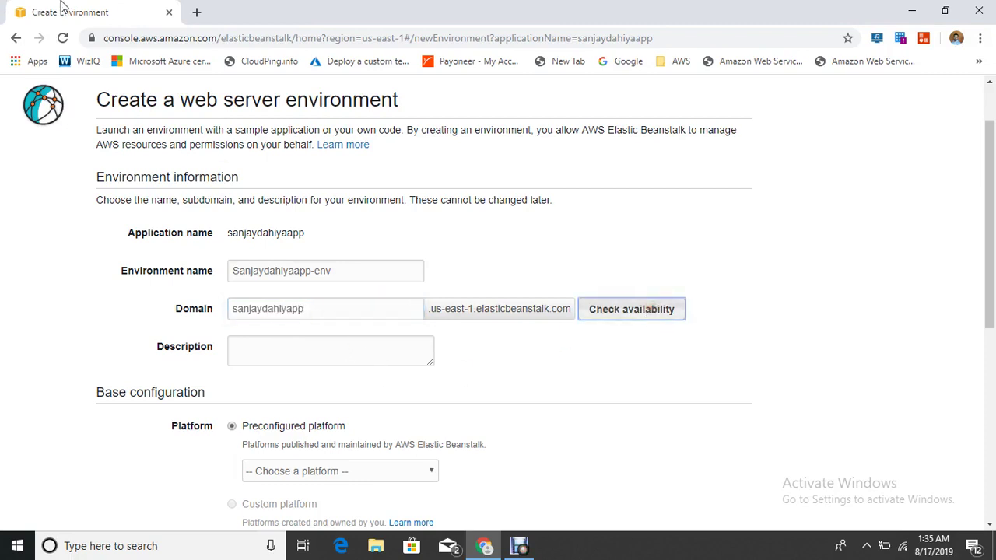
Set the environment's preconfigured platform to PHP
{"action": "scroll", "coordinate": [383, 386], "scroll_direction": "down", "scroll_amount": 2}
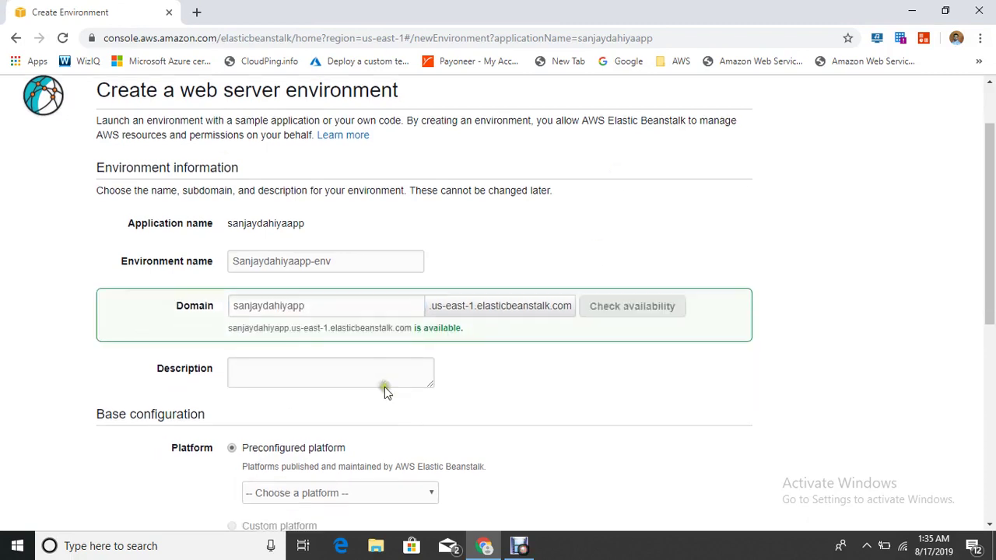
{"action": "scroll", "coordinate": [245, 331], "scroll_direction": "down", "scroll_amount": 1}
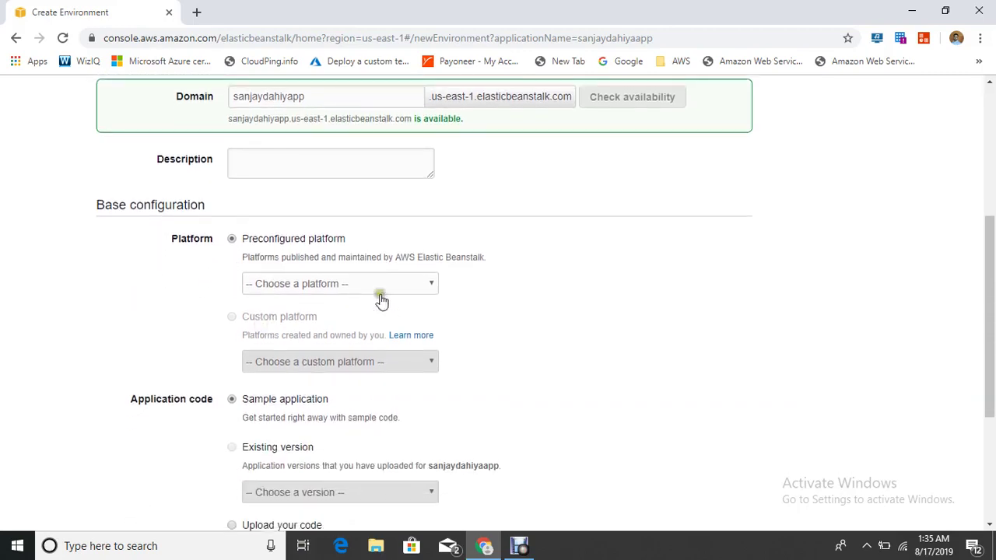
{"action": "left_click", "coordinate": [396, 283]}
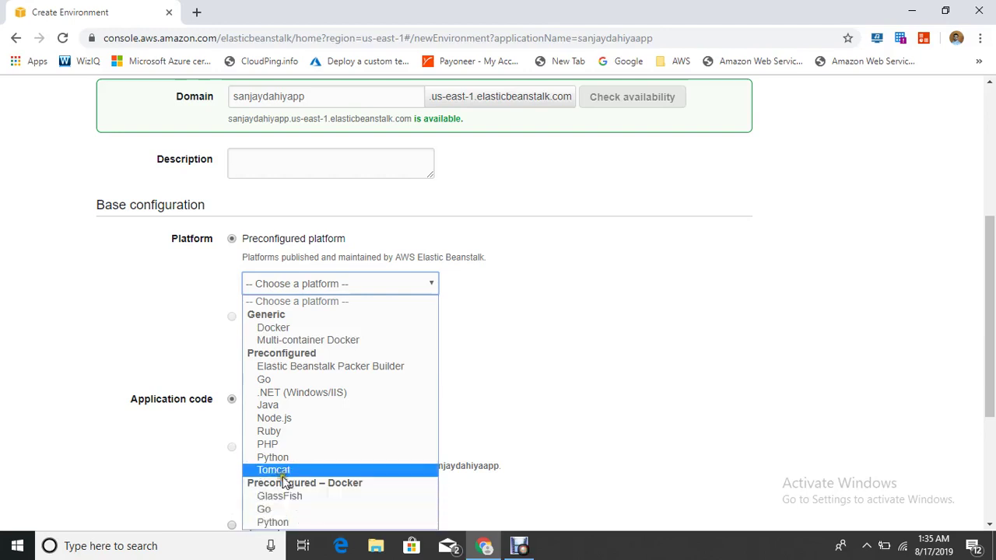
{"action": "left_click", "coordinate": [295, 446]}
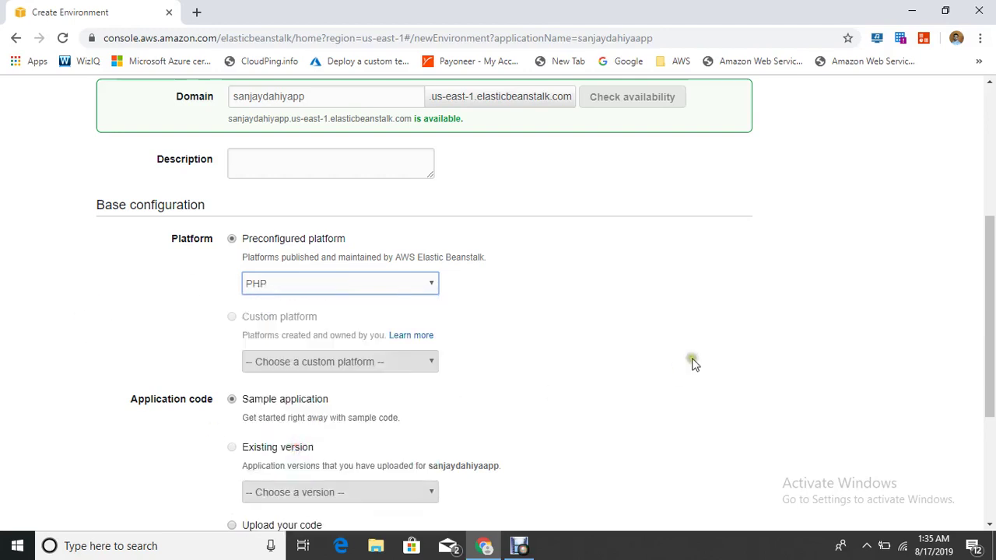
Use the sample application as the application code and create the environment
{"action": "scroll", "coordinate": [336, 366], "scroll_direction": "down", "scroll_amount": 2}
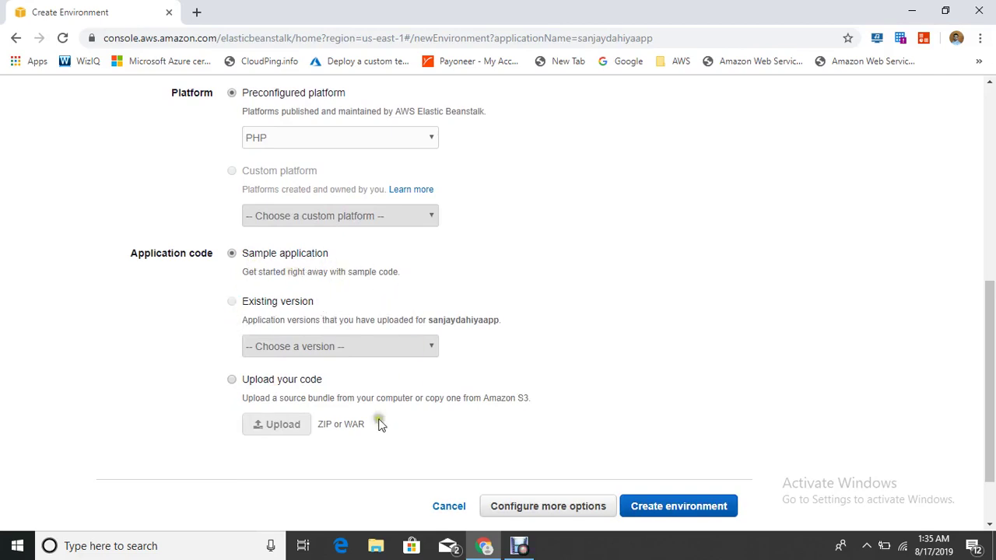
{"action": "left_click", "coordinate": [233, 303]}
{"action": "left_click", "coordinate": [231, 381]}
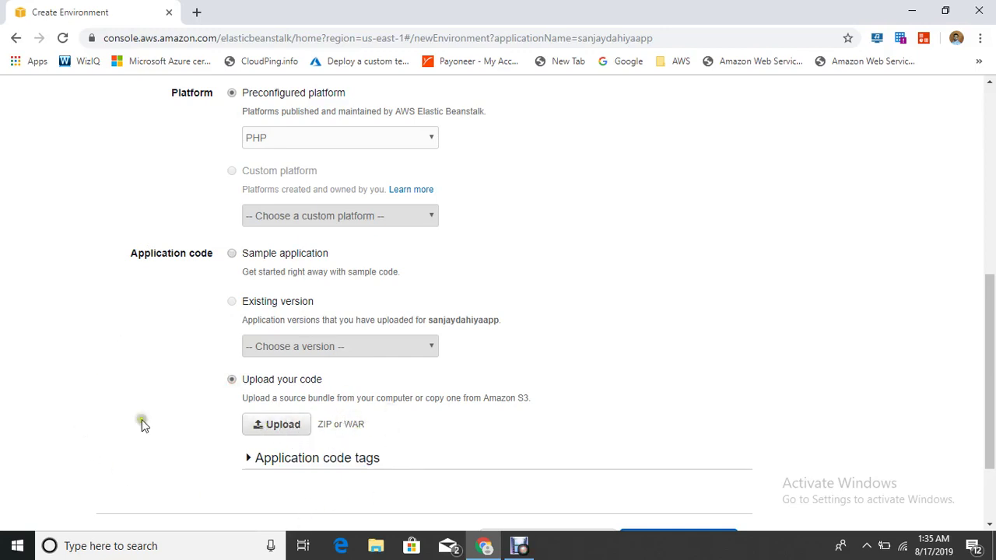
{"action": "left_click", "coordinate": [231, 254]}
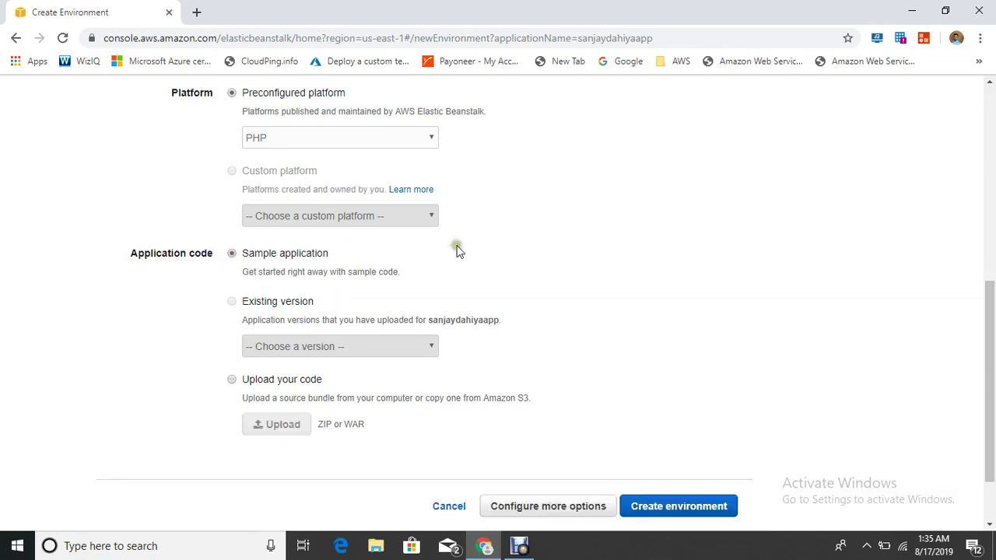
{"action": "scroll", "coordinate": [661, 448], "scroll_direction": "down", "scroll_amount": 1}
{"action": "left_click", "coordinate": [703, 435]}
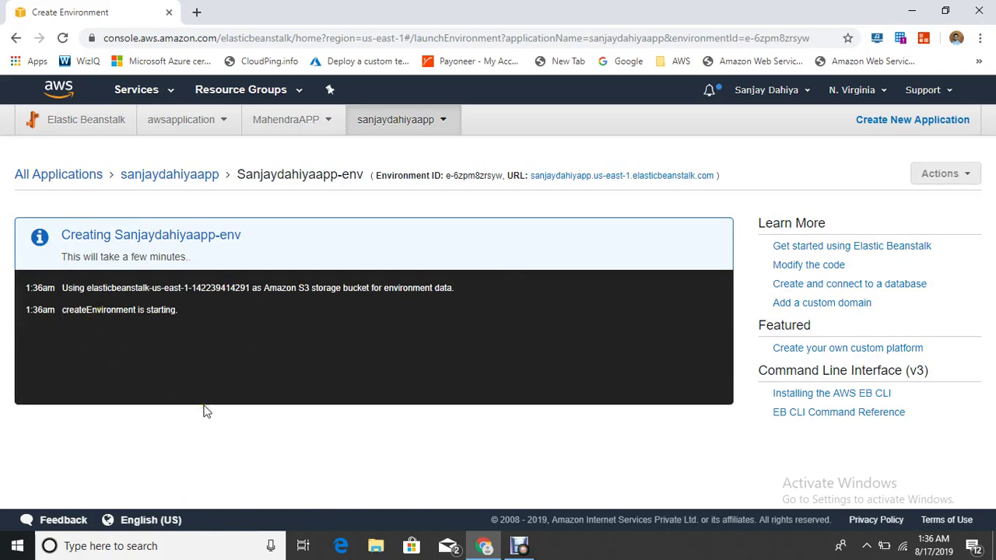
Duplicate the environment creation page in a second browser tab and return to the original to view the creation log
{"action": "right_click", "coordinate": [109, 12]}
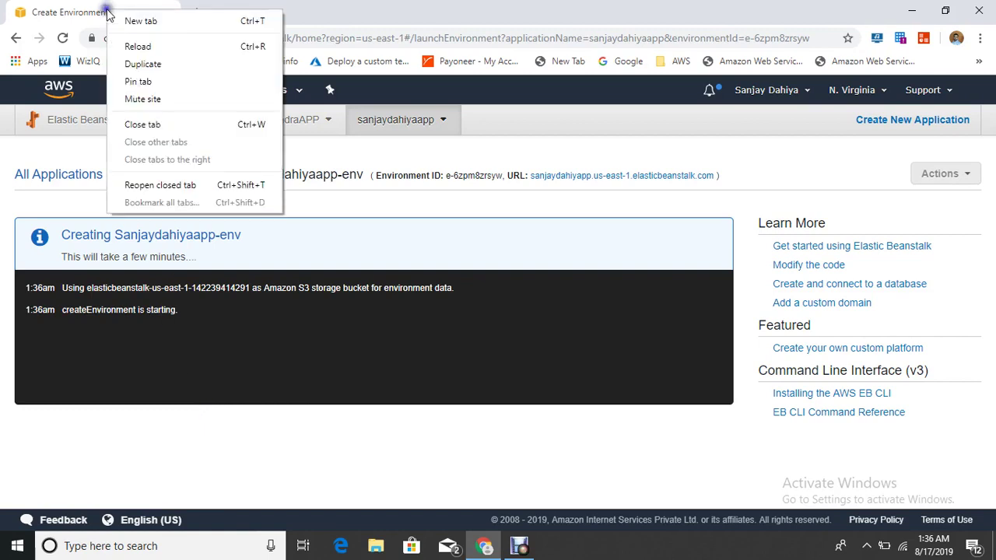
{"action": "key", "text": "Escape"}
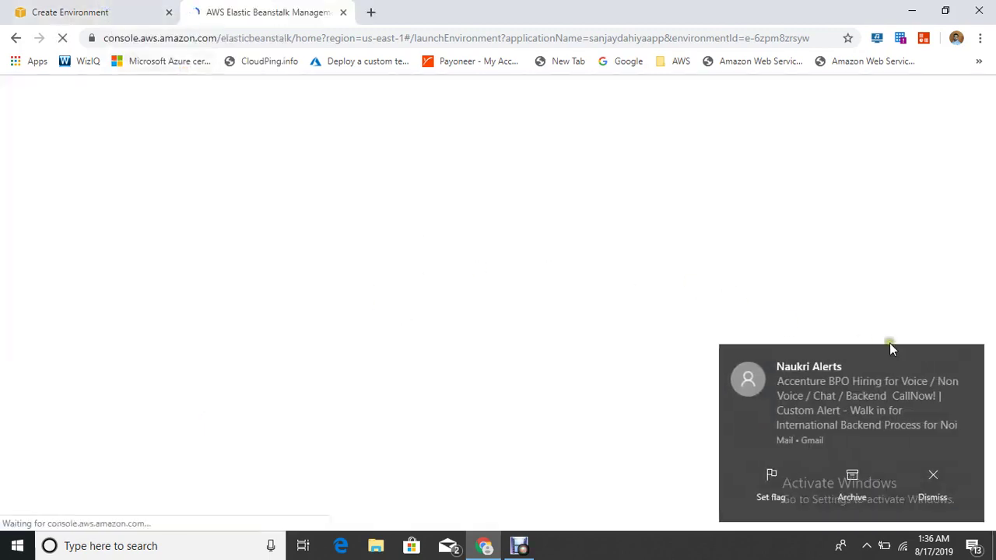
{"action": "left_click", "coordinate": [970, 362]}
{"action": "left_click", "coordinate": [133, 9]}
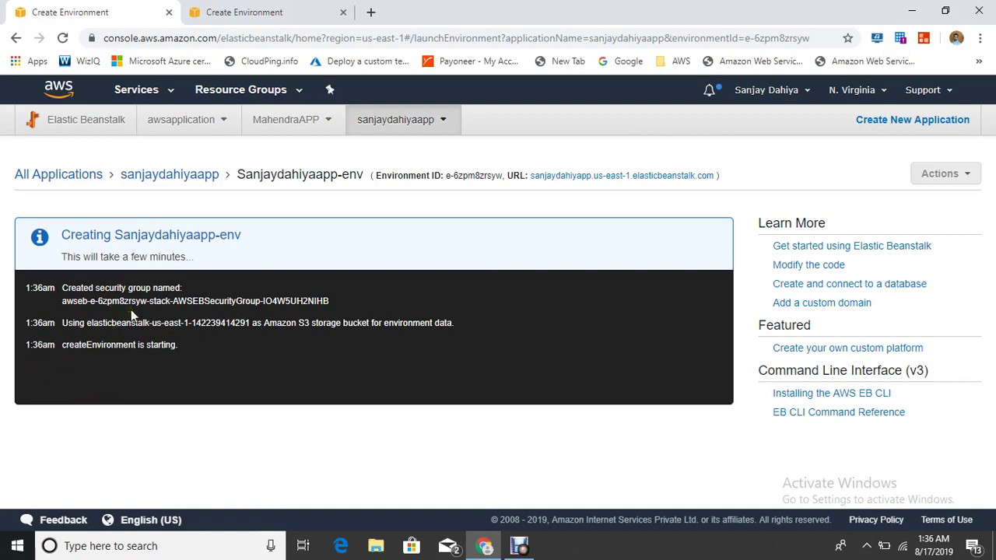
Load the AWS Management Console home page in the duplicated tab, checking the environment's creation log in the original tab meanwhile
{"action": "left_click", "coordinate": [261, 12]}
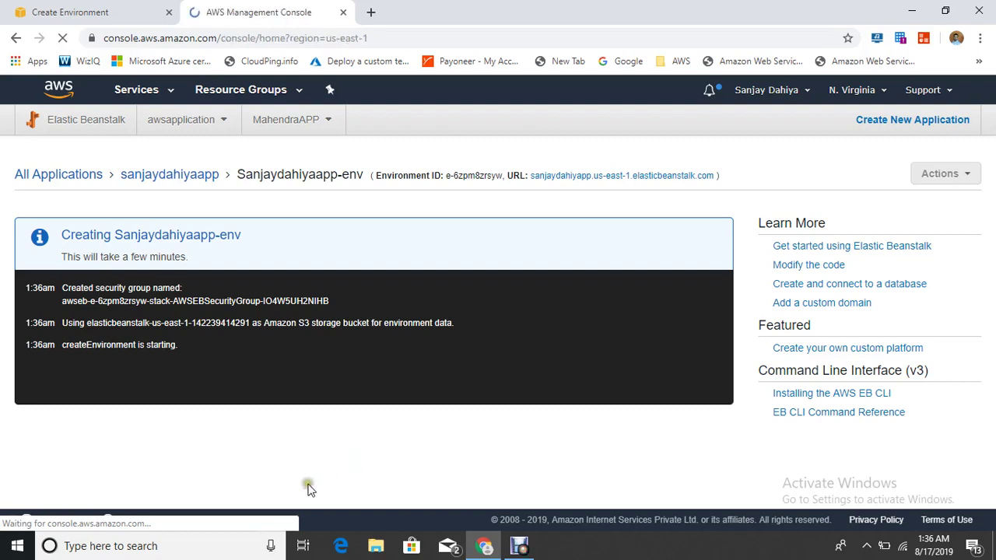
{"action": "left_click", "coordinate": [93, 12]}
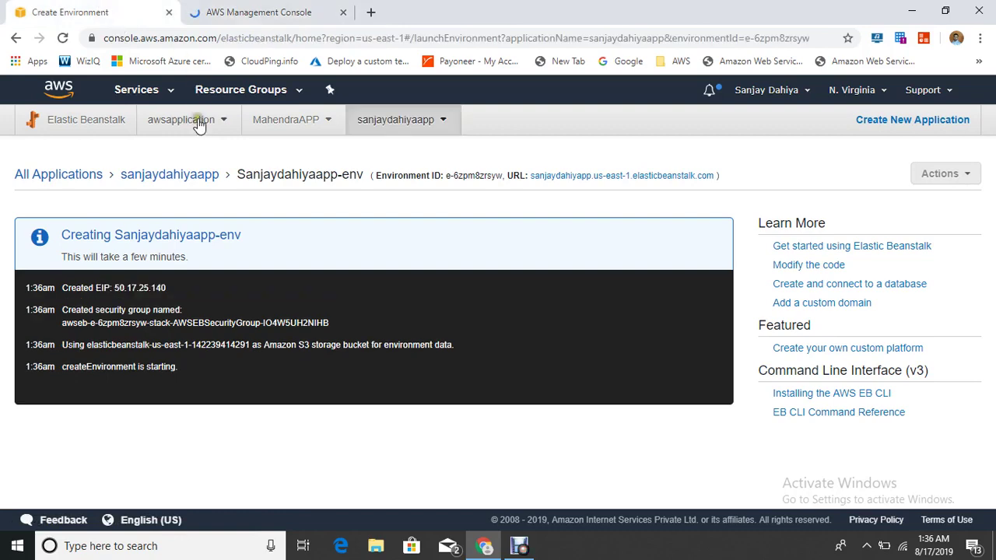
{"action": "left_click", "coordinate": [286, 14]}
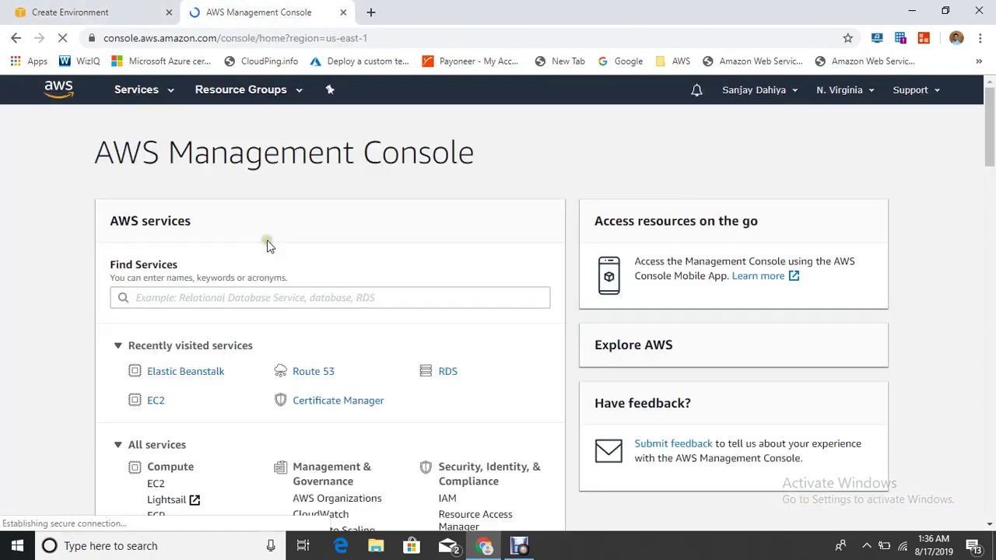
{"action": "left_click", "coordinate": [67, 8]}
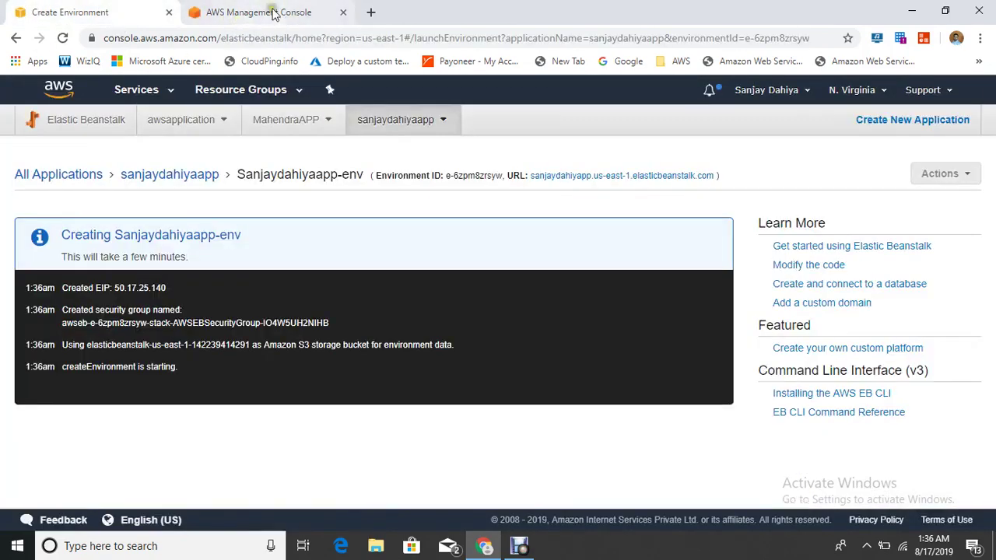
{"action": "left_click", "coordinate": [273, 12]}
Open EC2 in the second tab and list the running instances to examine the environment's instance
{"action": "left_click", "coordinate": [153, 395]}
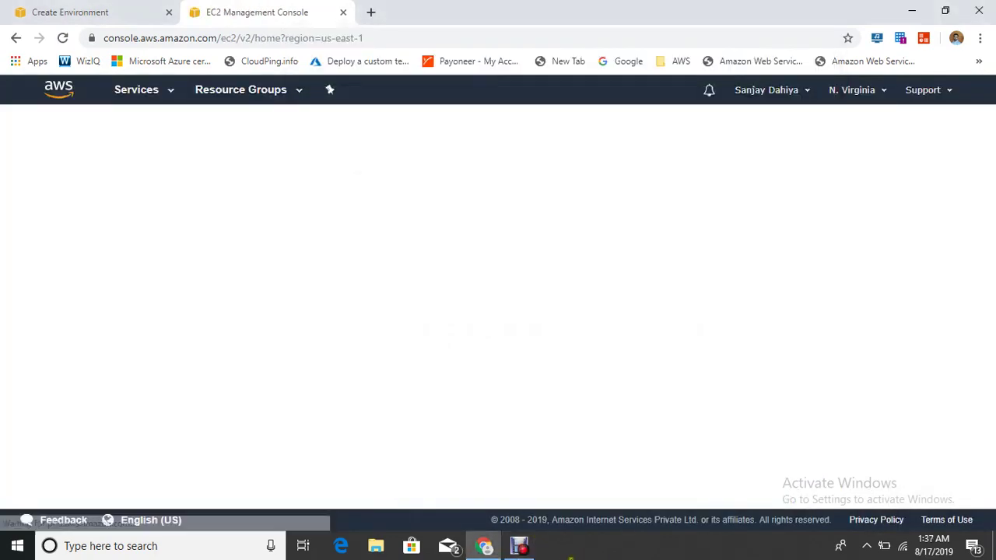
{"action": "left_click", "coordinate": [126, 9]}
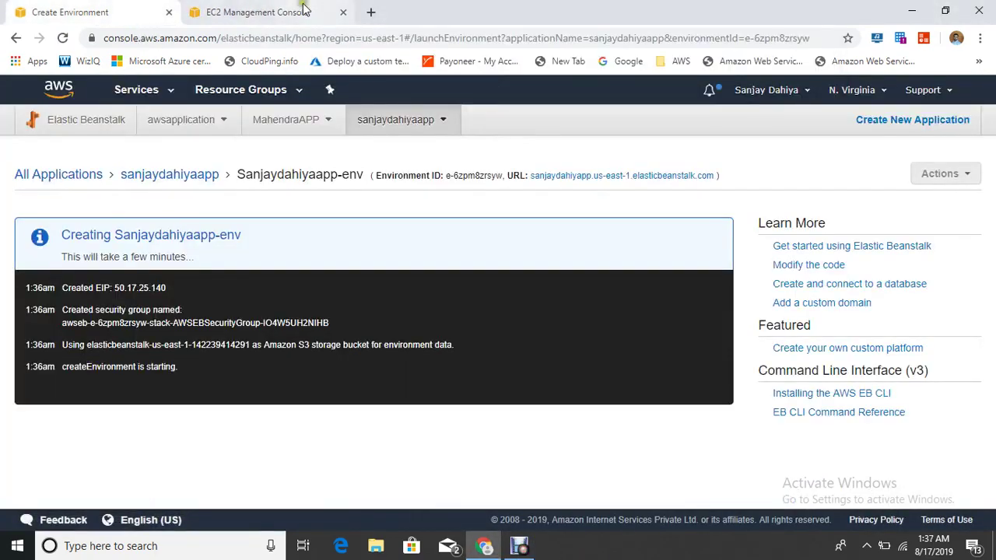
{"action": "left_click", "coordinate": [261, 9]}
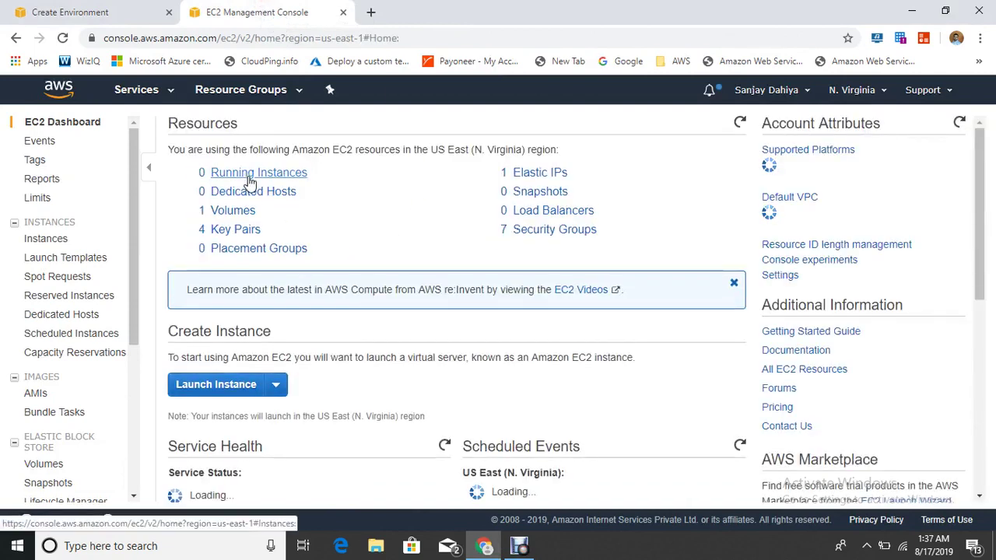
{"action": "left_click", "coordinate": [249, 177]}
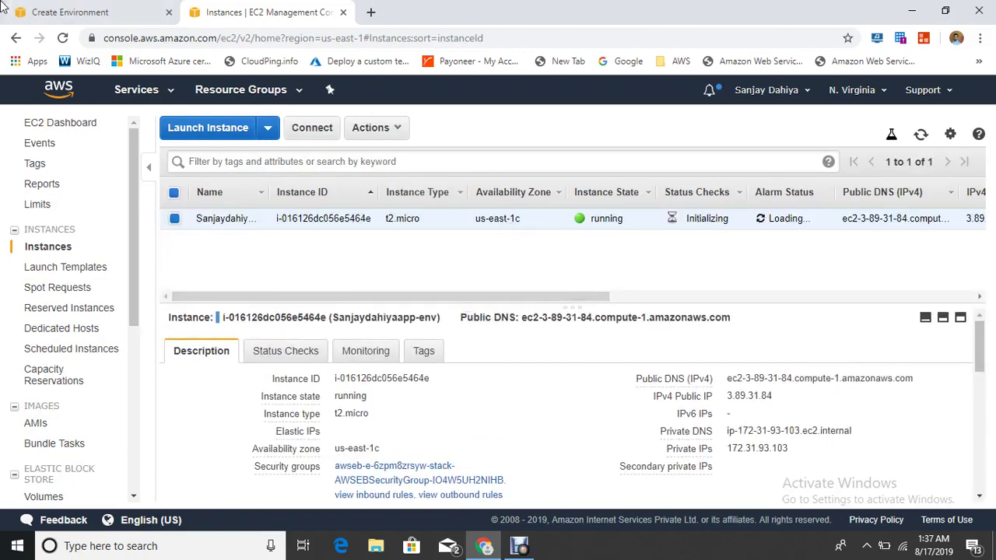
Check the environment's creation log, open the environment's URL to view the sample PHP page, and return to the environment dashboard
{"action": "left_click", "coordinate": [70, 12]}
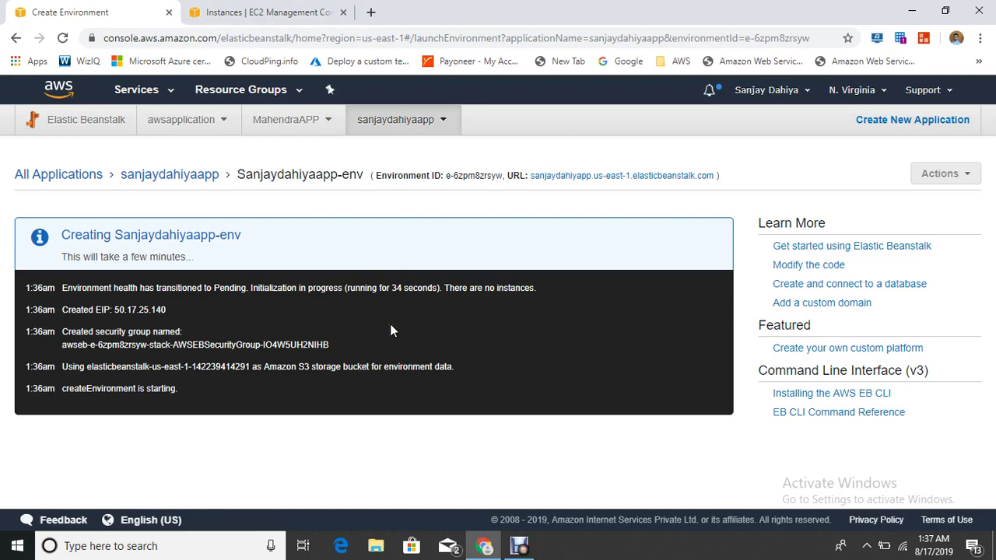
{"action": "left_click", "coordinate": [519, 546]}
{"action": "left_click", "coordinate": [410, 401]}
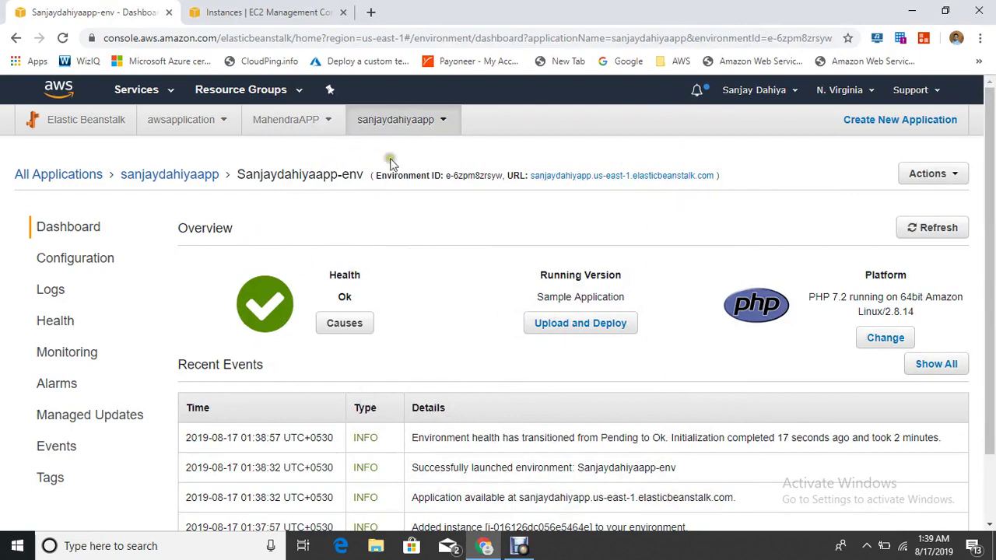
{"action": "left_click", "coordinate": [607, 176]}
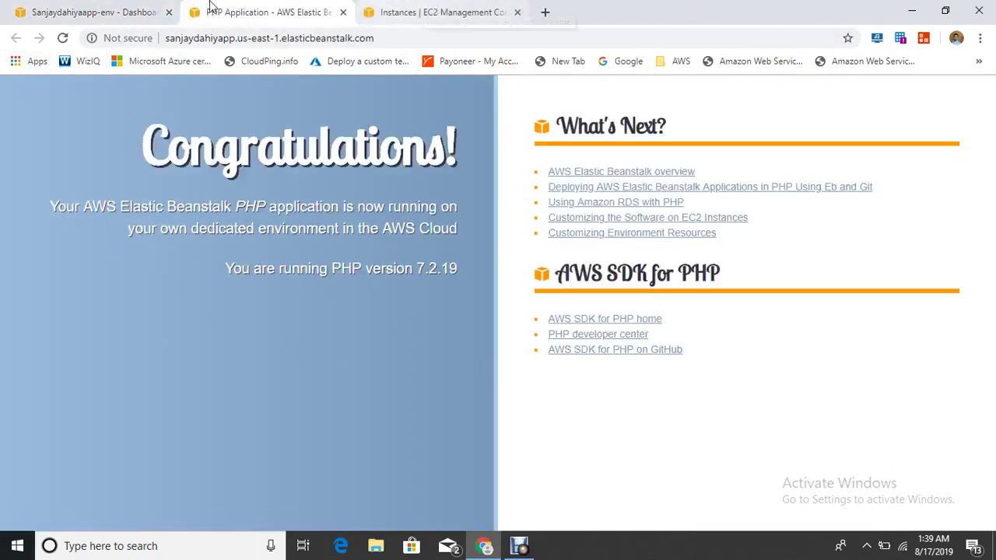
{"action": "left_click", "coordinate": [82, 12]}
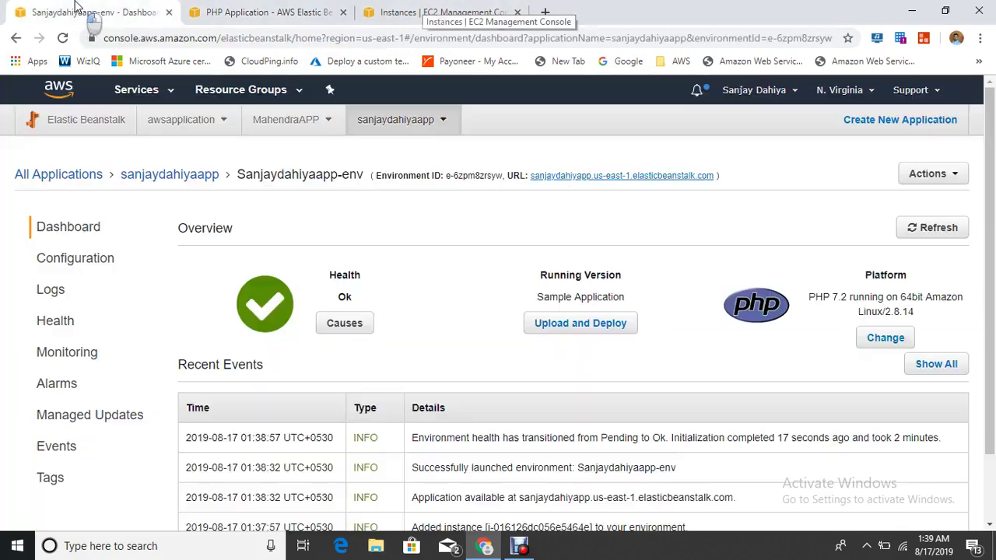
Refresh the EC2 instance list and examine the environment instance's details, including its key name, monitoring and security groups
{"action": "left_click", "coordinate": [483, 8]}
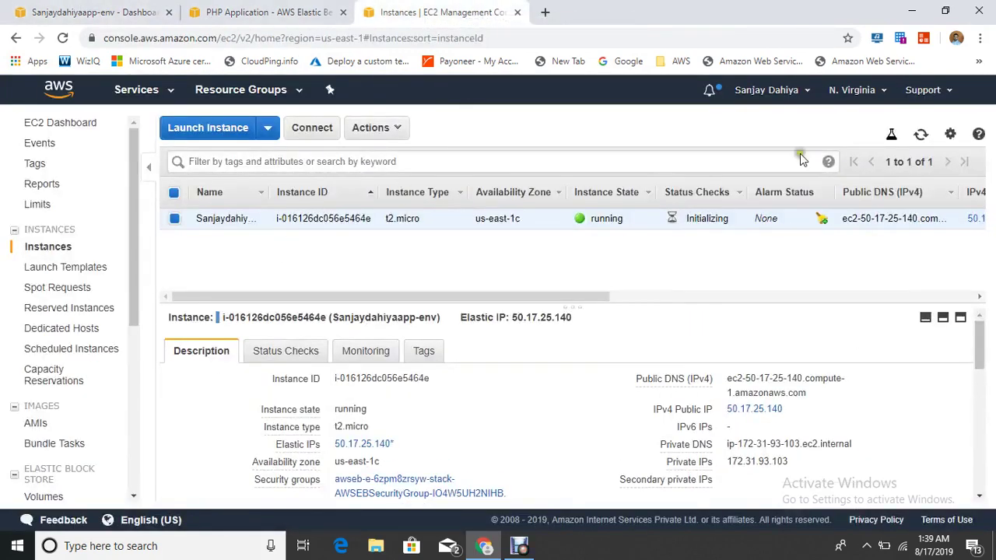
{"action": "left_click", "coordinate": [922, 135]}
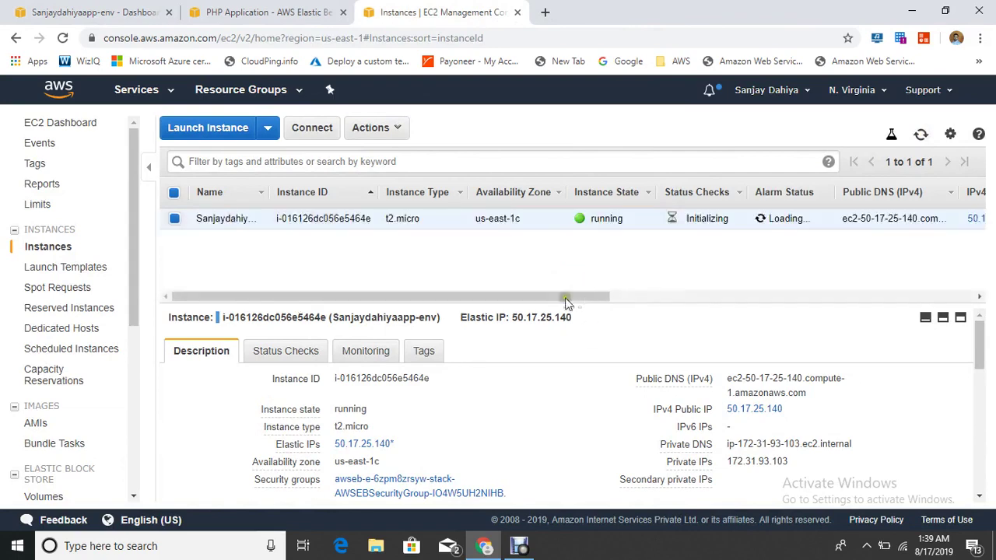
{"action": "left_click", "coordinate": [260, 10]}
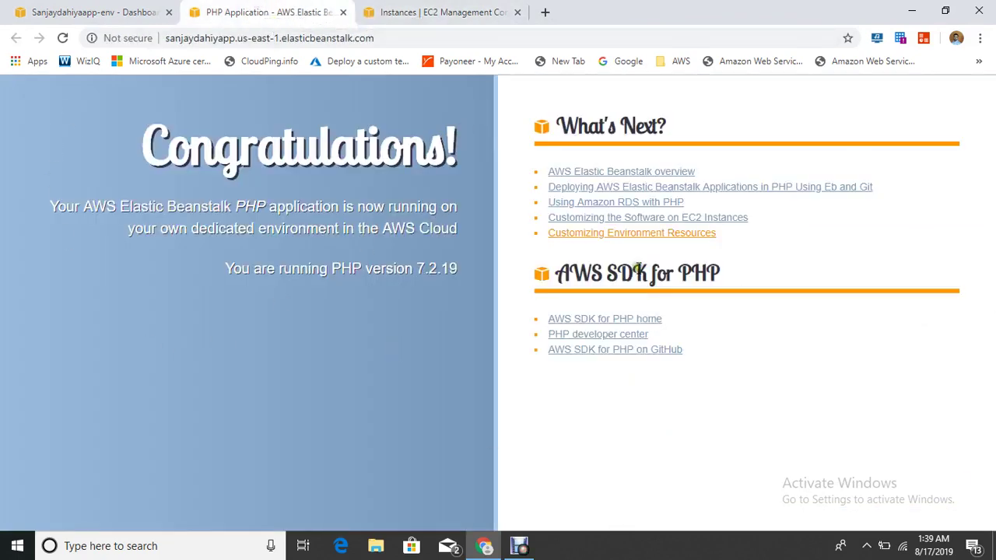
{"action": "left_click", "coordinate": [416, 8]}
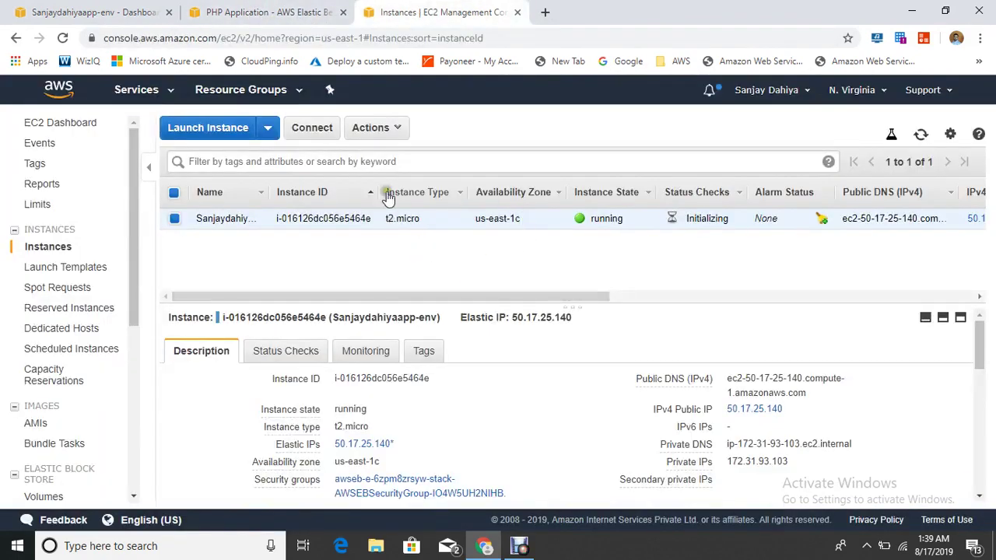
{"action": "left_click", "coordinate": [413, 302]}
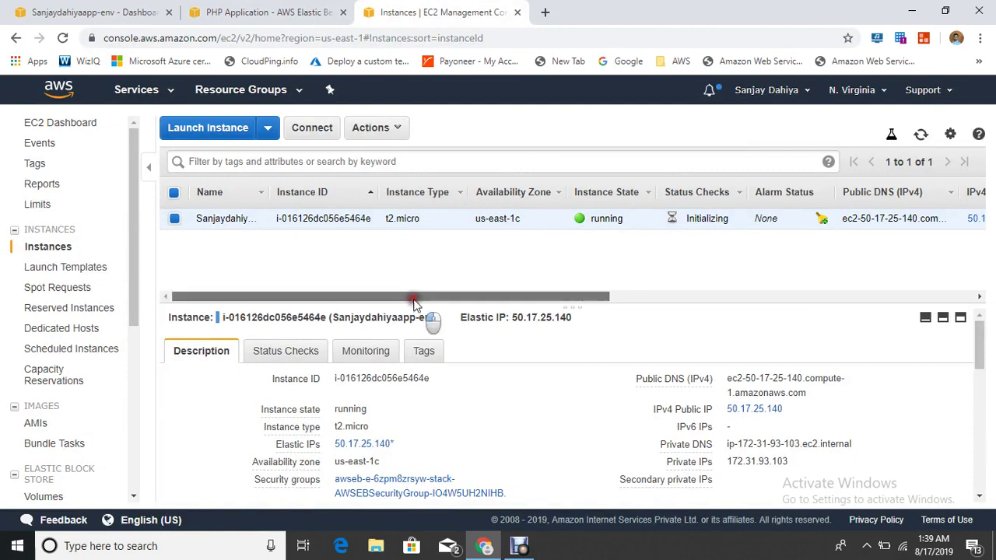
{"action": "left_click_drag", "start_coordinate": [414, 302], "coordinate": [773, 318]}
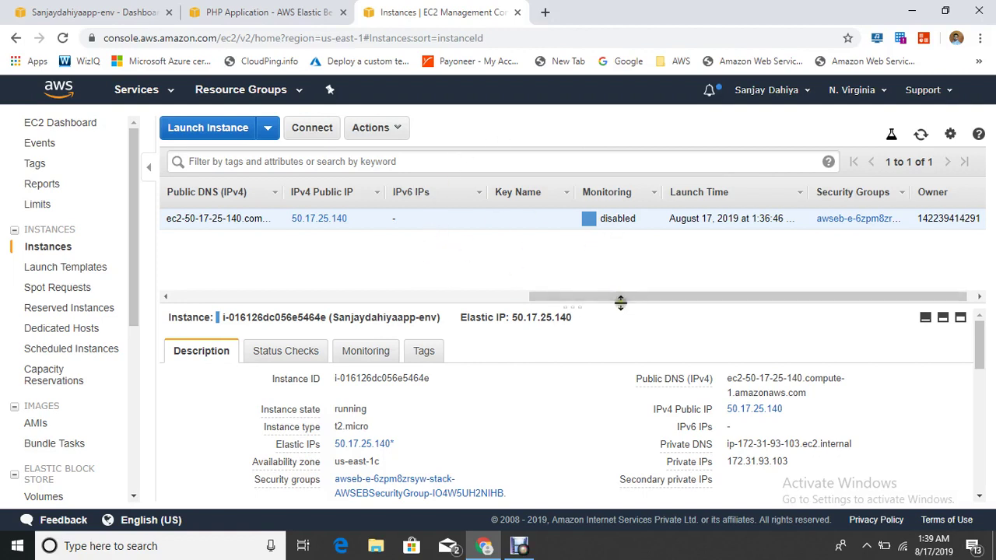
{"action": "left_click", "coordinate": [652, 300]}
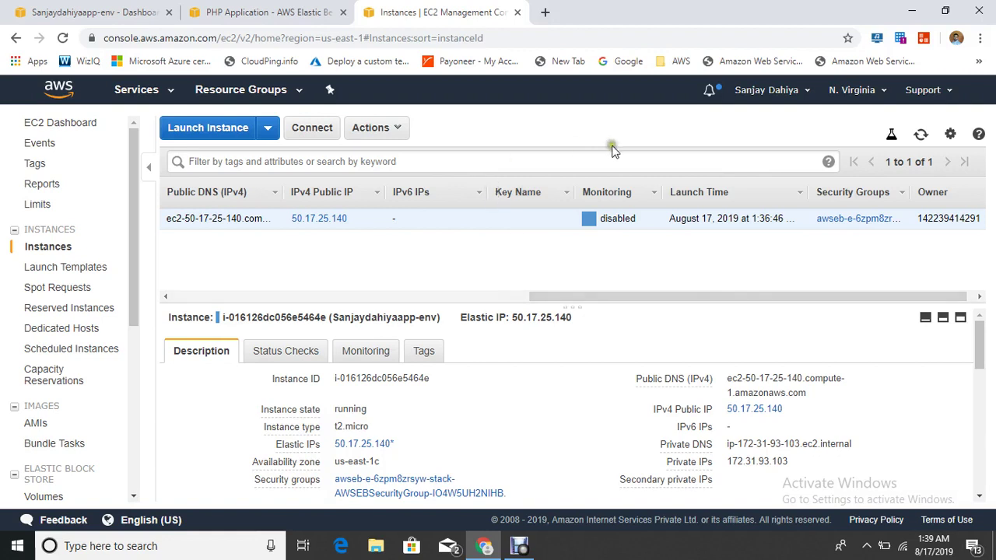
{"action": "left_click_drag", "start_coordinate": [705, 305], "coordinate": [221, 282]}
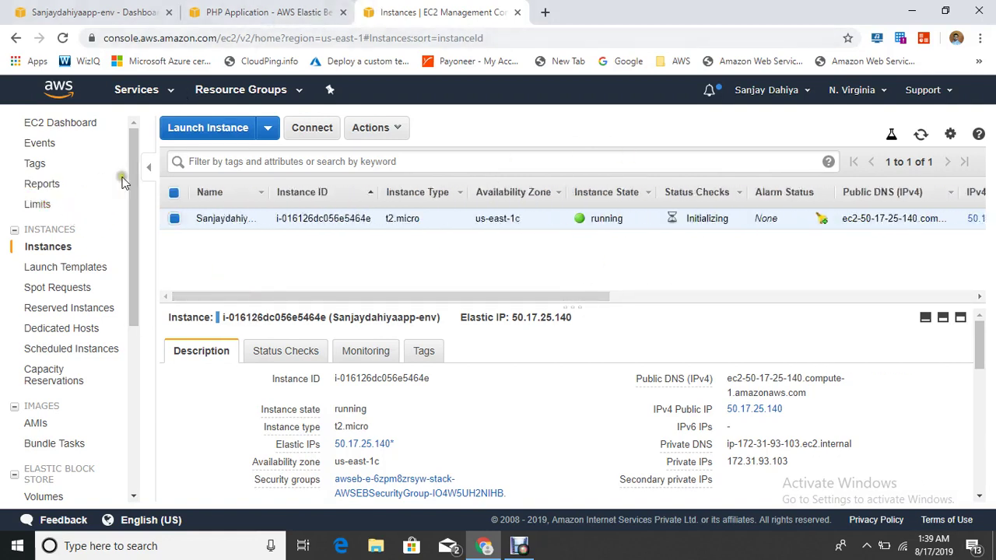
Create an EC2 key pair named elastic
{"action": "left_click_drag", "start_coordinate": [131, 173], "coordinate": [130, 284]}
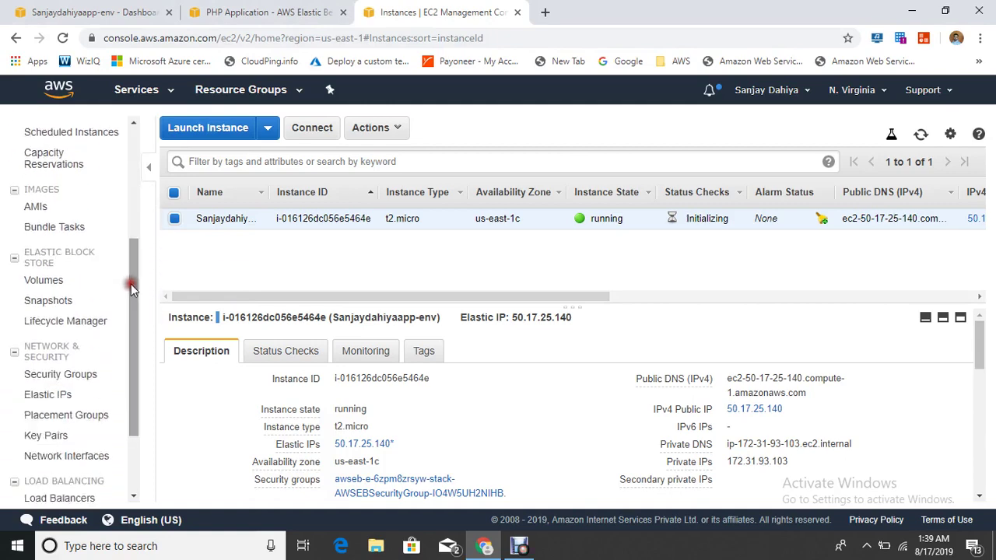
{"action": "left_click", "coordinate": [92, 10]}
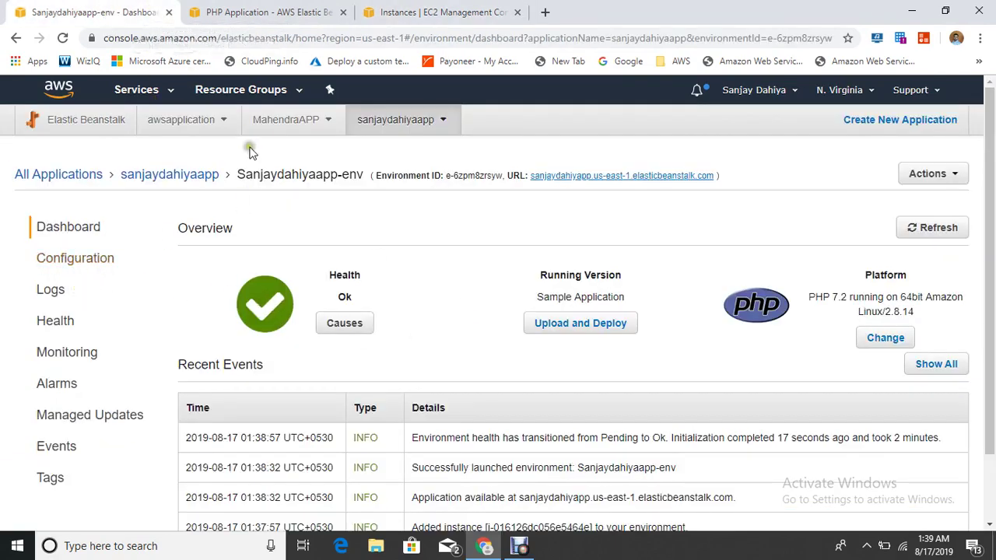
{"action": "left_click", "coordinate": [436, 11]}
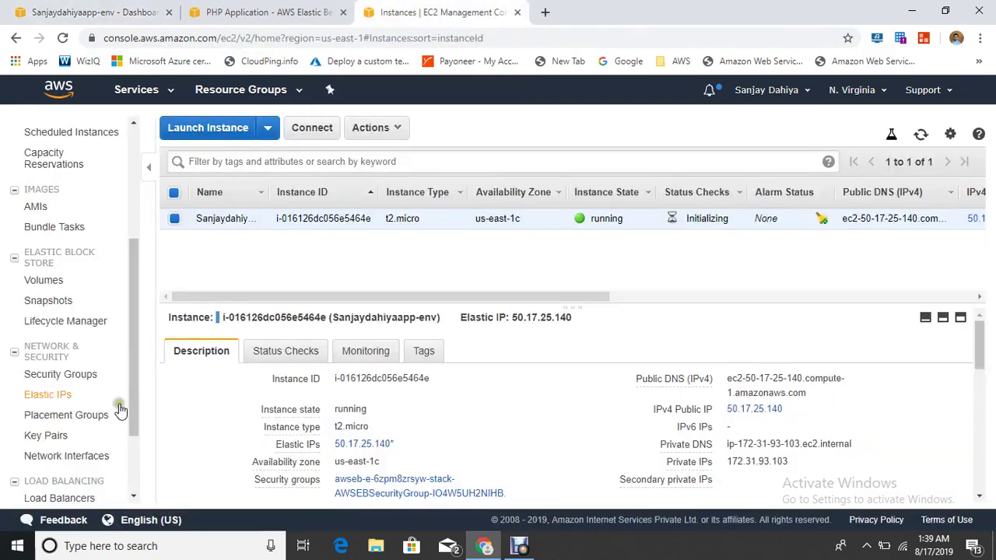
{"action": "left_click", "coordinate": [53, 436]}
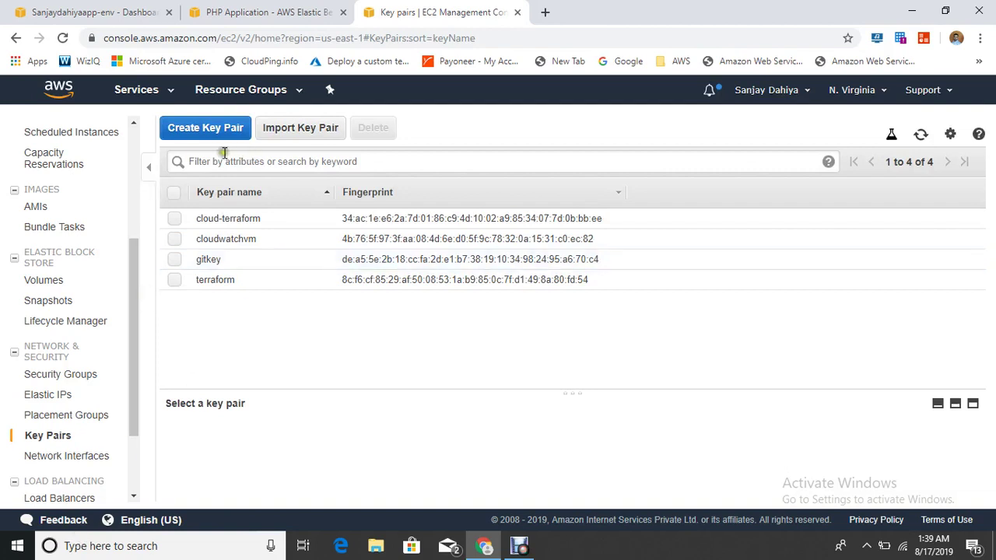
{"action": "left_click", "coordinate": [188, 134]}
{"action": "left_click", "coordinate": [471, 299]}
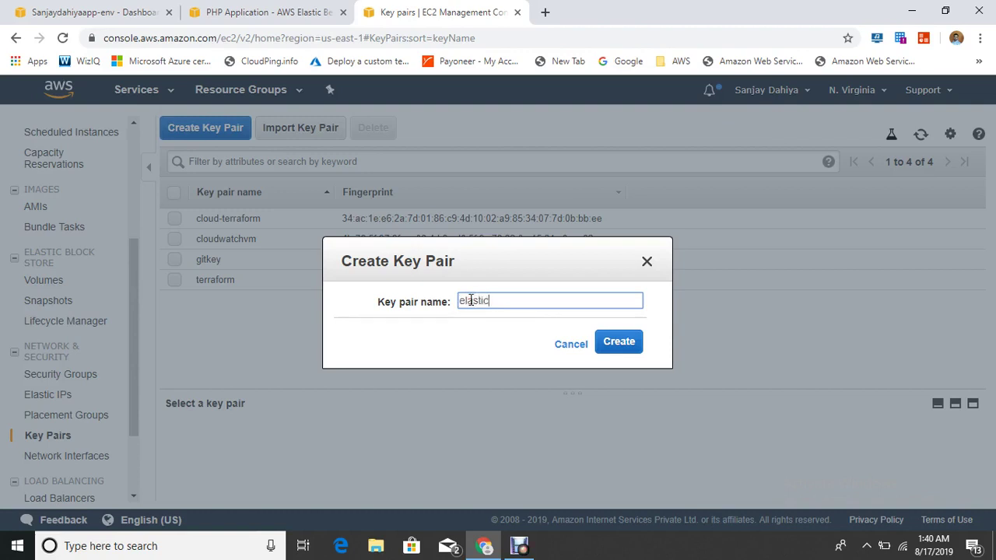
{"action": "type", "text": "elastic"}
{"action": "left_click", "coordinate": [634, 343]}
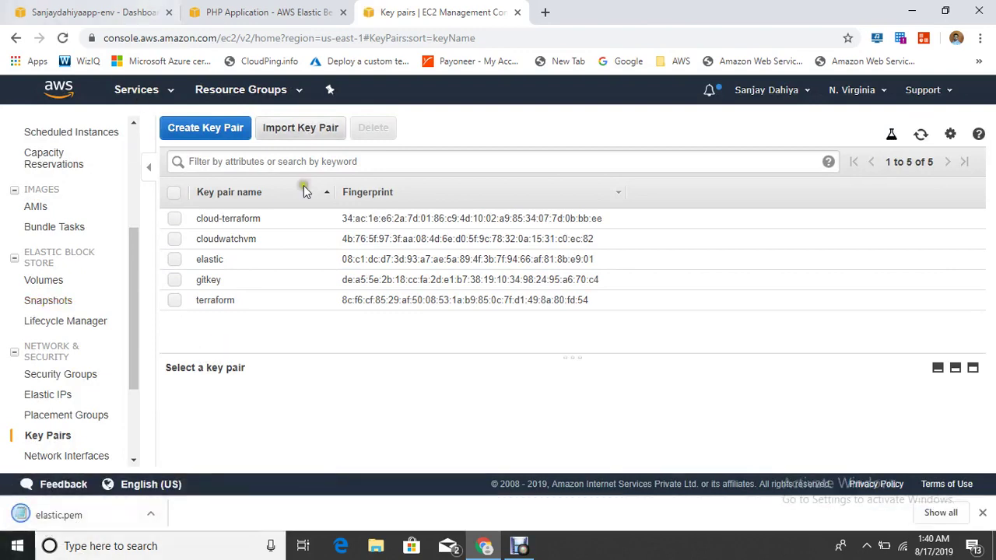
Set the environment's EC2 key pair to elastic in its security configuration, then apply and confirm the change
{"action": "left_click", "coordinate": [87, 12]}
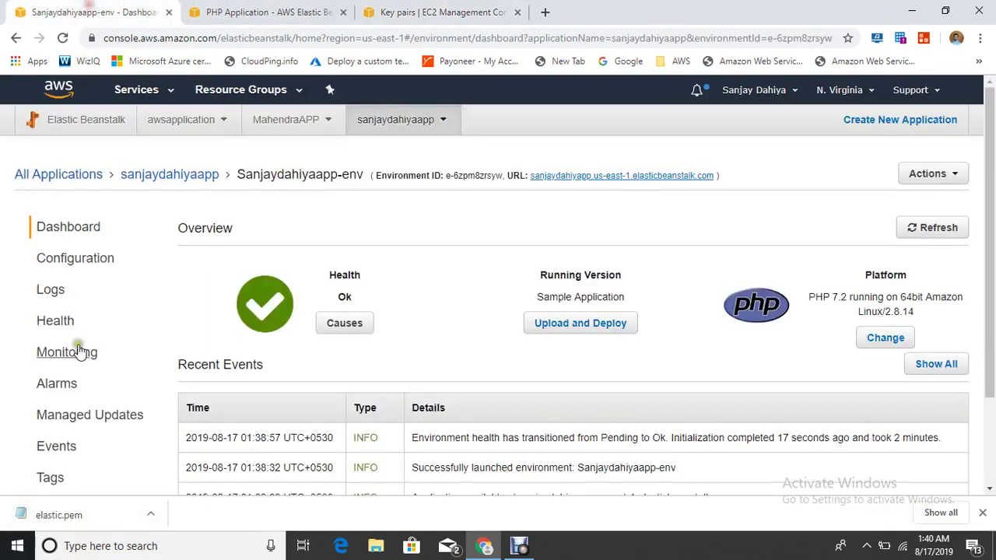
{"action": "left_click", "coordinate": [72, 259]}
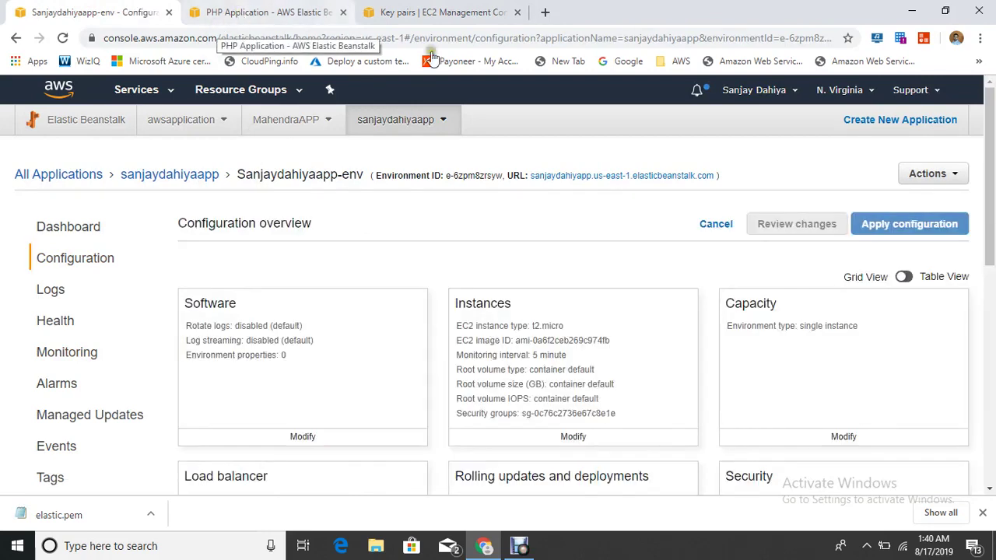
{"action": "scroll", "coordinate": [600, 319], "scroll_direction": "down", "scroll_amount": 1}
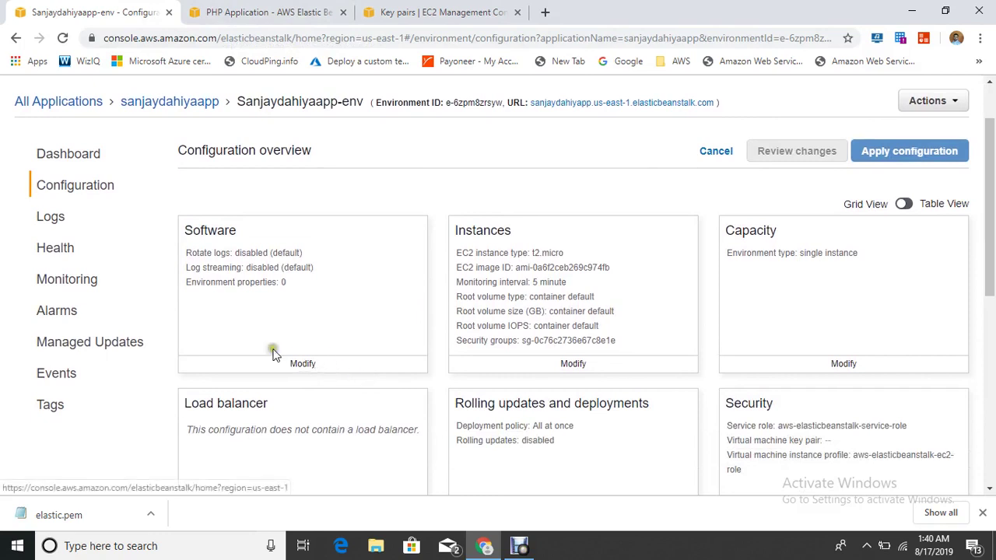
{"action": "scroll", "coordinate": [715, 348], "scroll_direction": "down", "scroll_amount": 1}
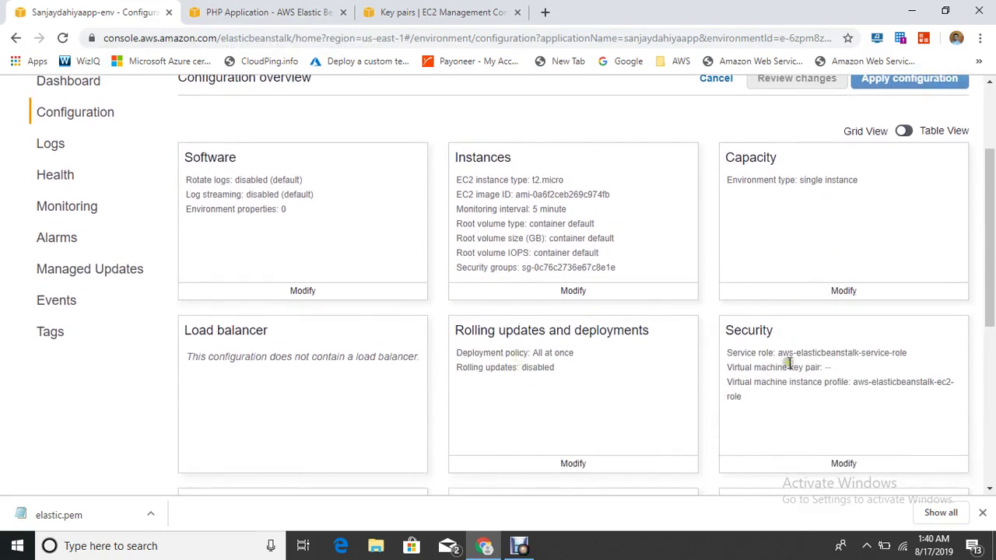
{"action": "left_click", "coordinate": [844, 465]}
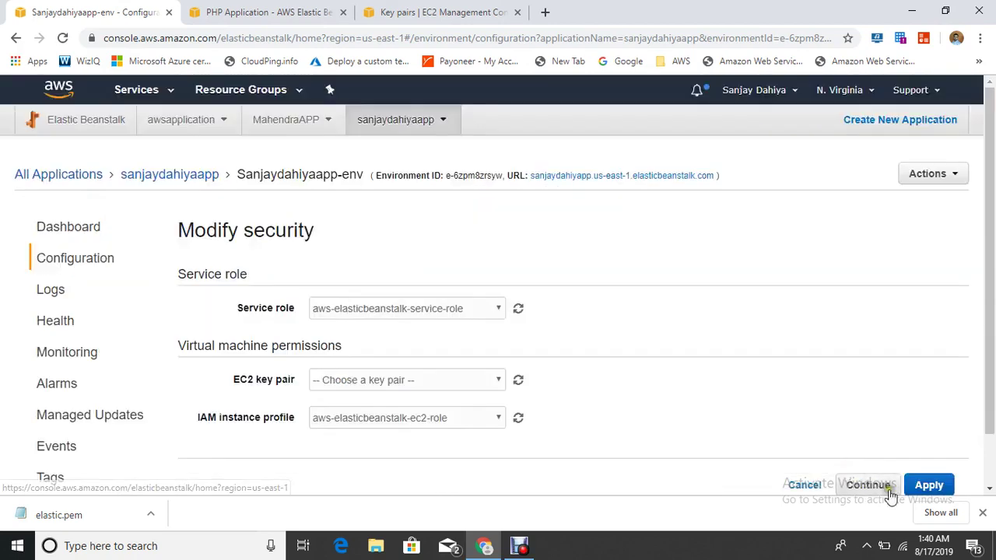
{"action": "left_click", "coordinate": [394, 387]}
{"action": "left_click", "coordinate": [351, 435]}
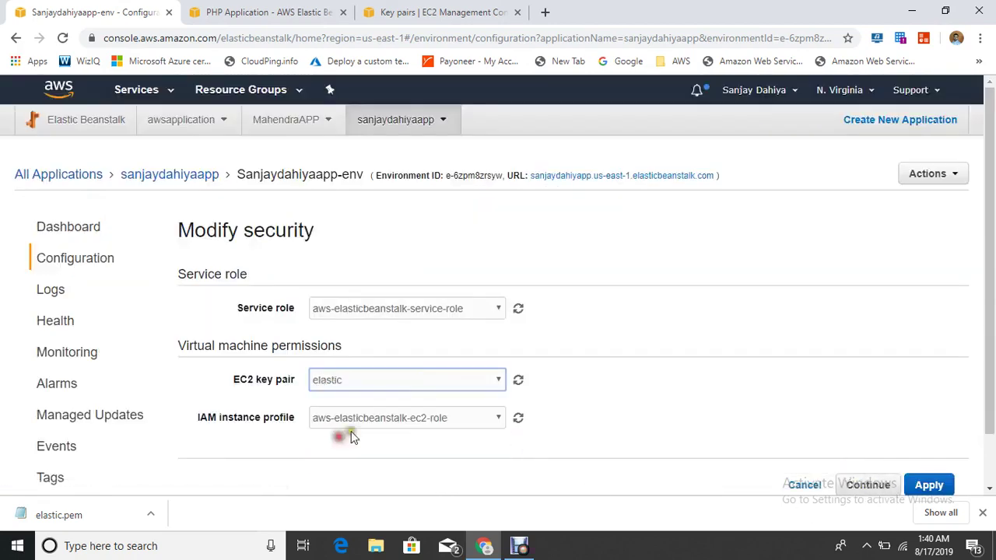
{"action": "left_click", "coordinate": [929, 485]}
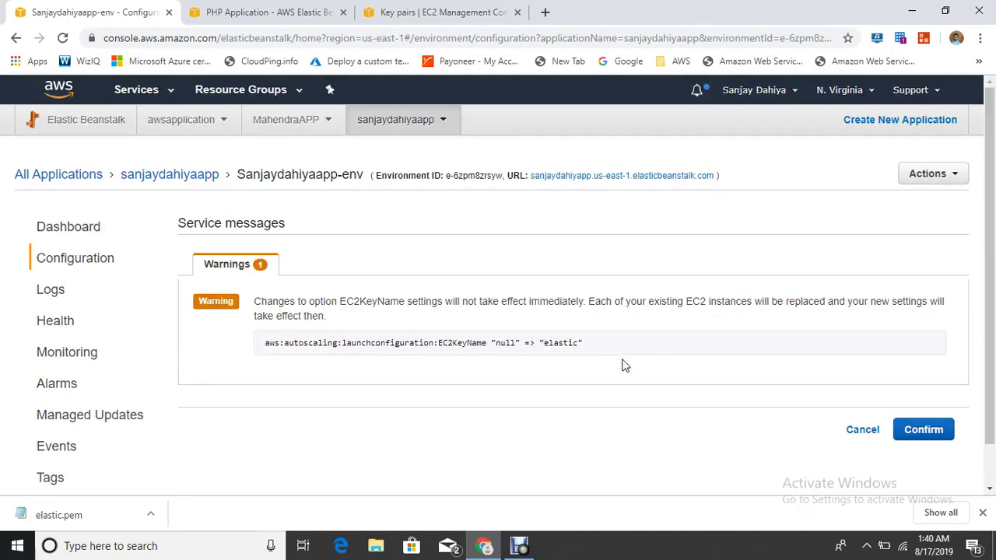
{"action": "left_click", "coordinate": [924, 430]}
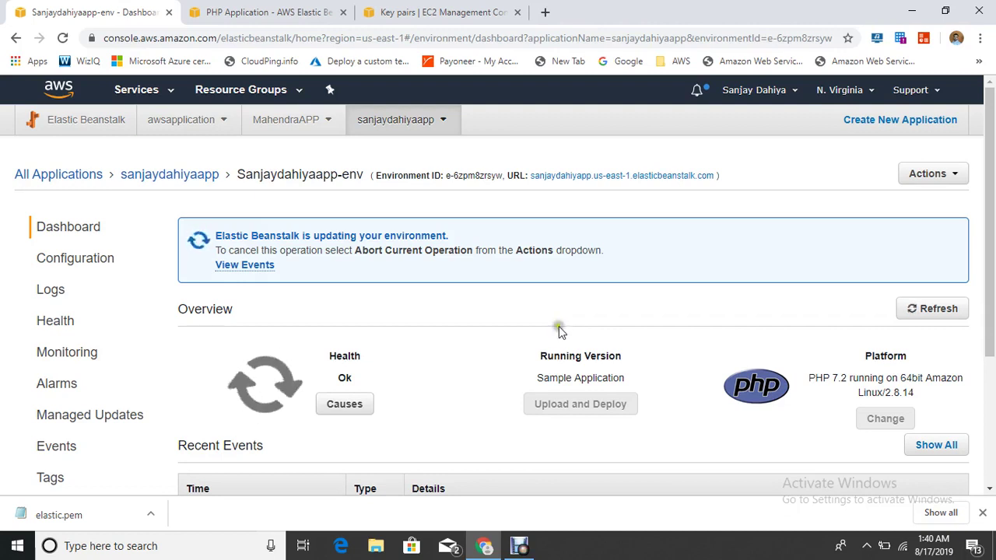
Return to the EC2 dashboard and list the running instances while the environment updates
{"action": "left_click", "coordinate": [389, 13]}
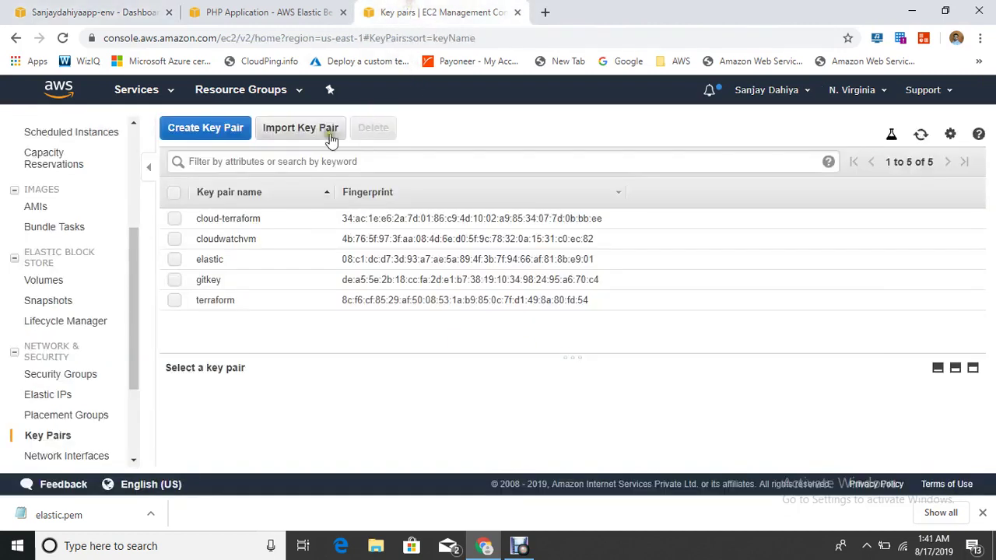
{"action": "left_click_drag", "start_coordinate": [133, 278], "coordinate": [128, 133]}
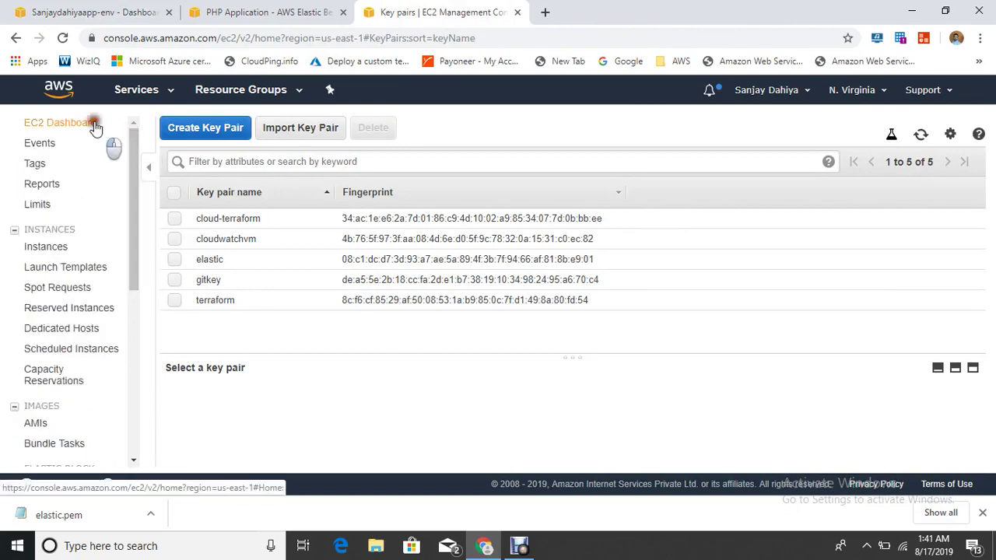
{"action": "left_click", "coordinate": [94, 124]}
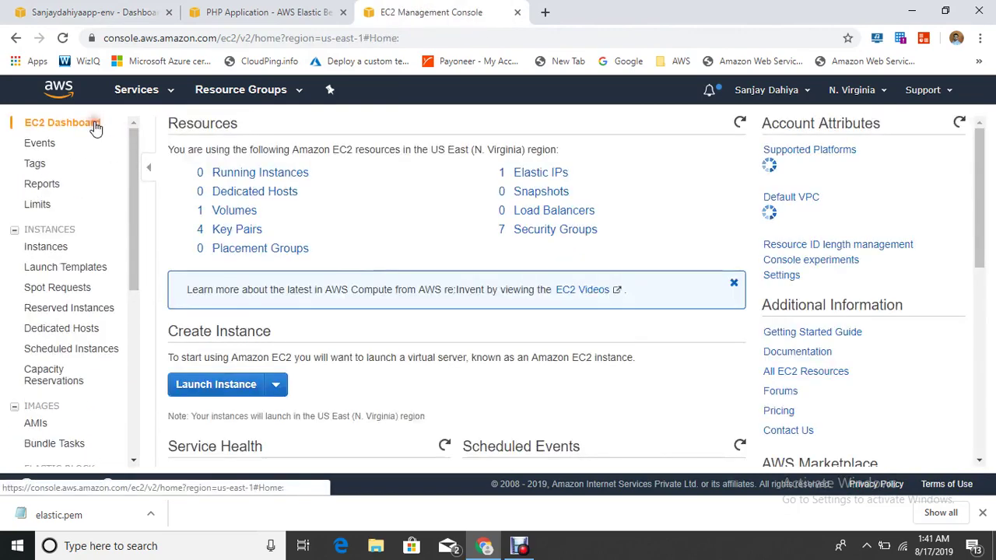
{"action": "left_click", "coordinate": [256, 173]}
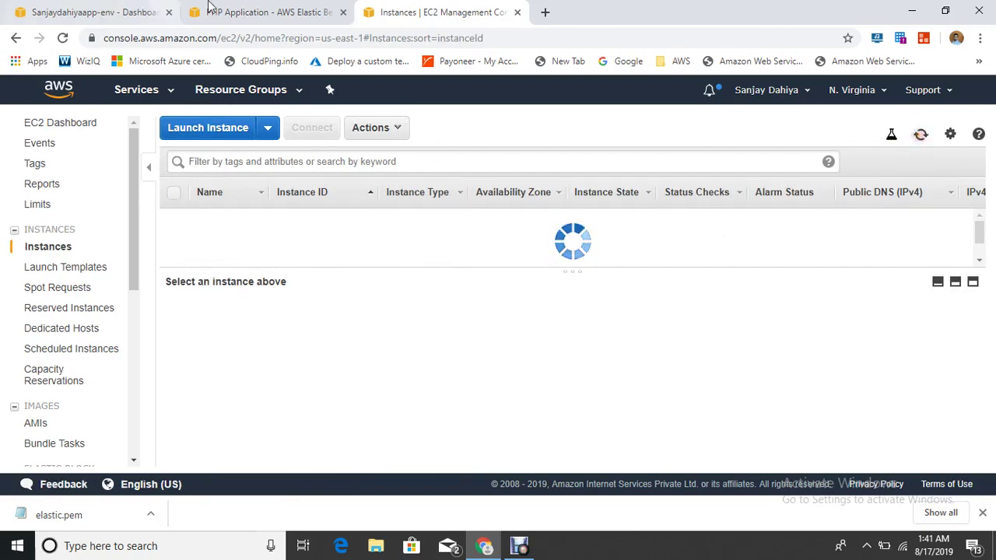
Refresh the instance list and check the environment dashboard to follow the replacement of the environment's EC2 instance
{"action": "left_click", "coordinate": [263, 9]}
{"action": "left_click", "coordinate": [397, 11]}
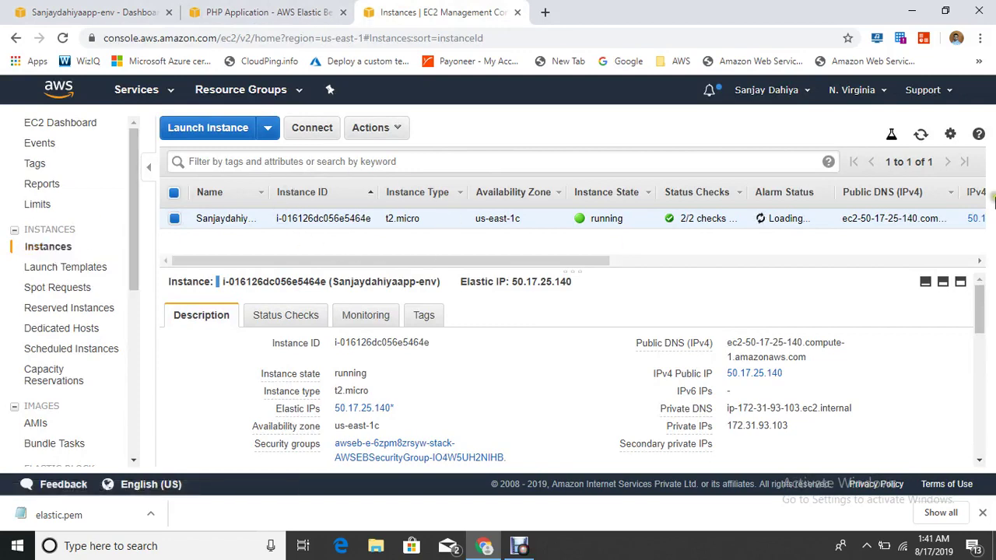
{"action": "left_click", "coordinate": [921, 135]}
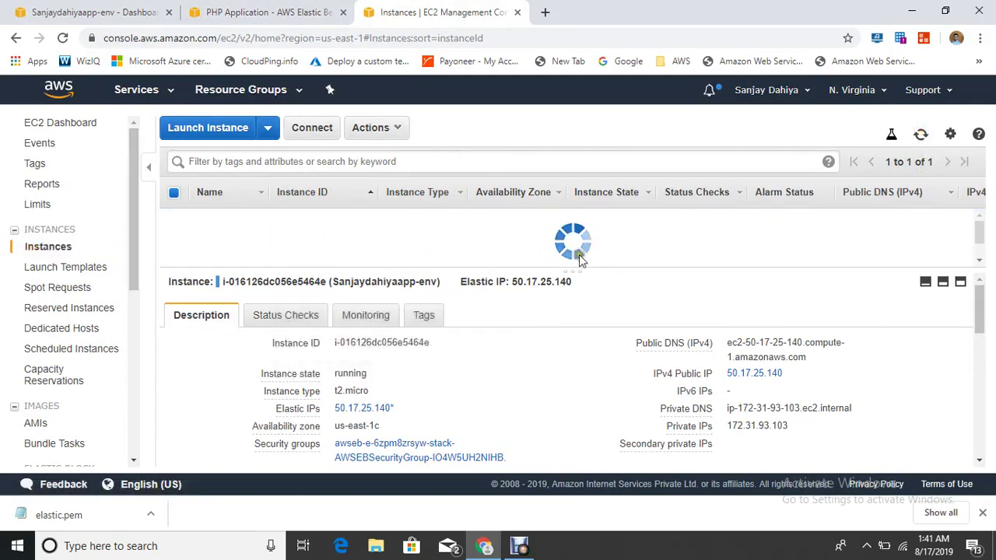
{"action": "left_click", "coordinate": [92, 12]}
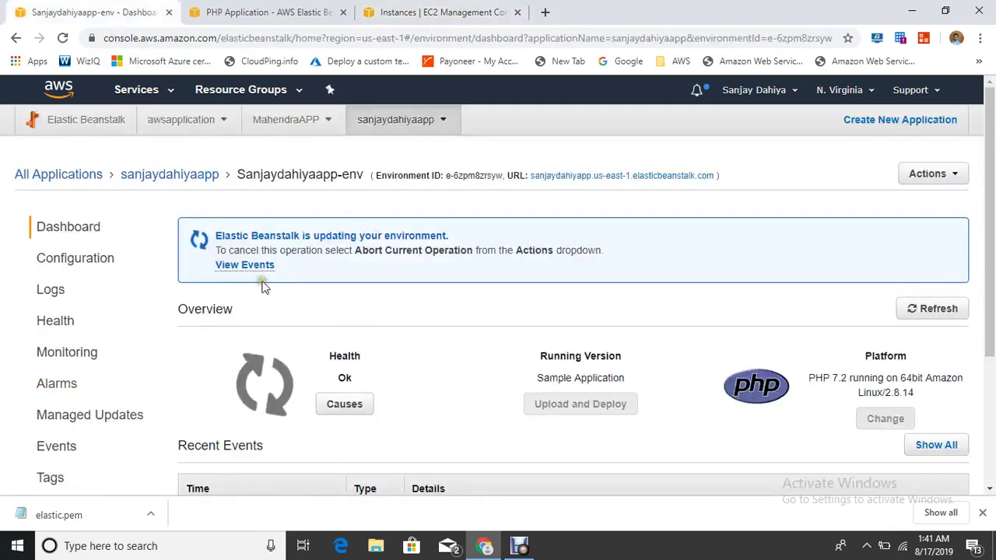
{"action": "left_click", "coordinate": [435, 10]}
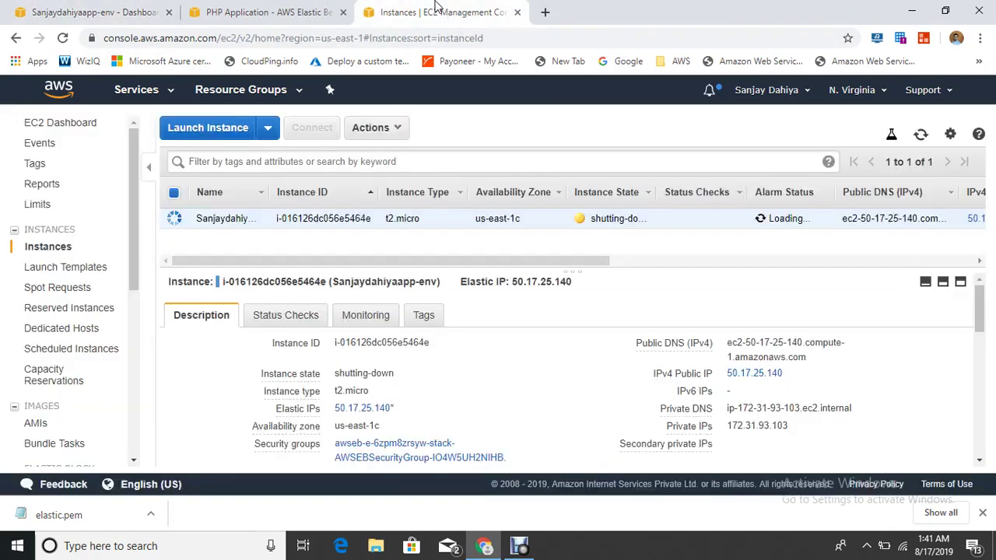
{"action": "left_click", "coordinate": [921, 135]}
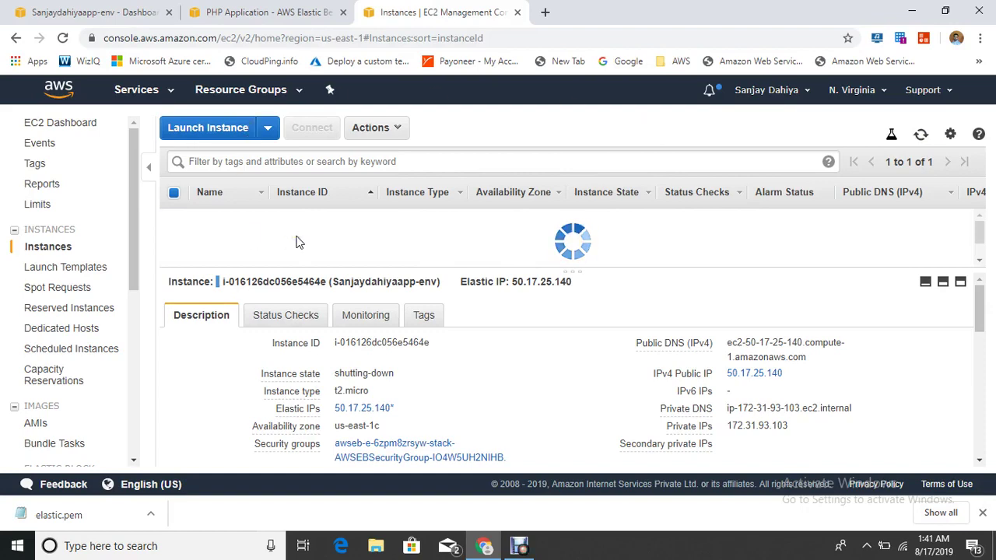
Check the environment dashboard, then refresh the EC2 instance list to follow the instance replacement
{"action": "left_click", "coordinate": [52, 8]}
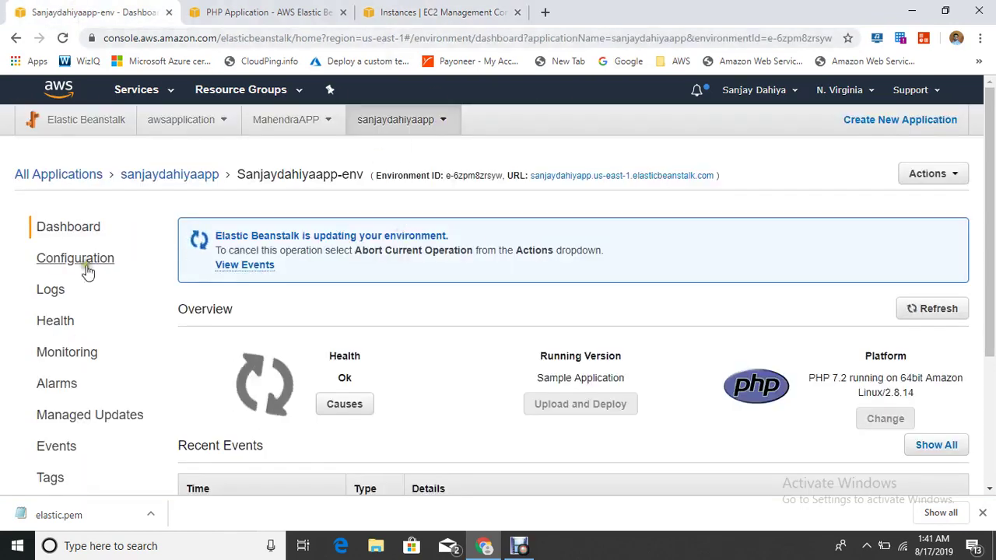
{"action": "left_click", "coordinate": [420, 9]}
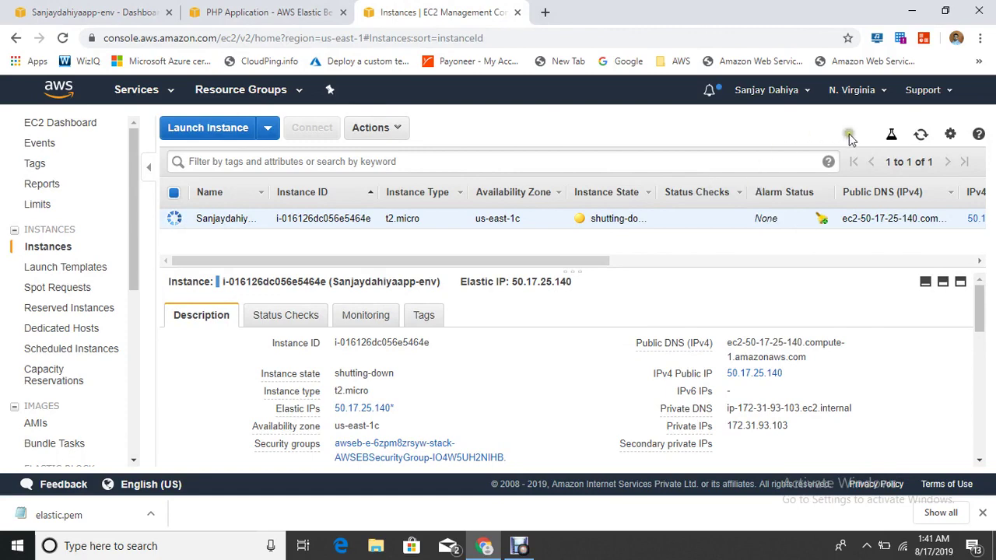
{"action": "left_click", "coordinate": [921, 135]}
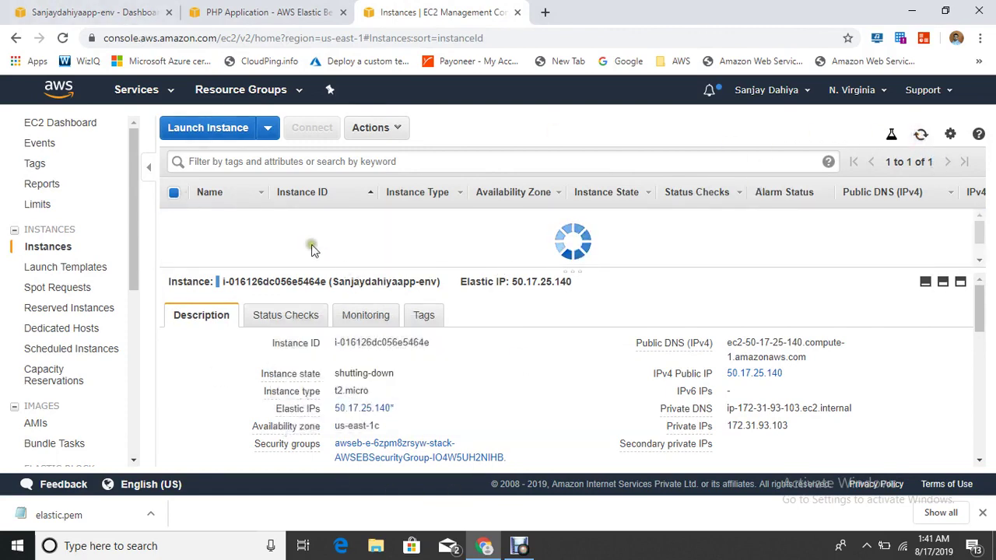
{"action": "left_click", "coordinate": [399, 259]}
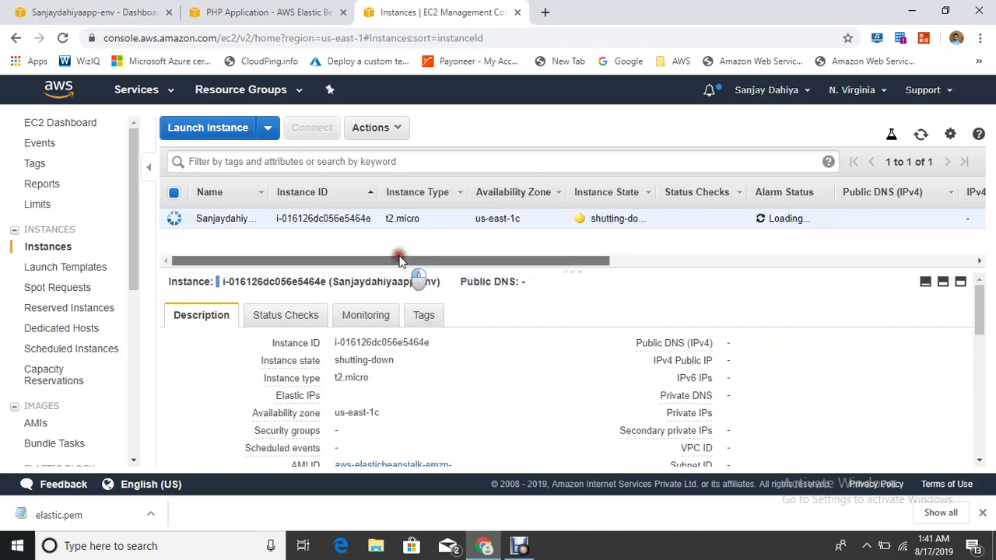
{"action": "left_click_drag", "start_coordinate": [398, 259], "coordinate": [402, 260]}
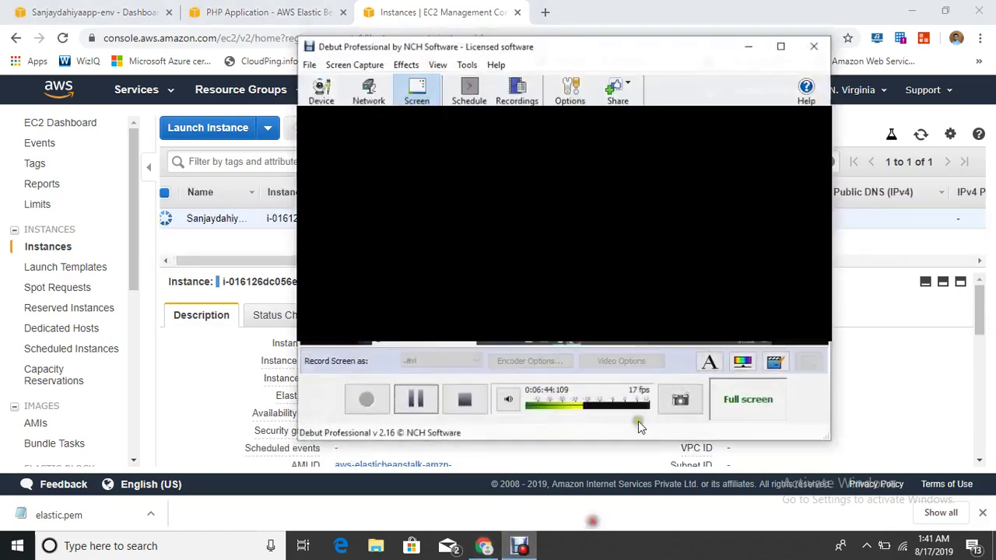
{"action": "left_click", "coordinate": [519, 545]}
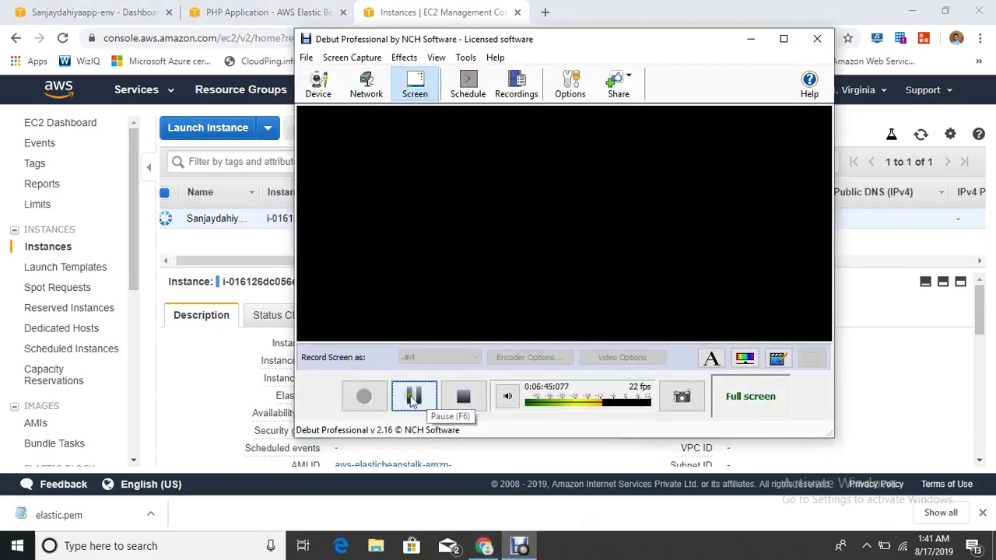
{"action": "left_click", "coordinate": [412, 397]}
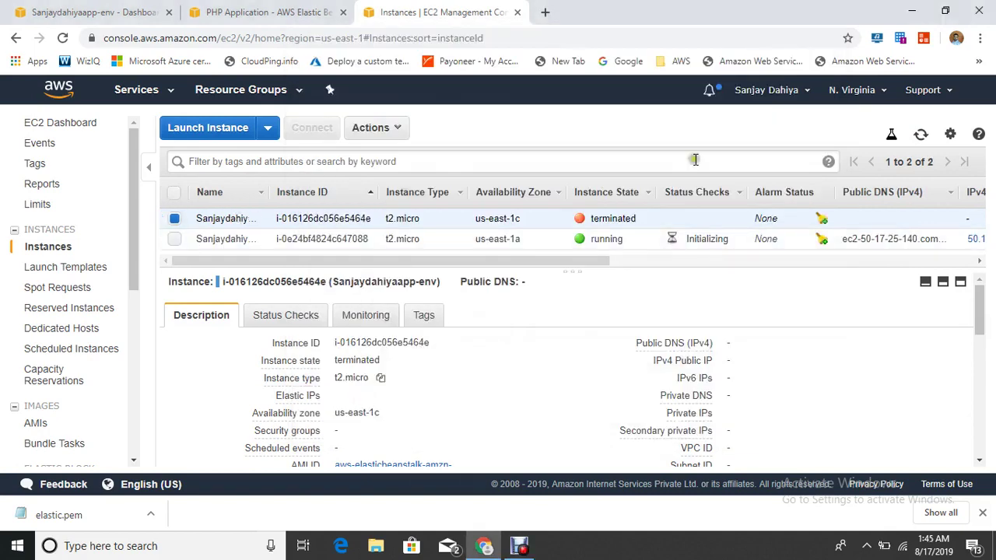
Select only the running instance in the EC2 list and copy its IPv4 public IP address
{"action": "left_click", "coordinate": [174, 220]}
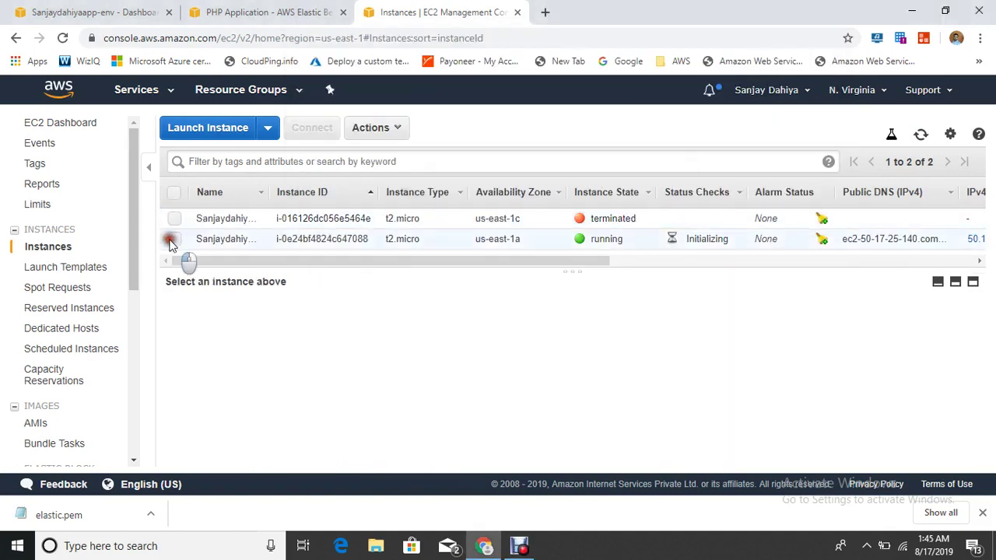
{"action": "left_click", "coordinate": [174, 239]}
{"action": "left_click_drag", "start_coordinate": [587, 265], "coordinate": [339, 268]}
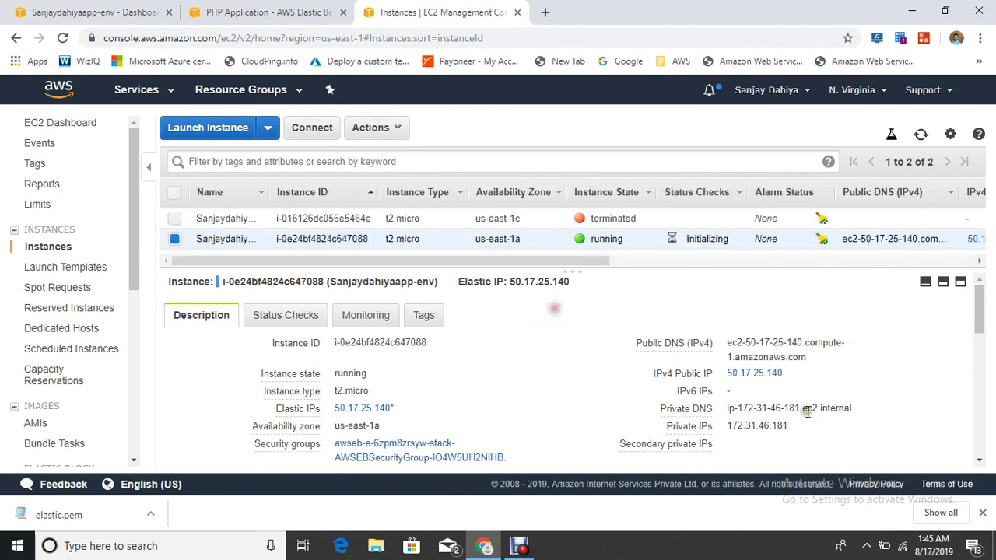
{"action": "left_click", "coordinate": [795, 375]}
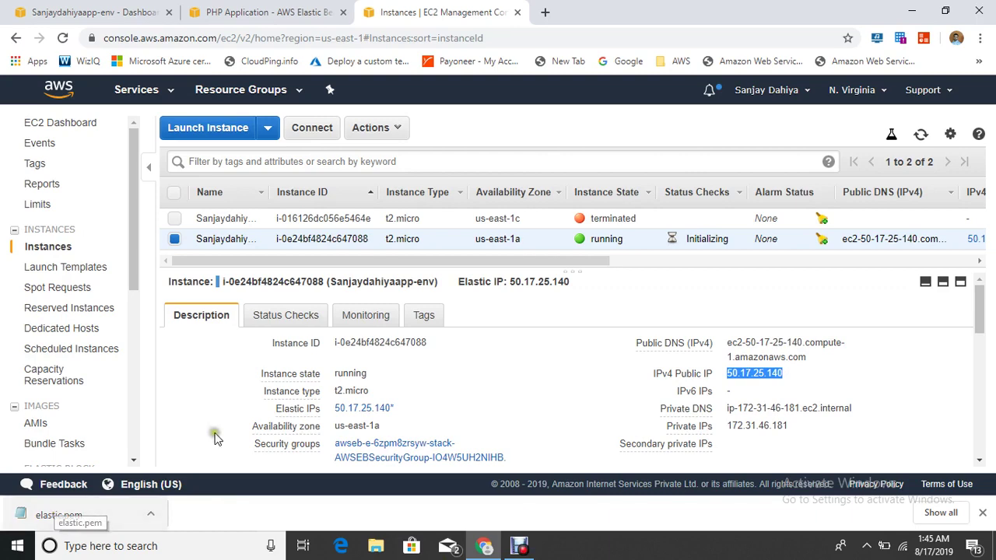
Open a Windows command prompt and change to the Downloads folder
{"action": "key", "text": "super+r"}
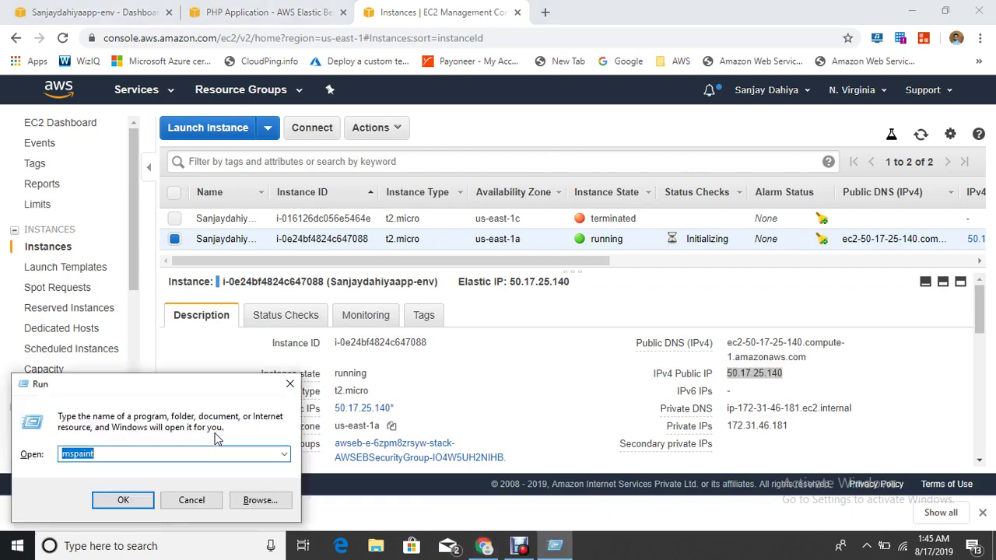
{"action": "type", "text": "cmd"}
{"action": "key", "text": "Return"}
{"action": "type", "text": "cd Downloads"}
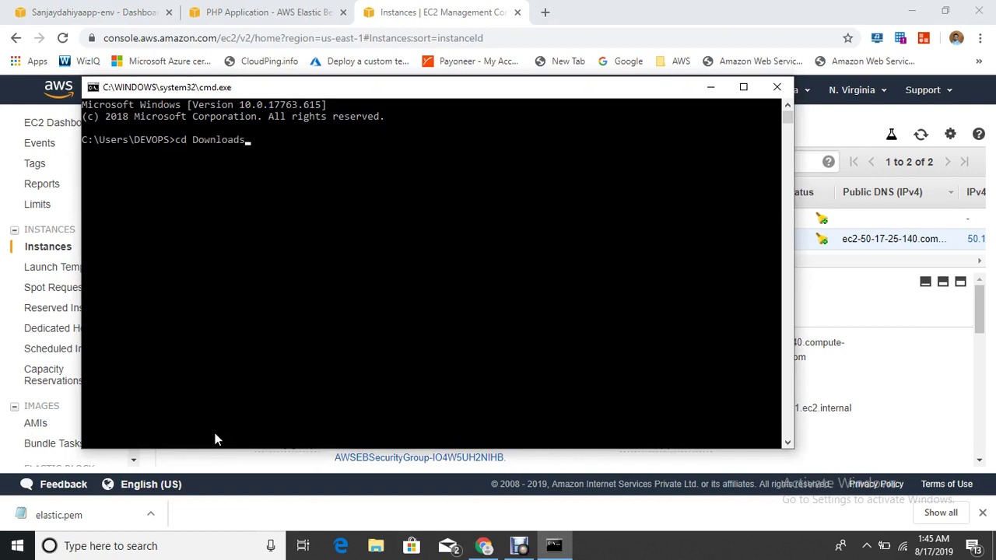
{"action": "key", "text": "Return"}
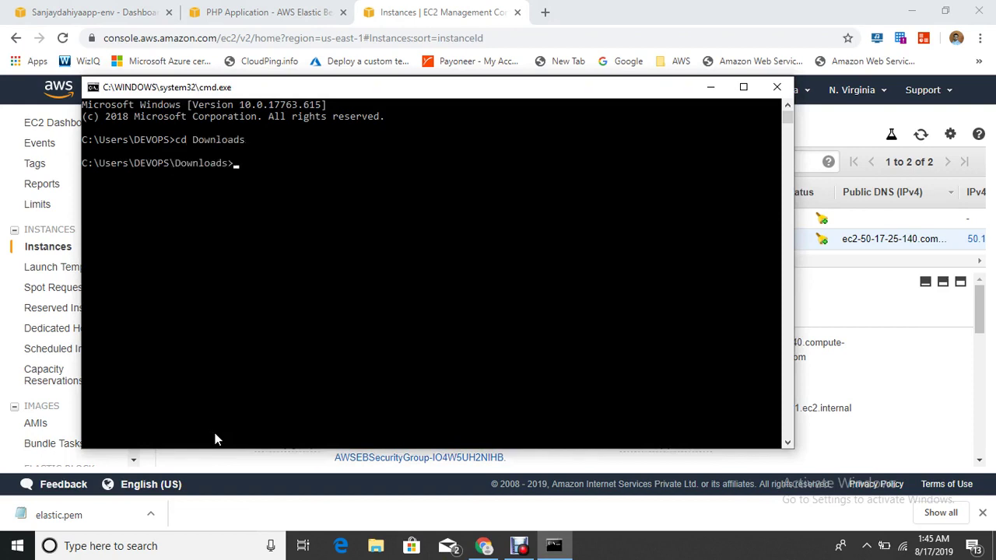
{"action": "key", "text": "Return"}
{"action": "key", "text": "Return"}
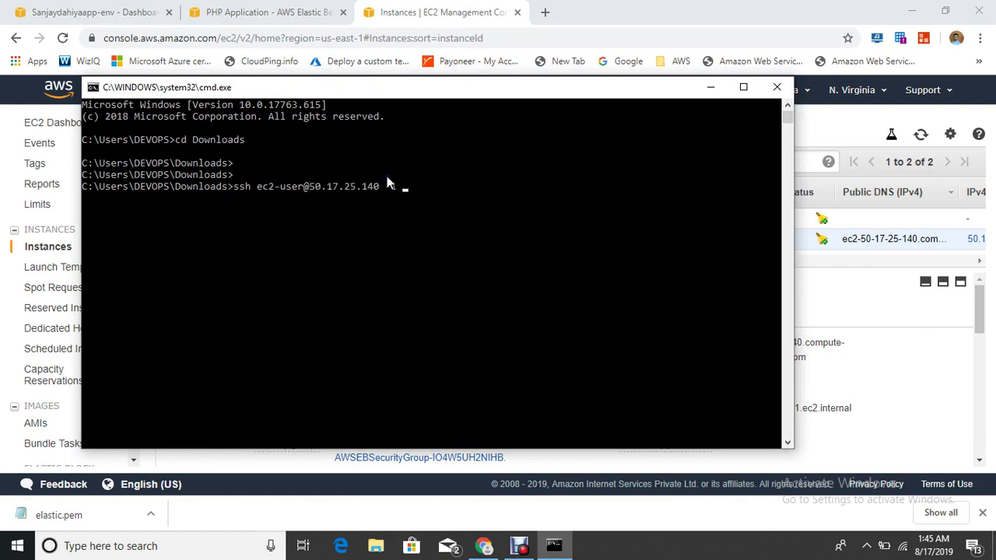
Connect over SSH as ec2-user to 50.17.25.140 with the elastic.pem key file and accept the host's authenticity
{"action": "type", "text": "el"}
{"action": "key", "text": "Tab"}
{"action": "key", "text": "Return"}
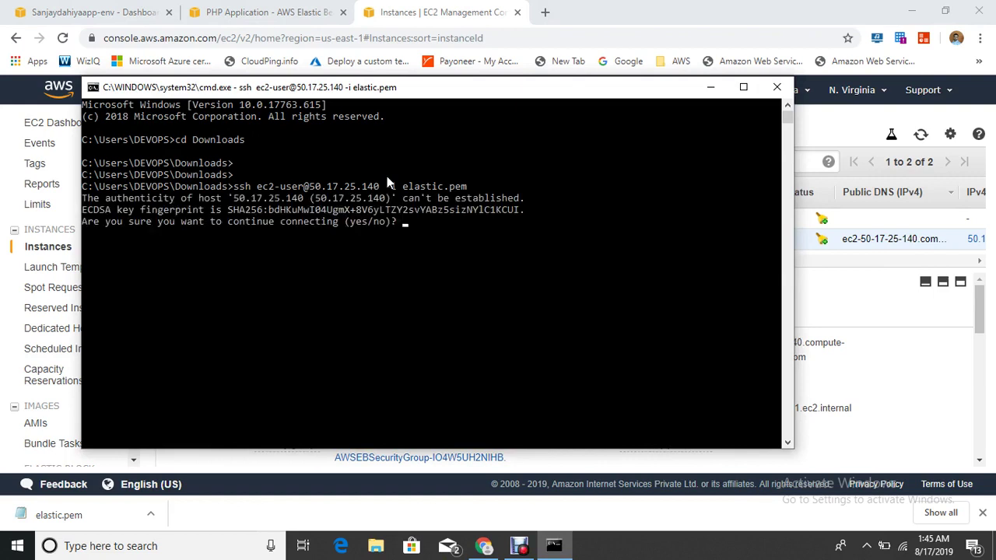
{"action": "type", "text": "yes"}
{"action": "key", "text": "Return"}
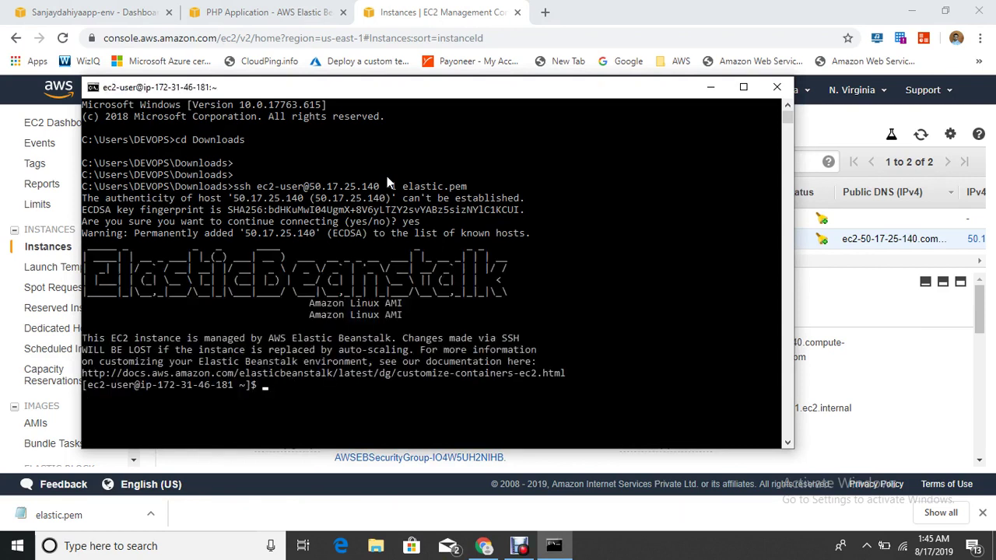
Switch to the root user with sudo su and list the files in /var/www/html
{"action": "type", "text": "su"}
{"action": "key", "text": "Return"}
{"action": "key", "text": "Return"}
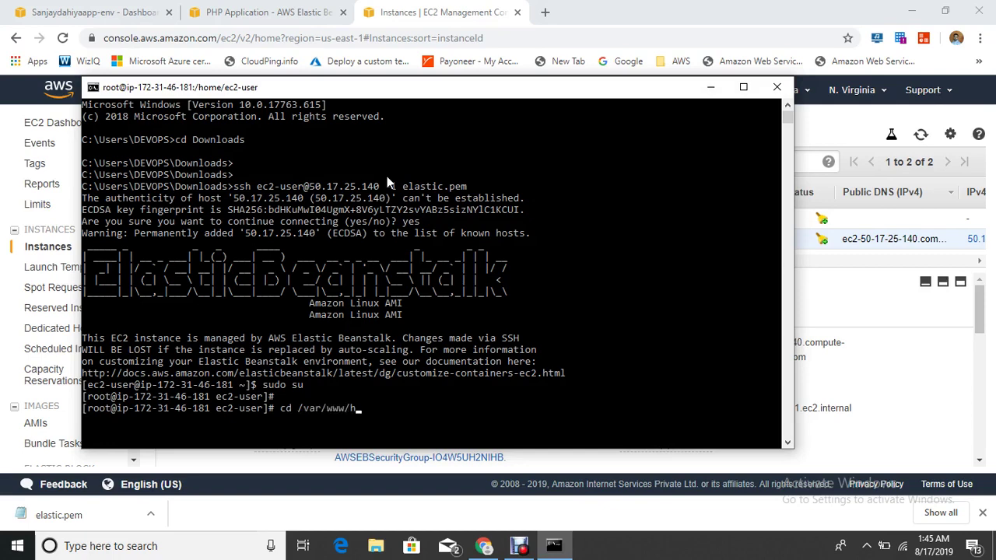
{"action": "type", "text": "cd /var/www/h"}
{"action": "key", "text": "Tab"}
{"action": "key", "text": "Return"}
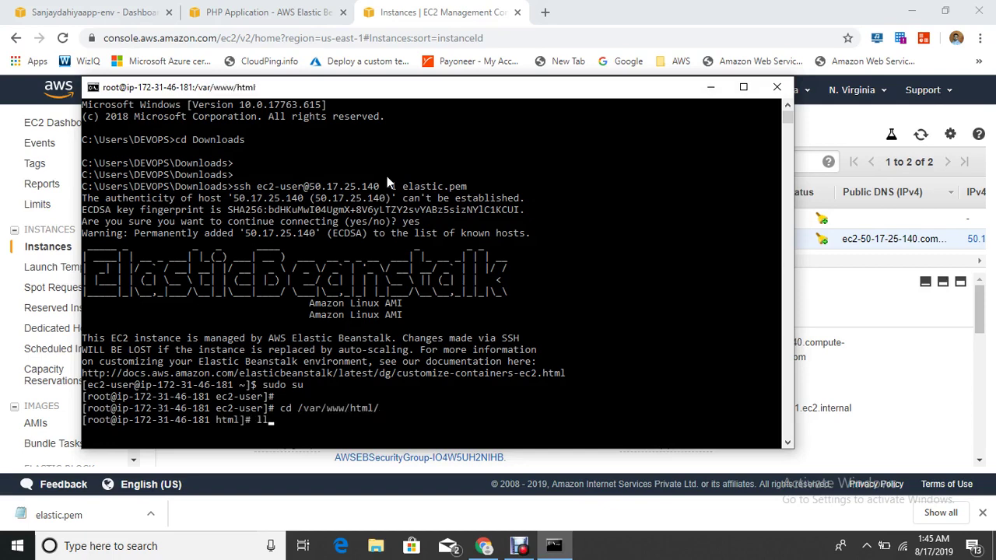
{"action": "type", "text": "ll"}
{"action": "key", "text": "Return"}
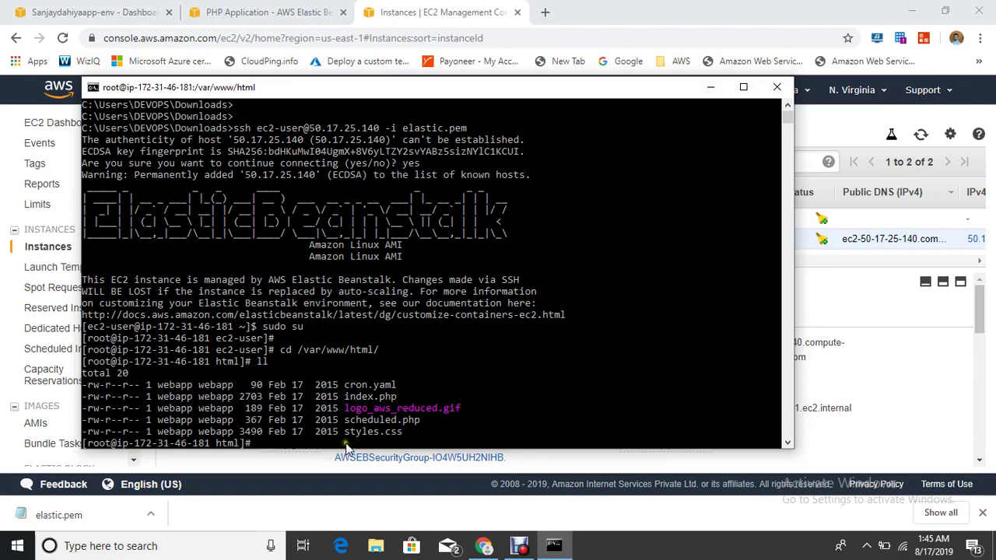
Review the recent events on the environment dashboard and open the environment URL to view the deployed sample page
{"action": "left_click", "coordinate": [95, 14]}
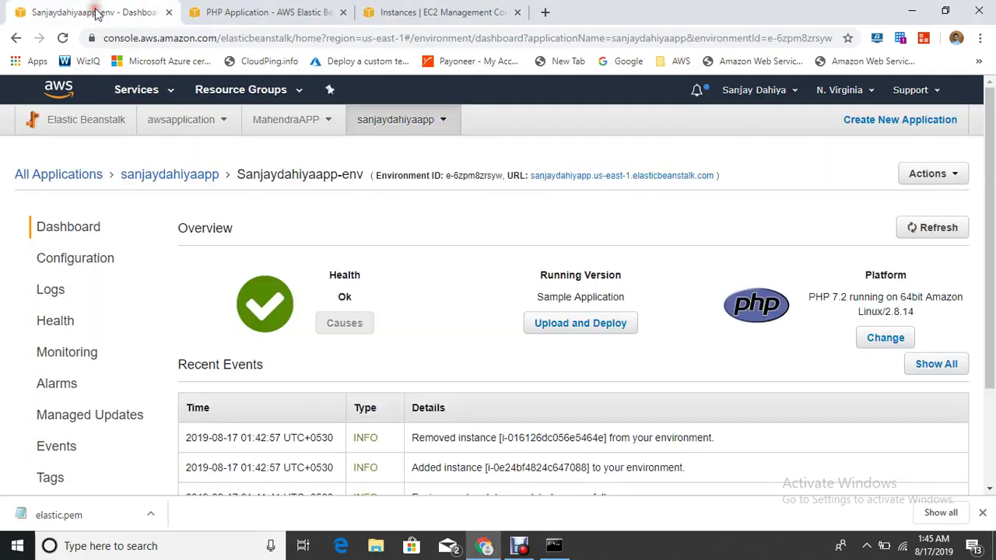
{"action": "scroll", "coordinate": [407, 278], "scroll_direction": "down", "scroll_amount": 1}
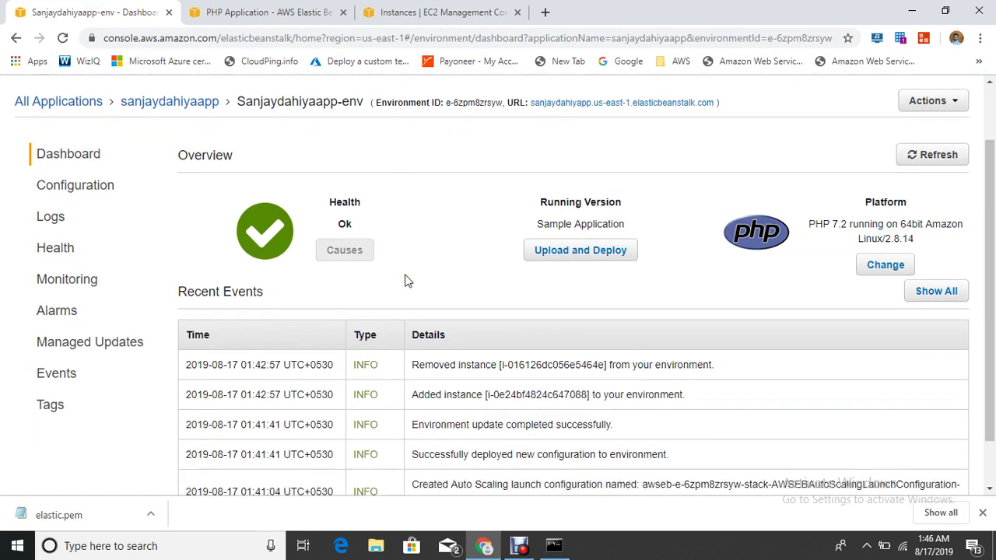
{"action": "scroll", "coordinate": [406, 278], "scroll_direction": "up", "scroll_amount": 1}
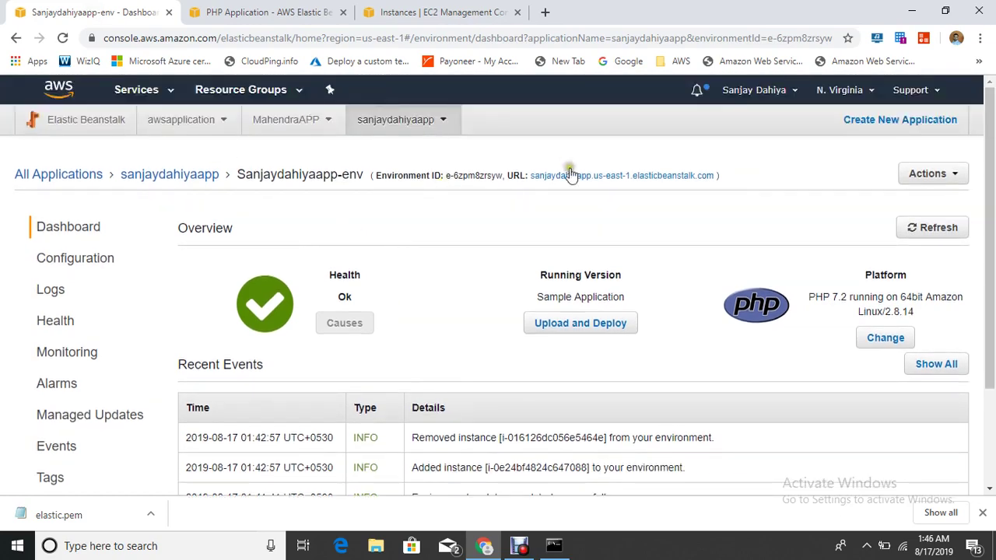
{"action": "left_click", "coordinate": [596, 177]}
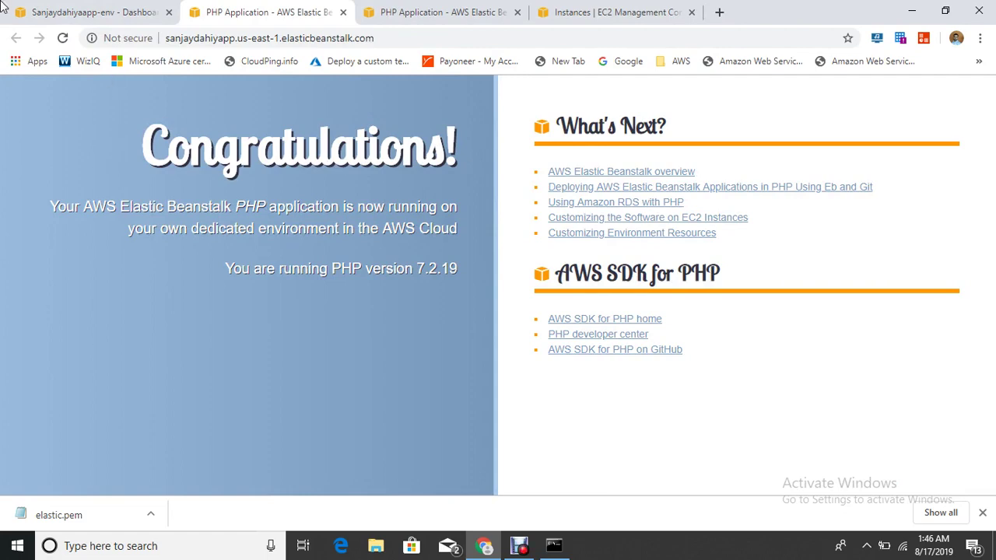
{"action": "left_click", "coordinate": [49, 11]}
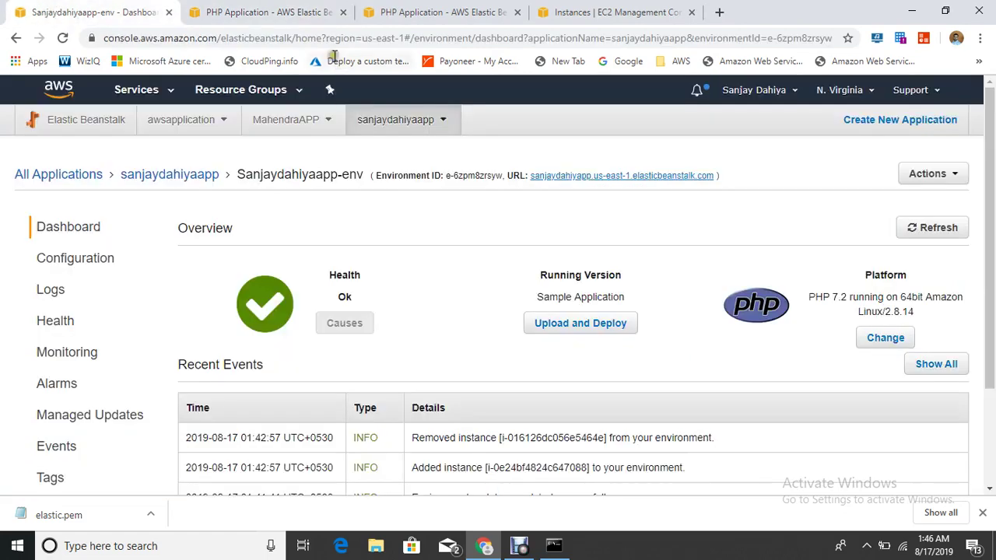
{"action": "left_click", "coordinate": [300, 11]}
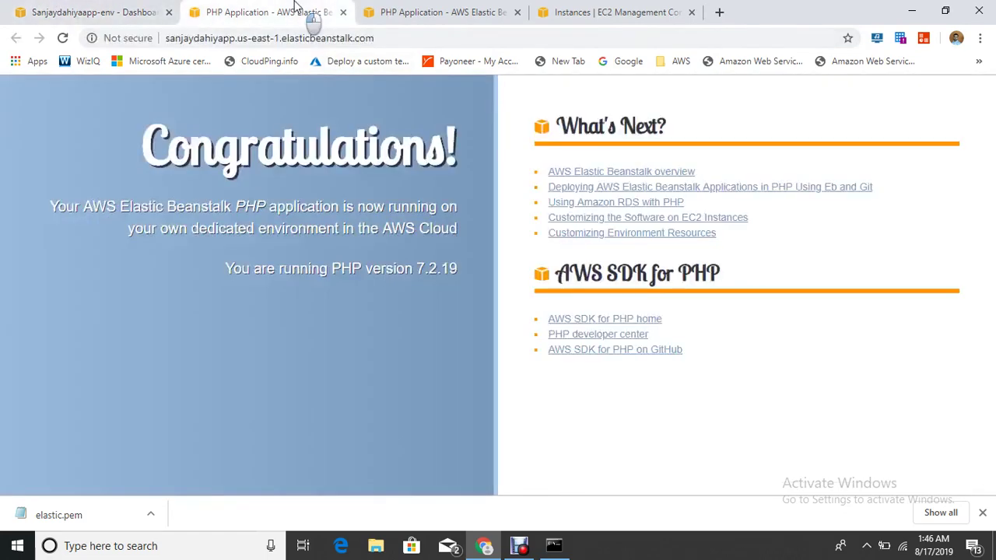
Open google.com in a new browser tab and search for "sample website download"
{"action": "left_click", "coordinate": [719, 11]}
{"action": "type", "text": "google.com"}
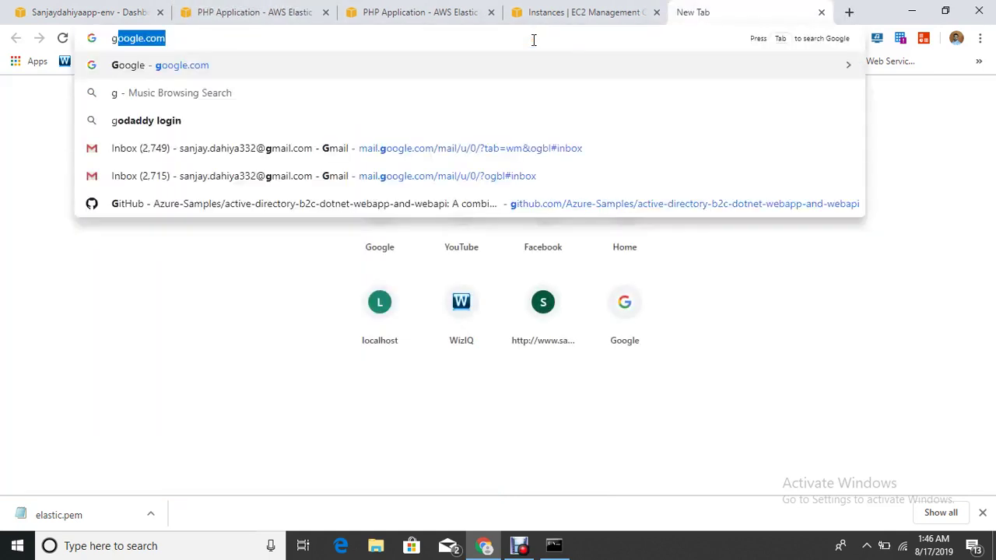
{"action": "key", "text": "Return"}
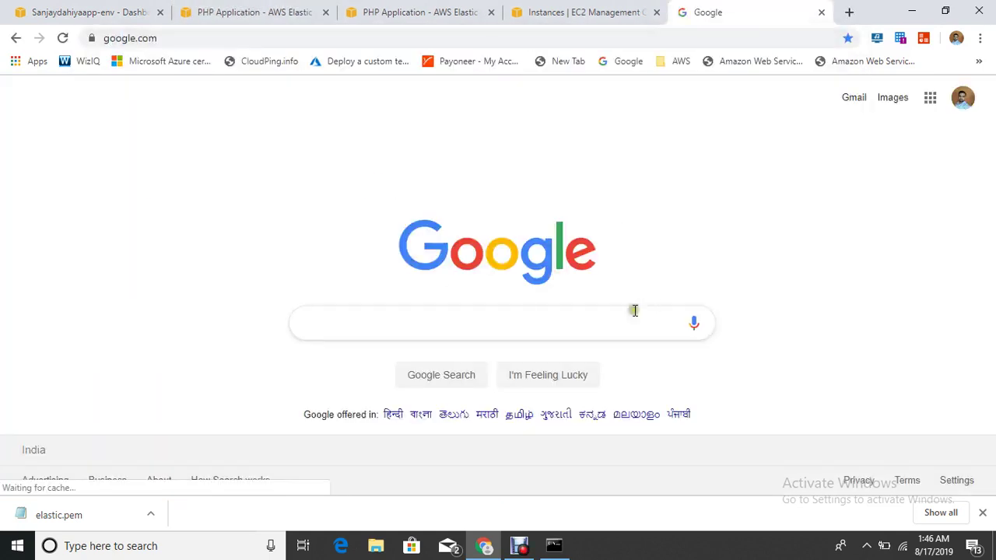
{"action": "left_click", "coordinate": [490, 330]}
{"action": "type", "text": "sample"}
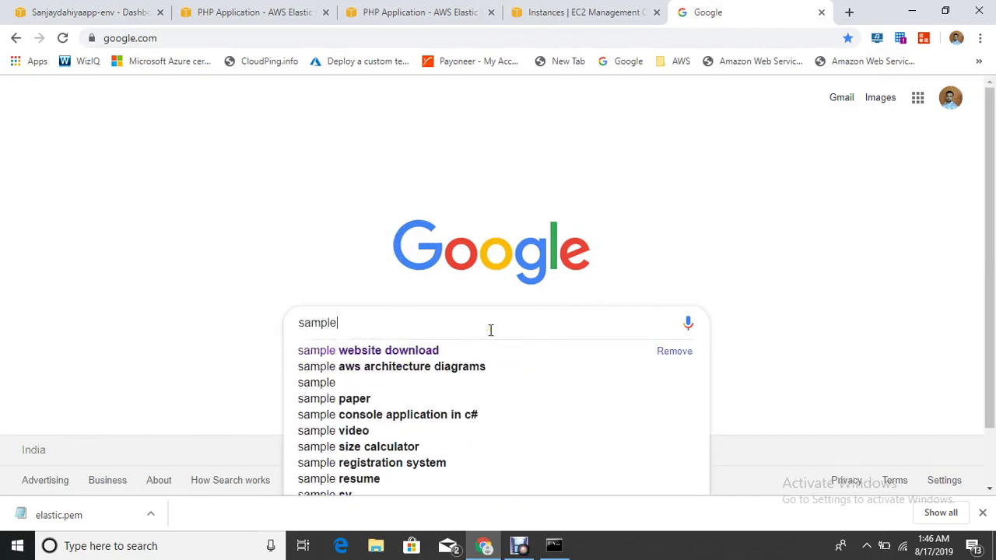
{"action": "key", "text": "Down"}
{"action": "key", "text": "Return"}
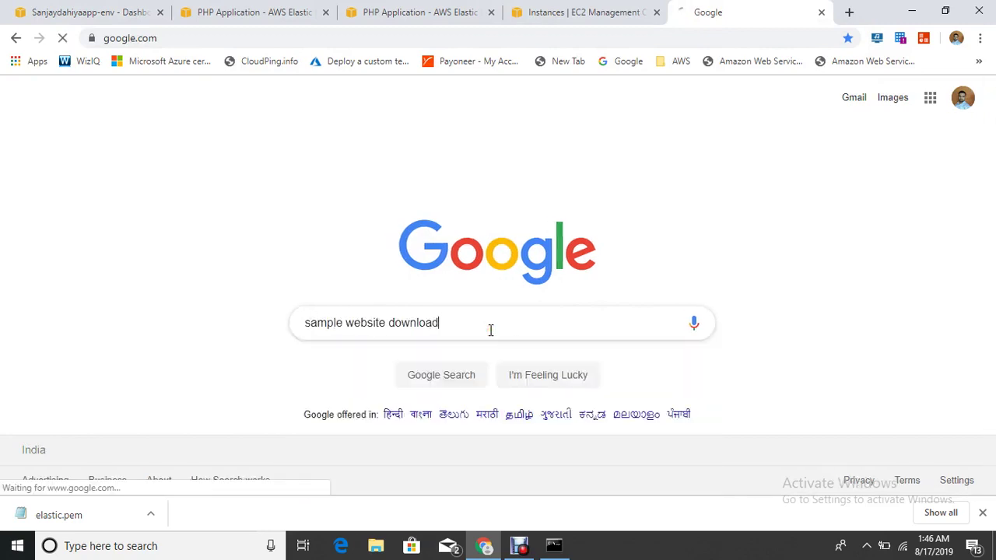
Download the Education template from the Free CSS templates site as a zip file and return to the Elastic Beanstalk environment dashboard
{"action": "left_click", "coordinate": [234, 211]}
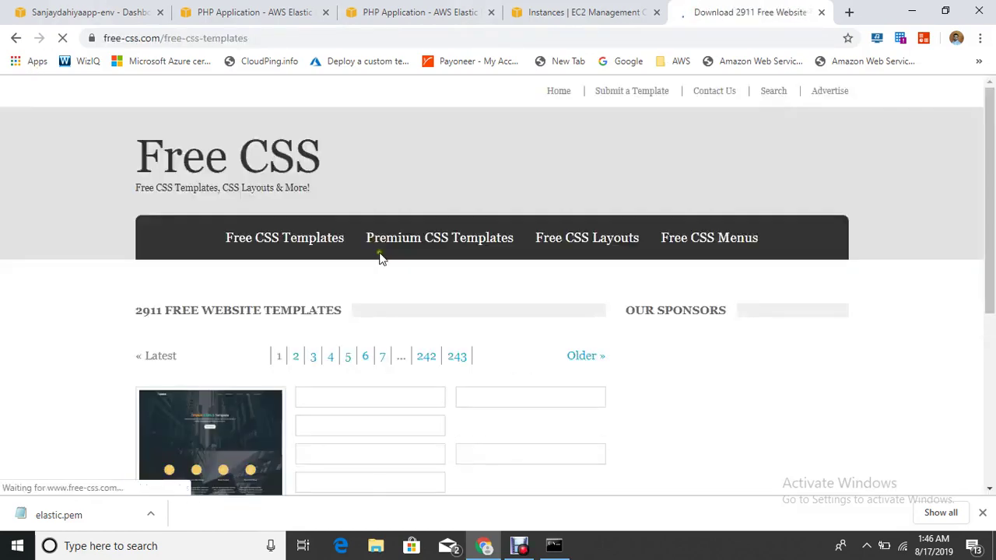
{"action": "scroll", "coordinate": [377, 282], "scroll_direction": "down", "scroll_amount": 2}
{"action": "scroll", "coordinate": [283, 335], "scroll_direction": "down", "scroll_amount": 3}
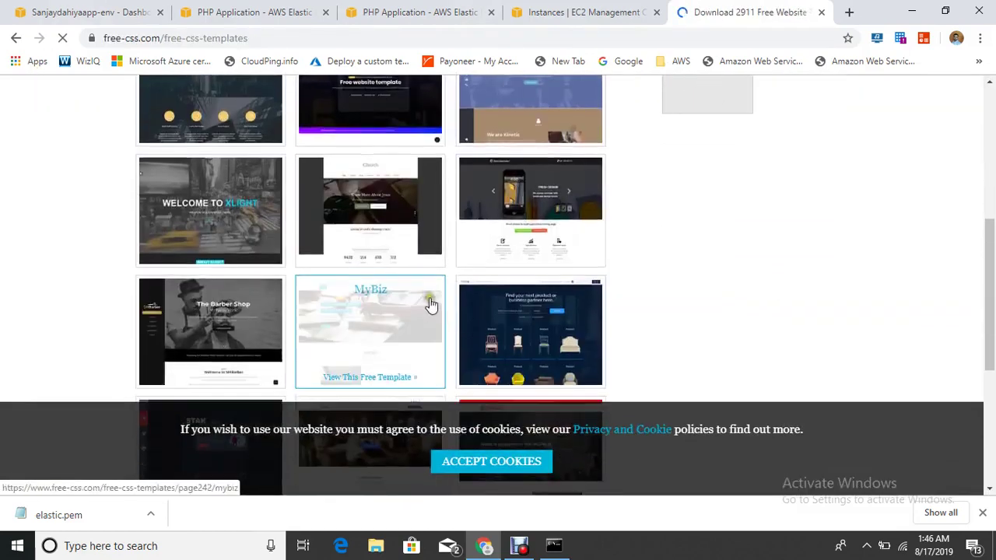
{"action": "scroll", "coordinate": [530, 325], "scroll_direction": "down", "scroll_amount": 3}
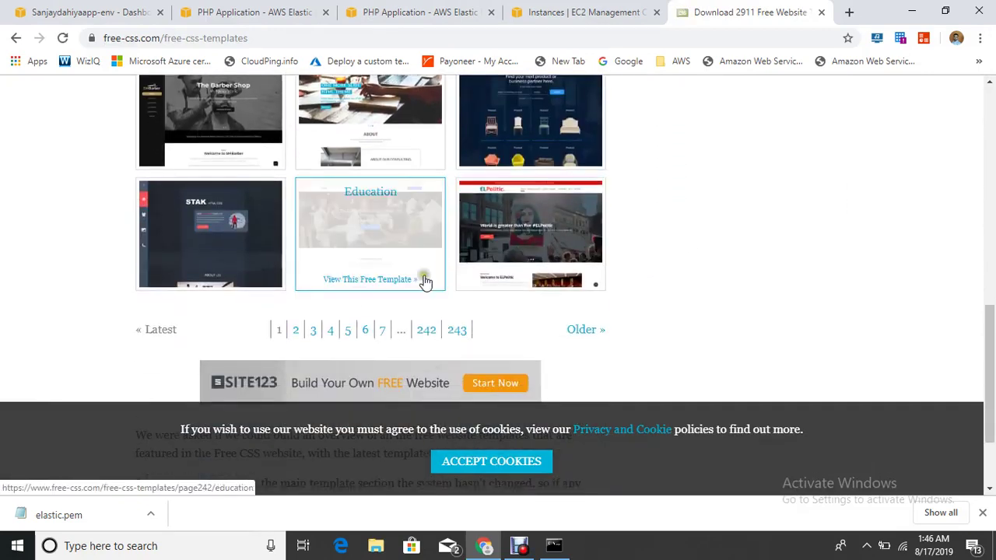
{"action": "left_click", "coordinate": [342, 218]}
{"action": "scroll", "coordinate": [319, 338], "scroll_direction": "down", "scroll_amount": 3}
{"action": "scroll", "coordinate": [319, 338], "scroll_direction": "down", "scroll_amount": 1}
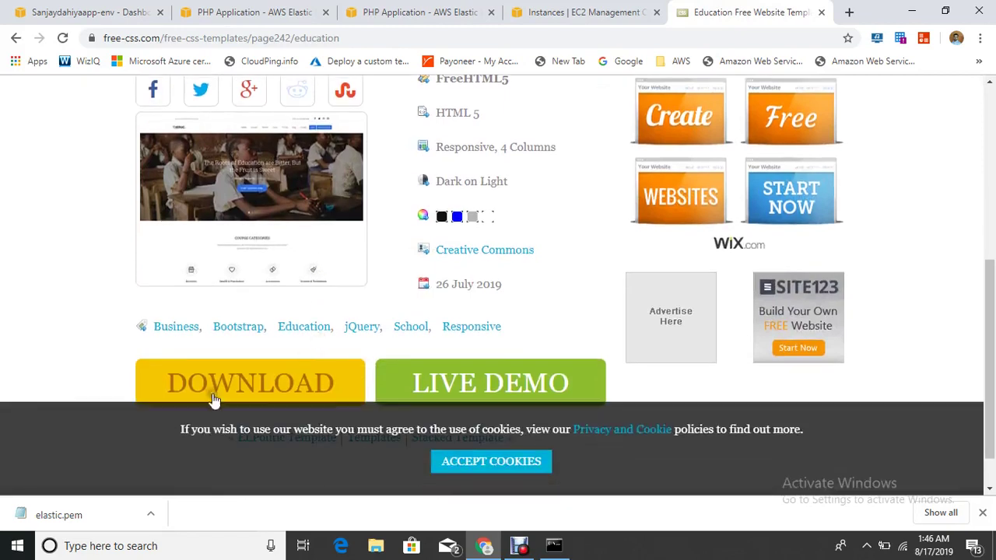
{"action": "left_click", "coordinate": [219, 381]}
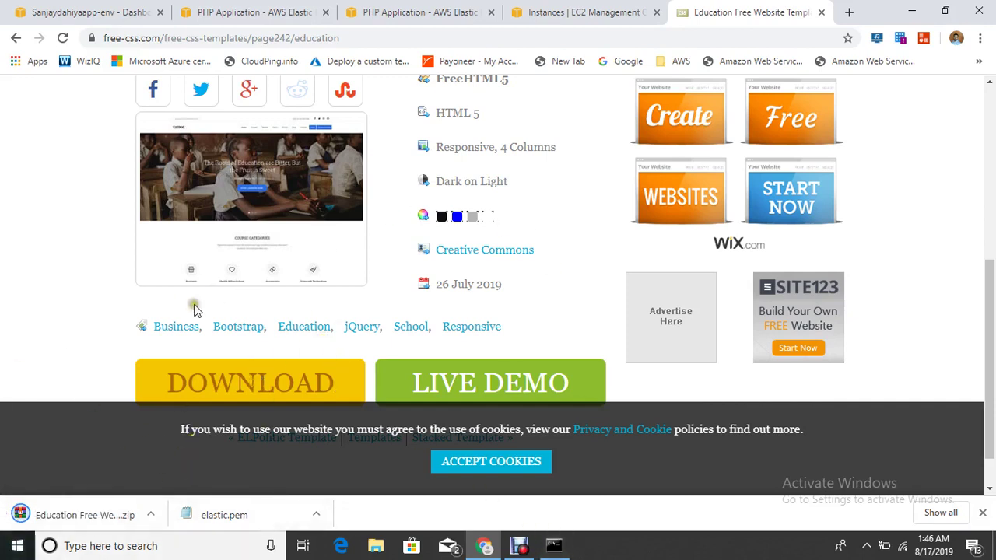
{"action": "left_click", "coordinate": [134, 12]}
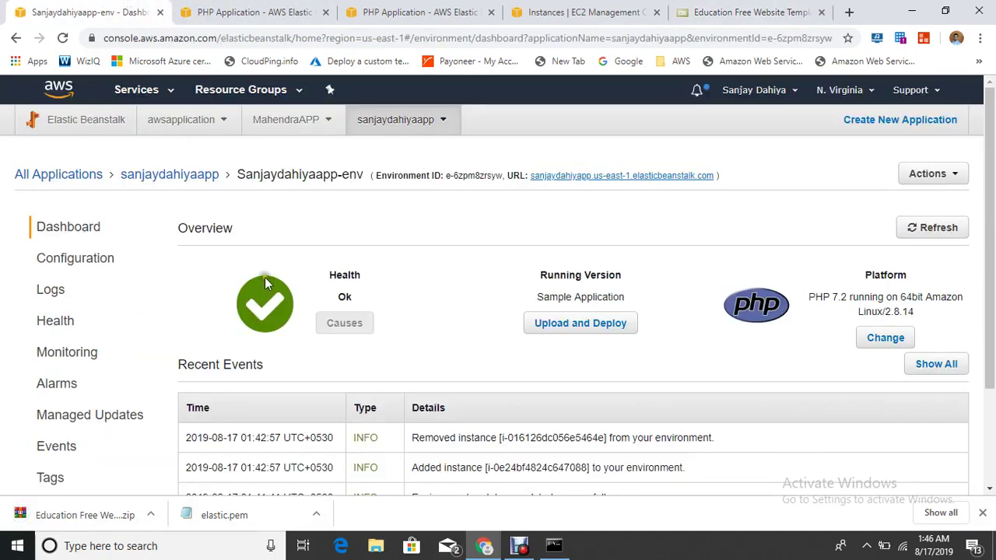
Start uploading a new version from the application's versions page, with "version1" as both the version label and the description
{"action": "left_click", "coordinate": [161, 174]}
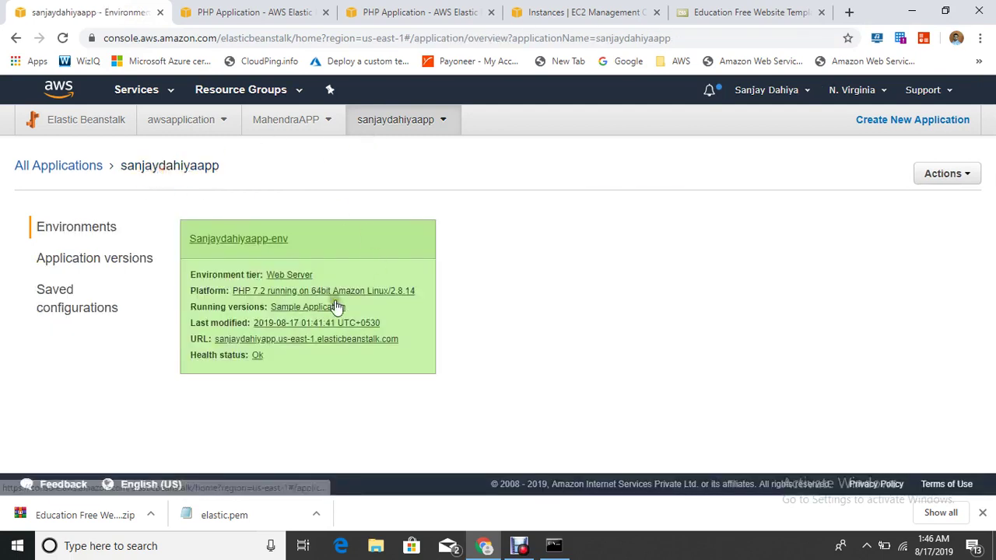
{"action": "left_click", "coordinate": [129, 257]}
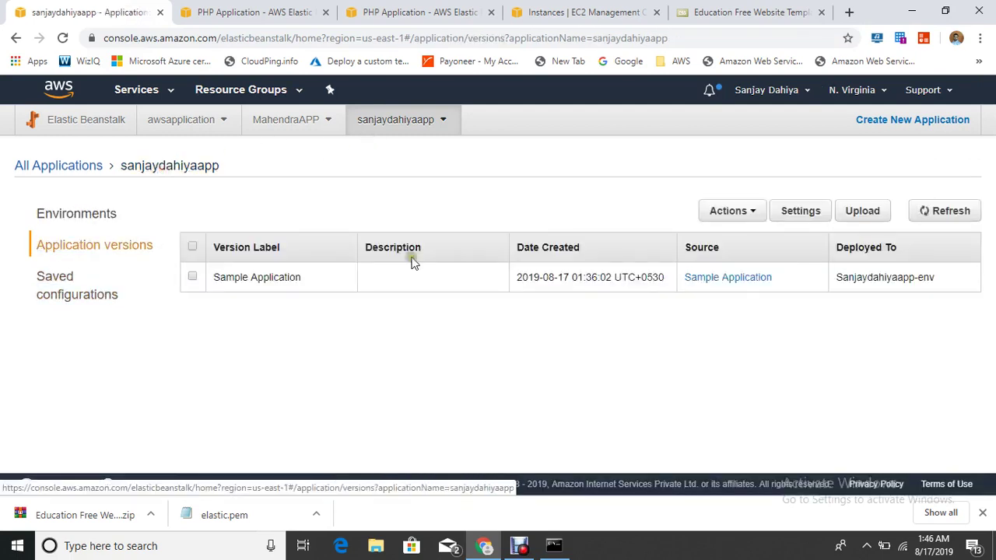
{"action": "left_click", "coordinate": [856, 216]}
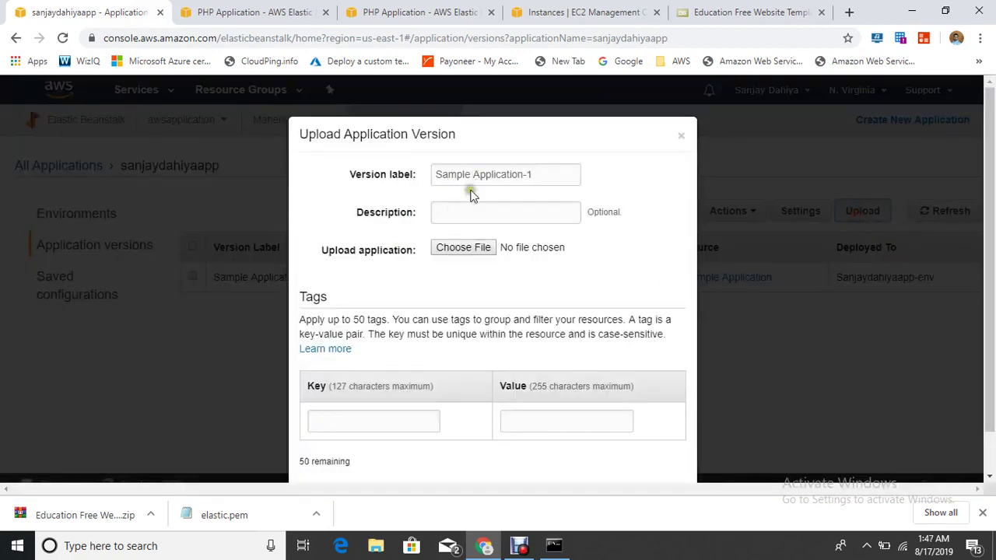
{"action": "left_click", "coordinate": [534, 173]}
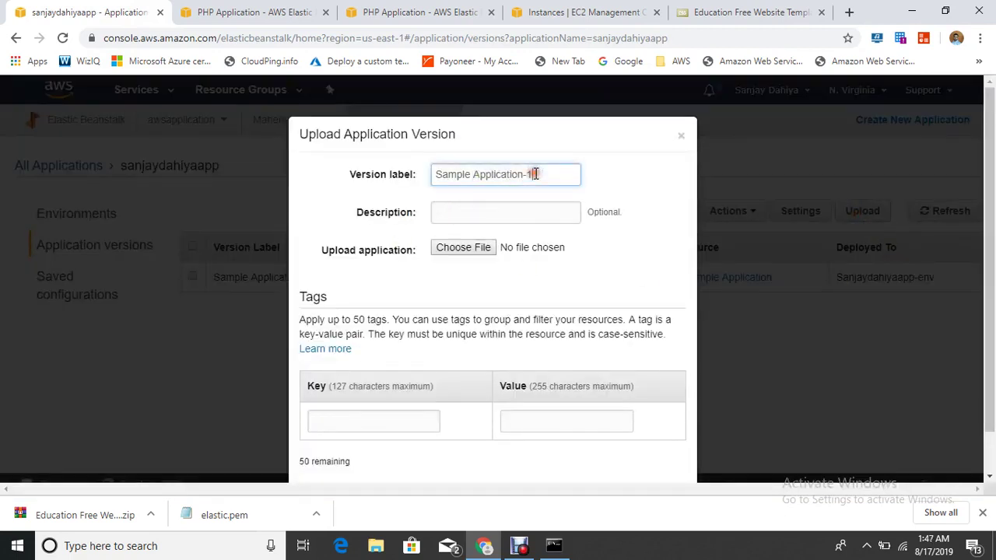
{"action": "left_click_drag", "start_coordinate": [551, 174], "coordinate": [365, 174]}
{"action": "type", "text": "version1"}
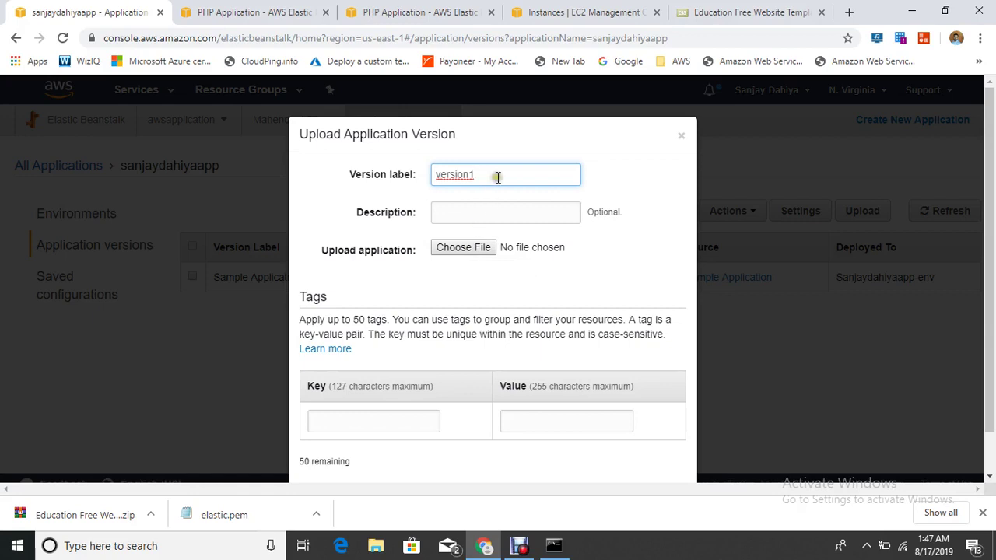
{"action": "left_click_drag", "start_coordinate": [497, 177], "coordinate": [377, 177]}
{"action": "key", "text": "ctrl+c"}
{"action": "left_click", "coordinate": [460, 207]}
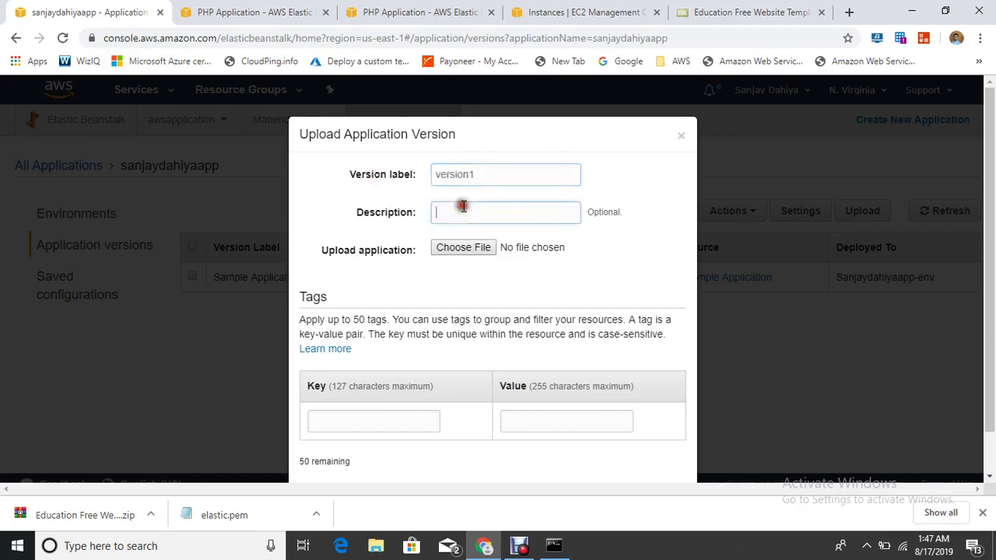
{"action": "key", "text": "ctrl+v"}
{"action": "left_click", "coordinate": [464, 249]}
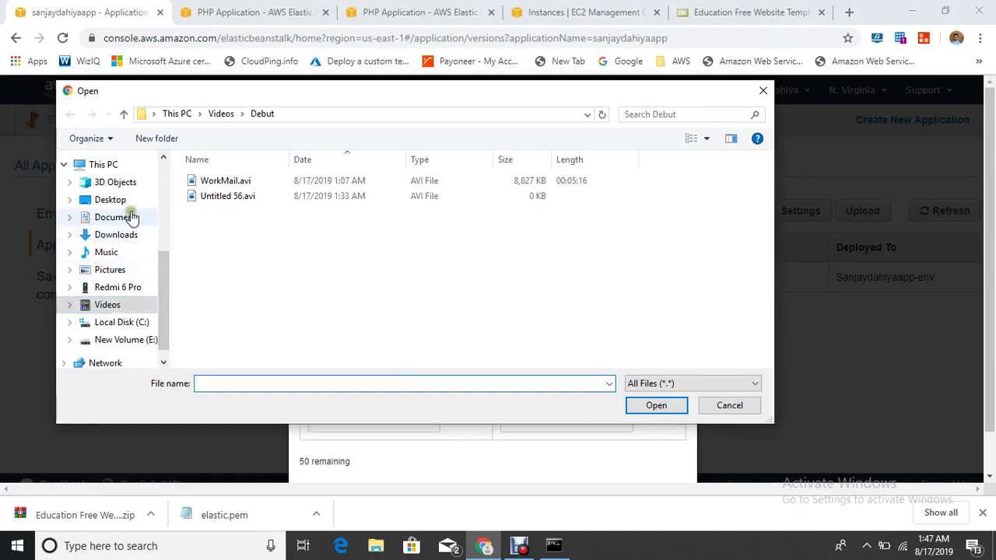
{"action": "left_click", "coordinate": [119, 234]}
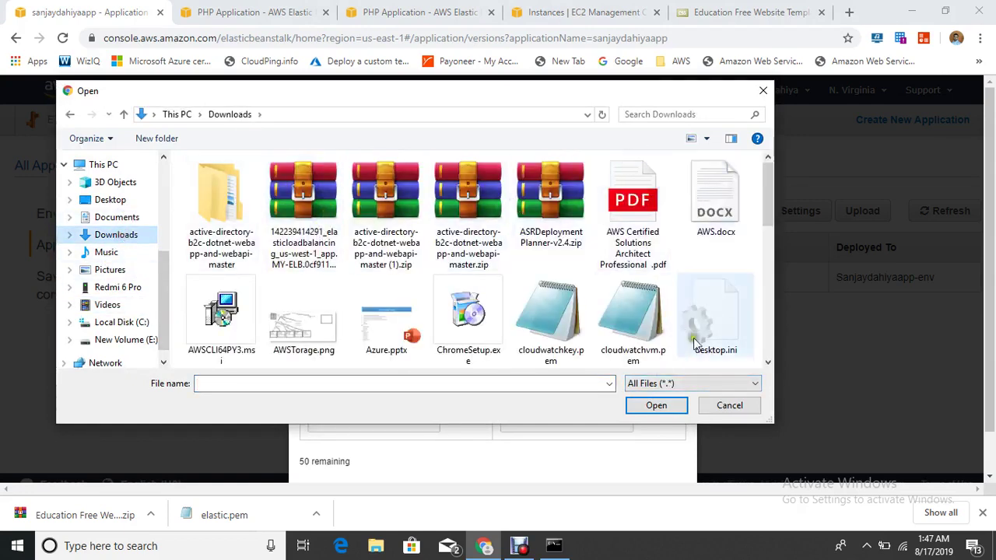
{"action": "left_click", "coordinate": [706, 142]}
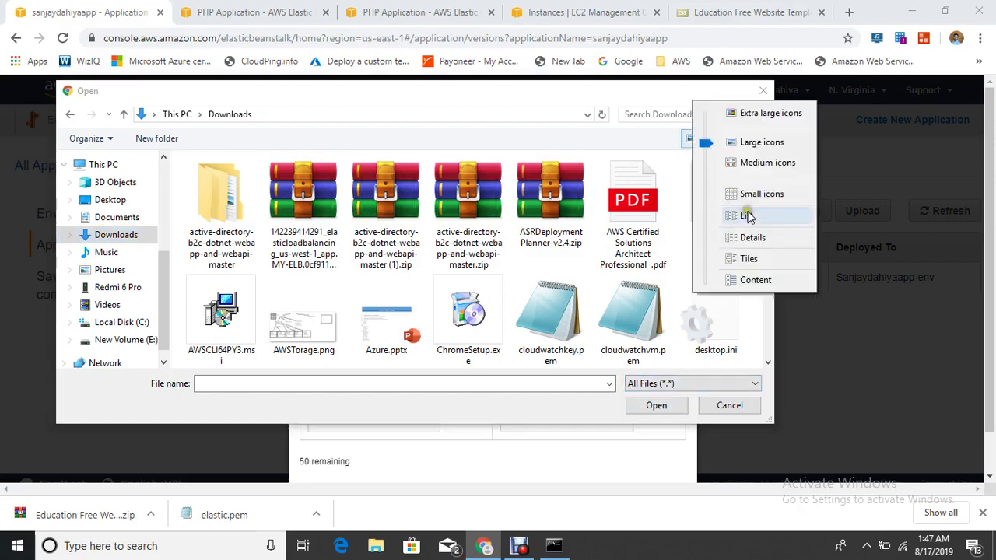
{"action": "left_click", "coordinate": [749, 216]}
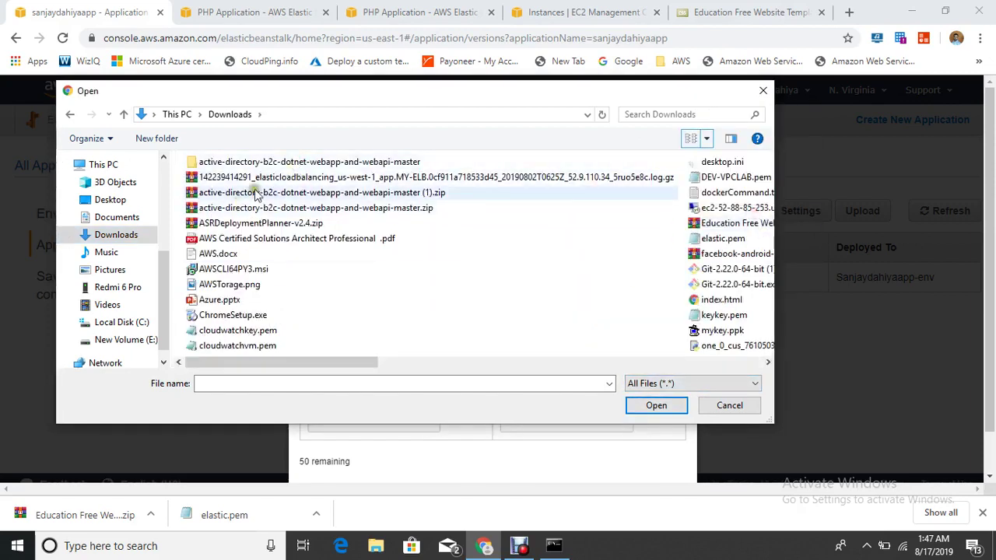
{"action": "left_click", "coordinate": [317, 179]}
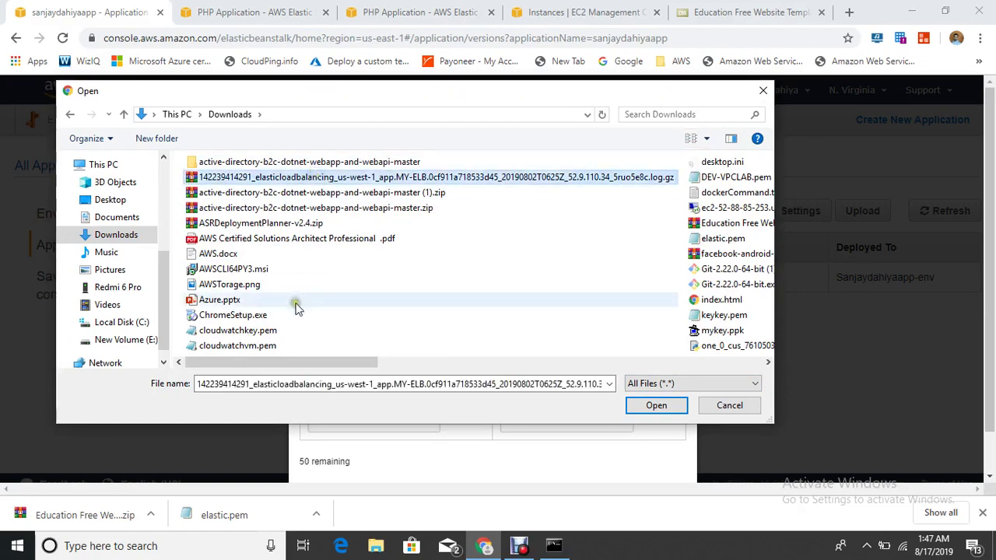
{"action": "scroll", "coordinate": [305, 290], "scroll_direction": "down", "scroll_amount": 5}
{"action": "scroll", "coordinate": [305, 290], "scroll_direction": "up", "scroll_amount": 5}
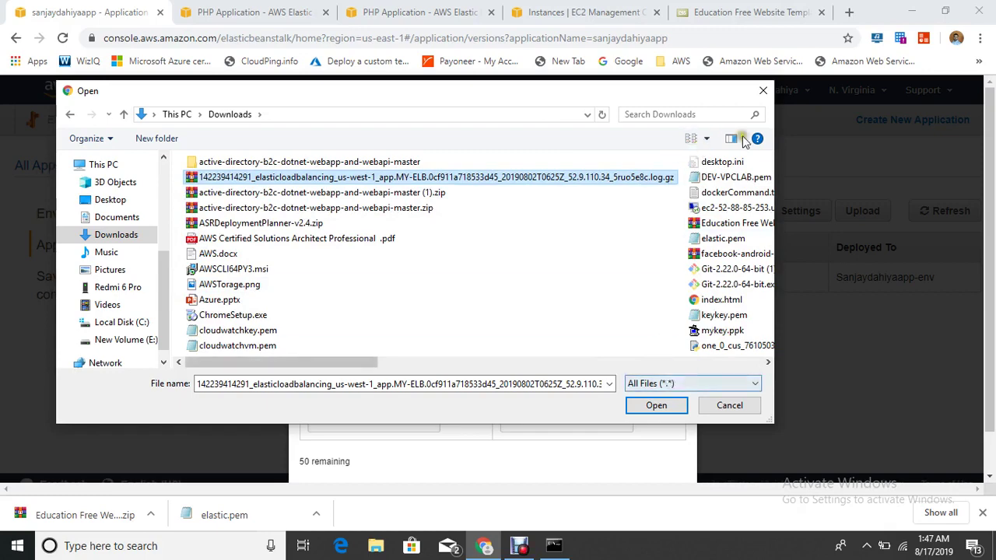
{"action": "double_click", "coordinate": [526, 91]}
{"action": "left_click", "coordinate": [907, 484]}
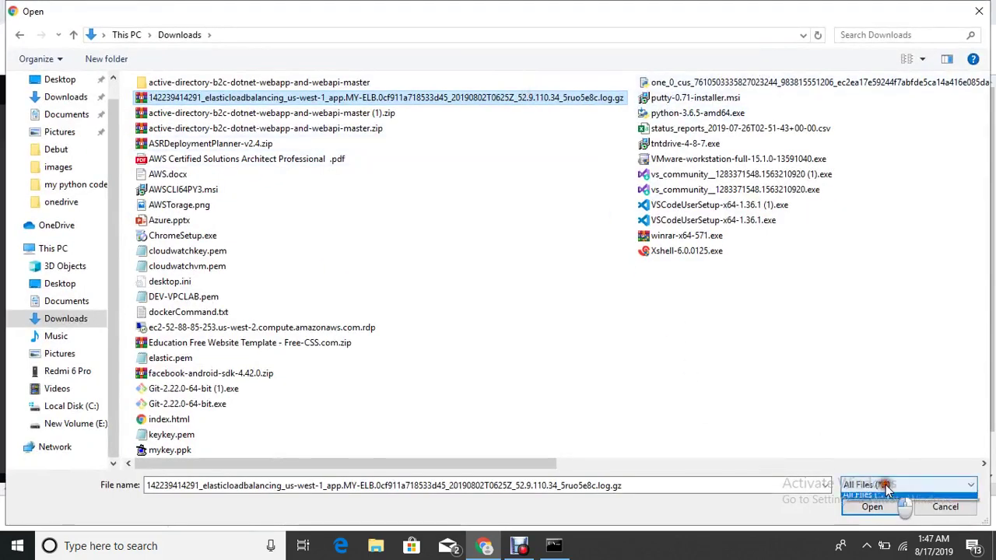
{"action": "left_click", "coordinate": [597, 366]}
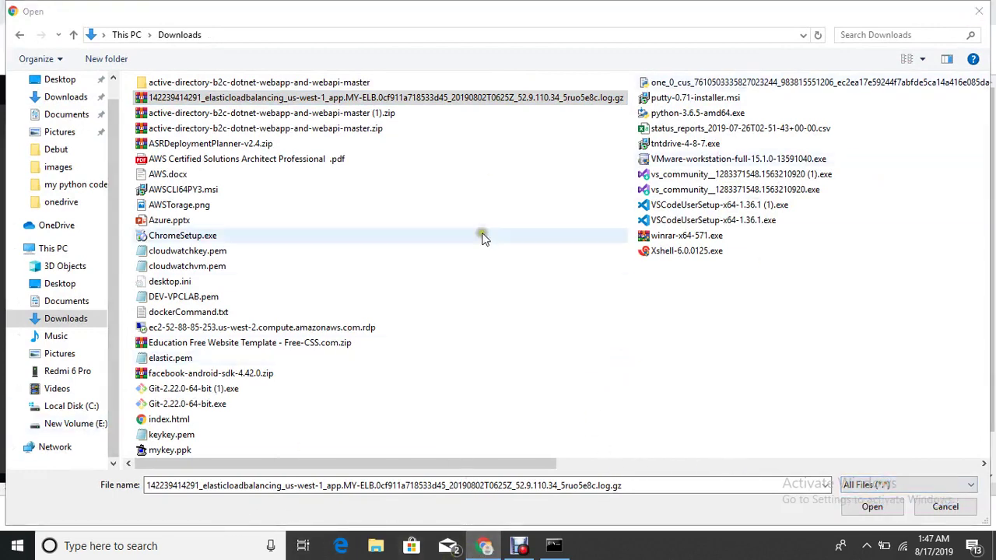
{"action": "left_click", "coordinate": [921, 58]}
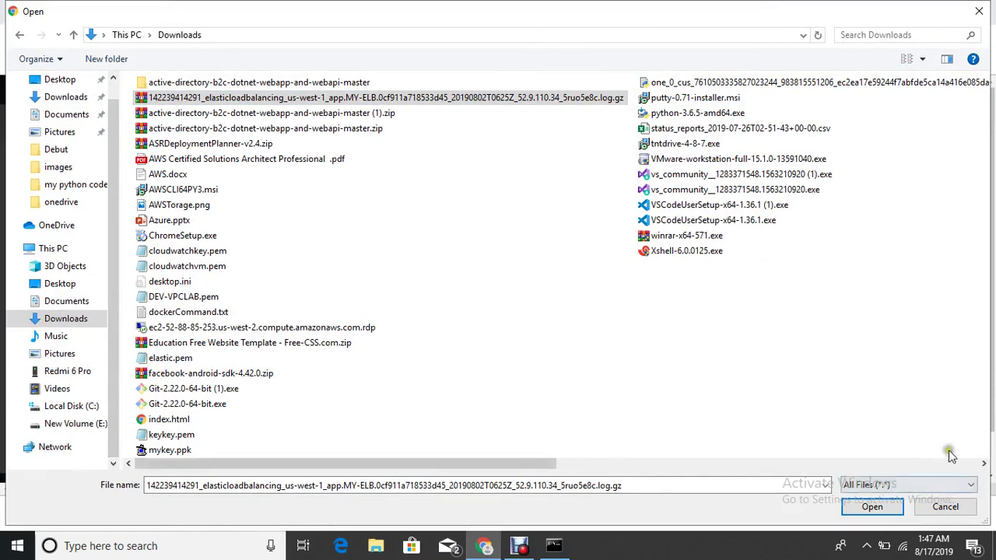
{"action": "left_click", "coordinate": [978, 10]}
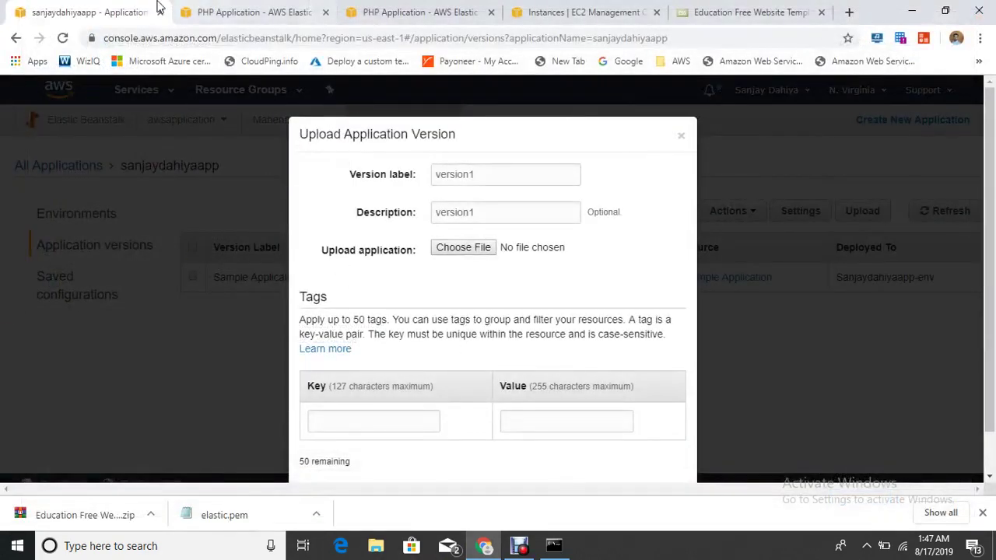
Choose "Education Free Website Template - Free-CSS.com.zip" from Downloads as the application source and upload the version
{"action": "left_click", "coordinate": [463, 247]}
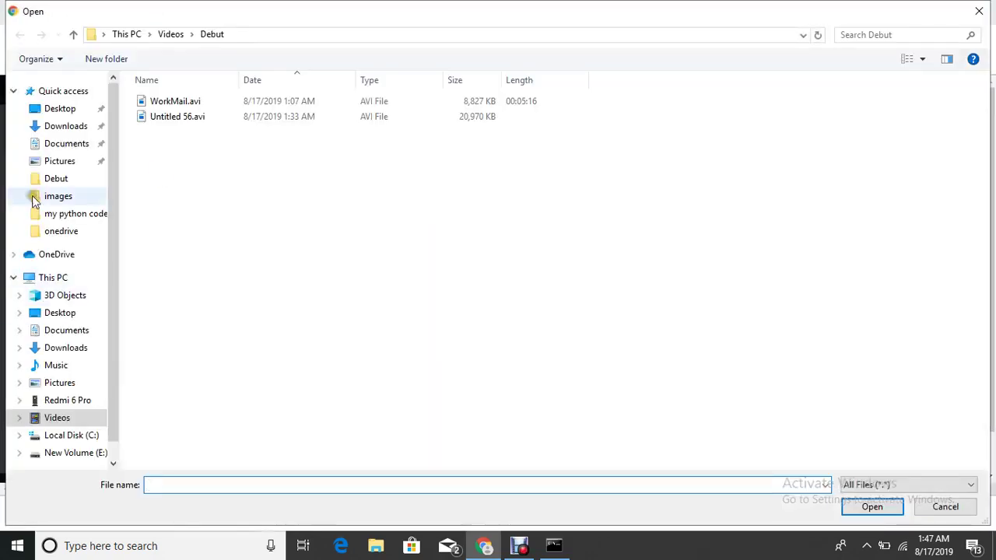
{"action": "left_click", "coordinate": [66, 126]}
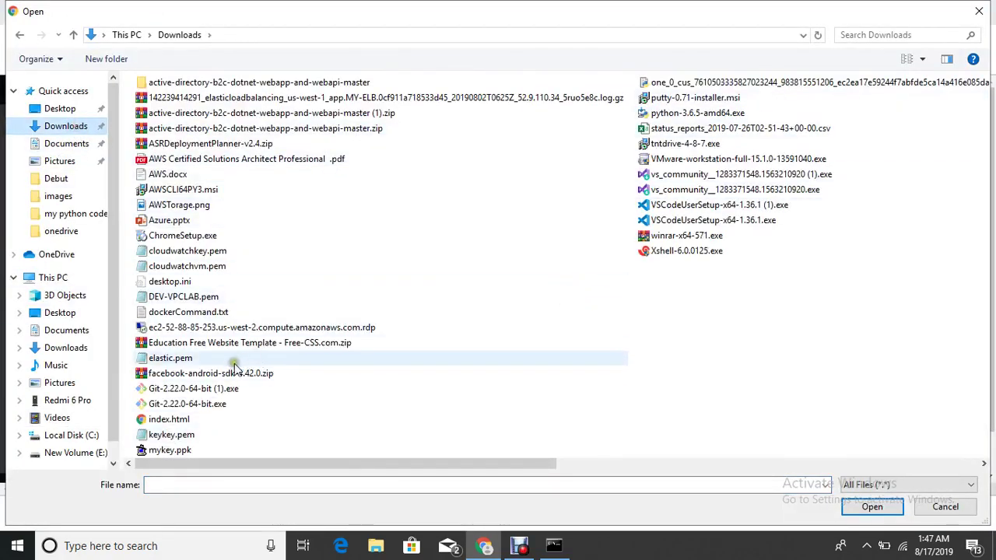
{"action": "left_click", "coordinate": [234, 343]}
{"action": "double_click", "coordinate": [234, 343]}
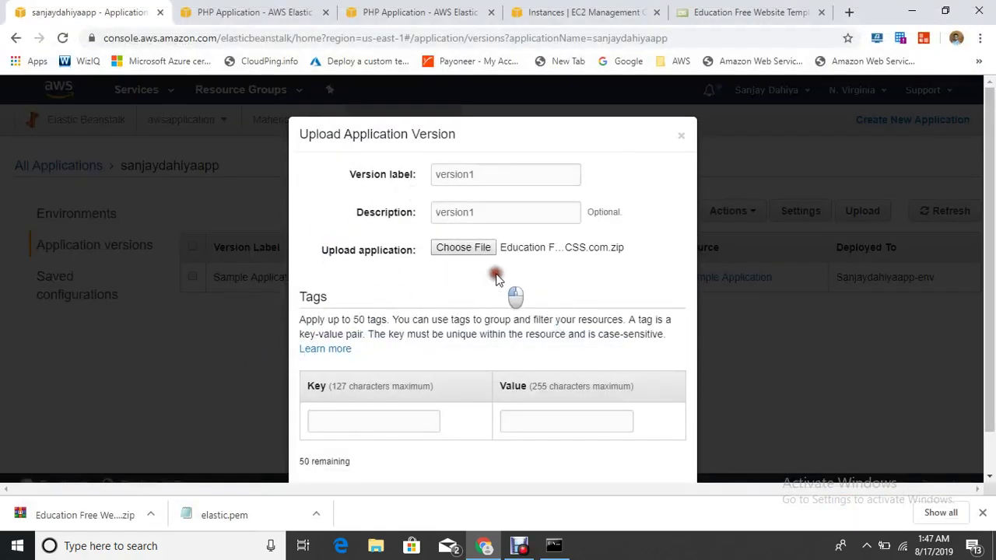
{"action": "scroll", "coordinate": [497, 280], "scroll_direction": "down", "scroll_amount": 2}
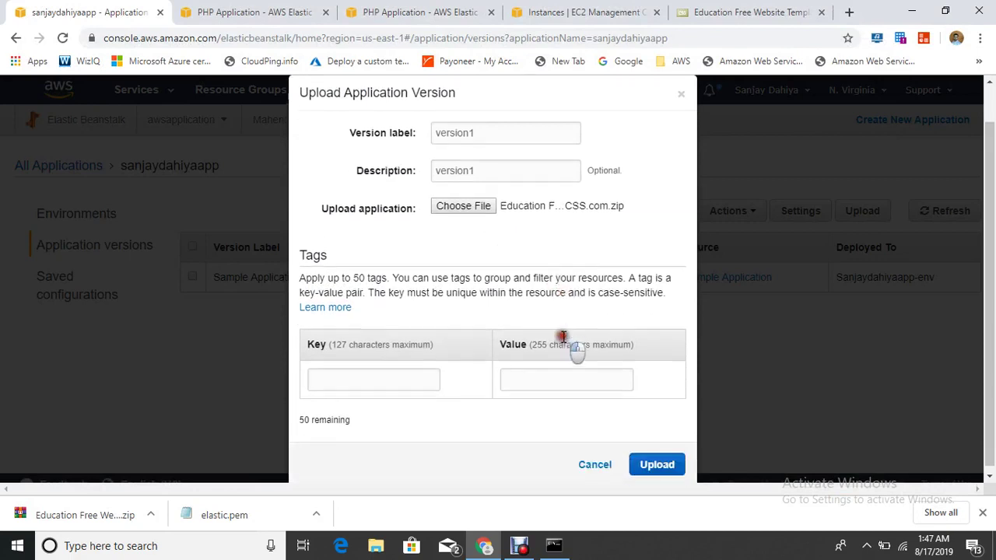
{"action": "left_click", "coordinate": [657, 460]}
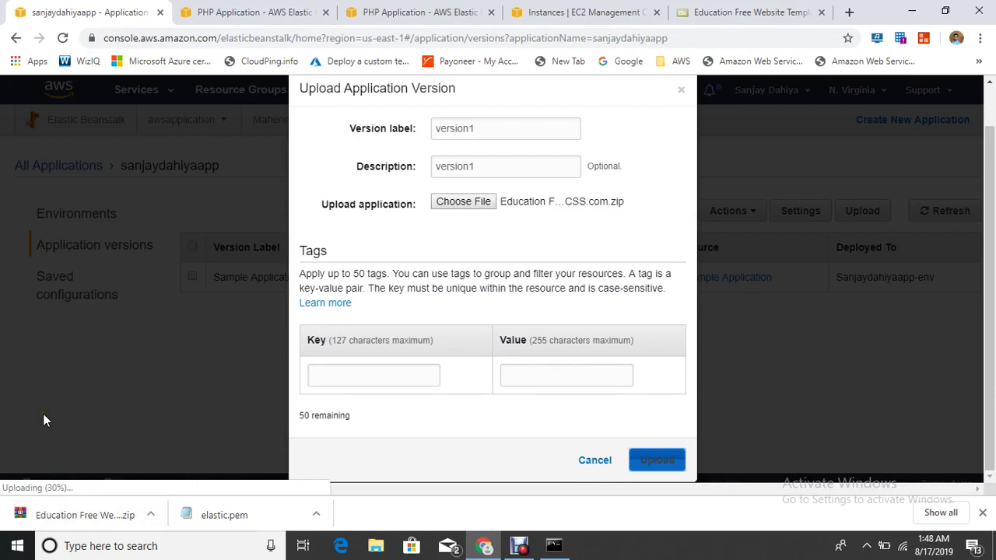
{"action": "left_click", "coordinate": [554, 547]}
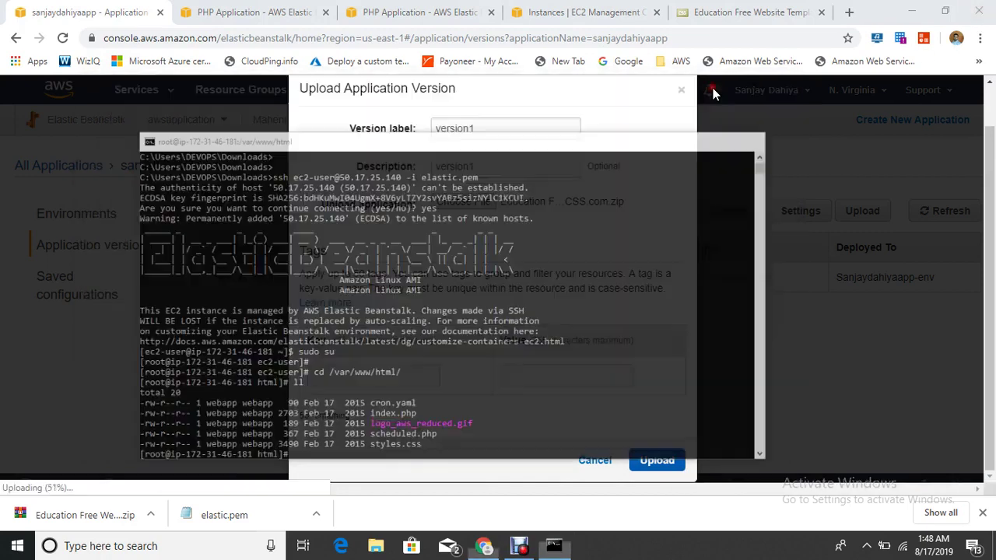
{"action": "left_click", "coordinate": [711, 87]}
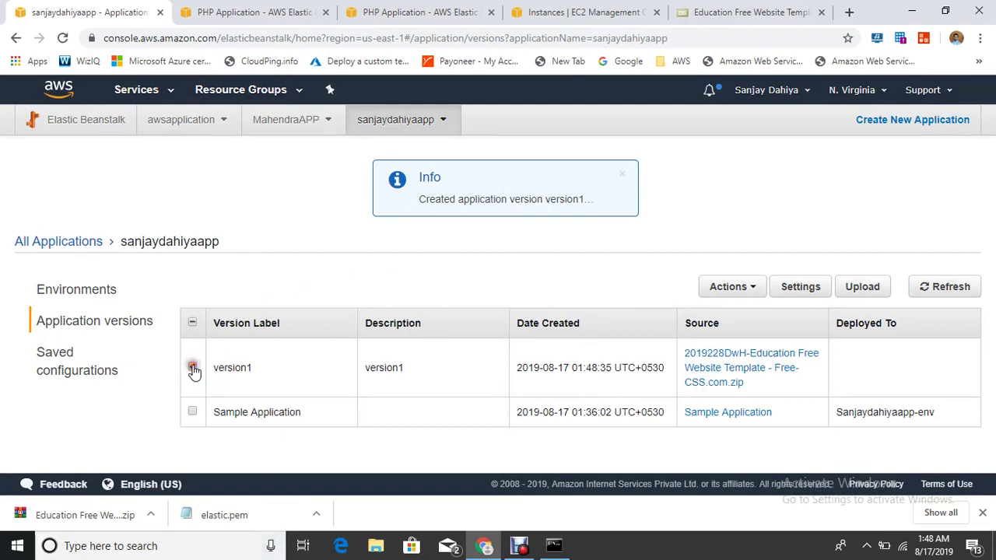
Select the version1 application version and deploy it to the application's existing environment
{"action": "left_click", "coordinate": [731, 286]}
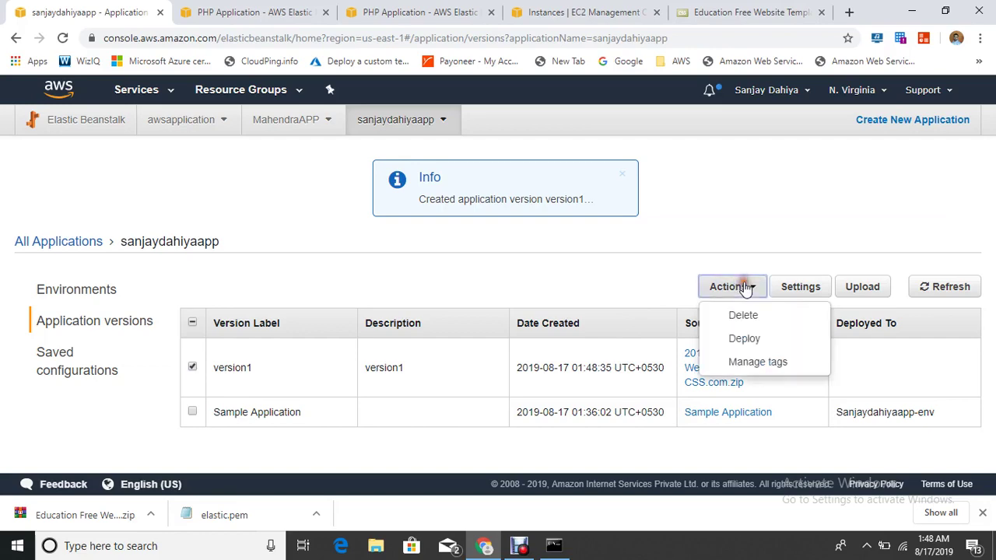
{"action": "left_click", "coordinate": [745, 338]}
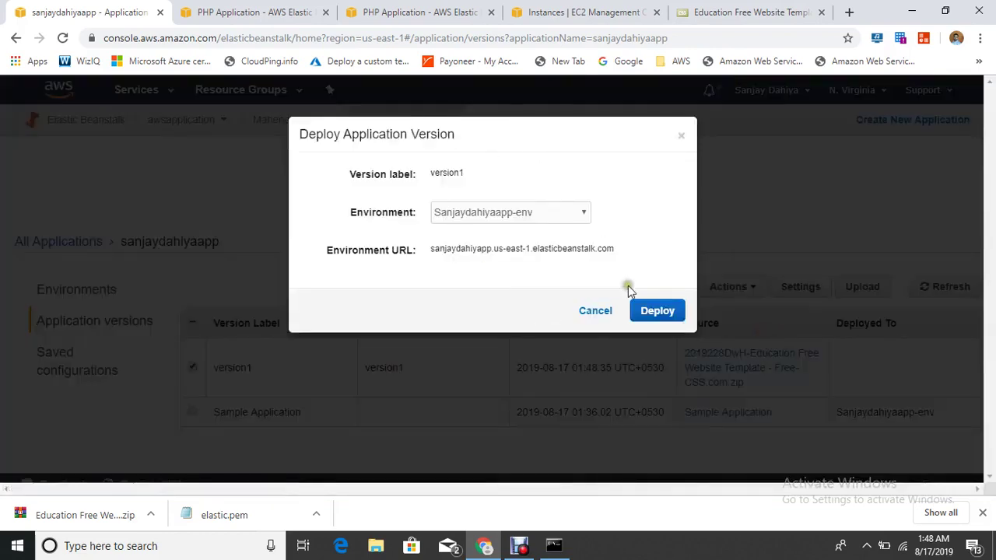
{"action": "left_click", "coordinate": [657, 313]}
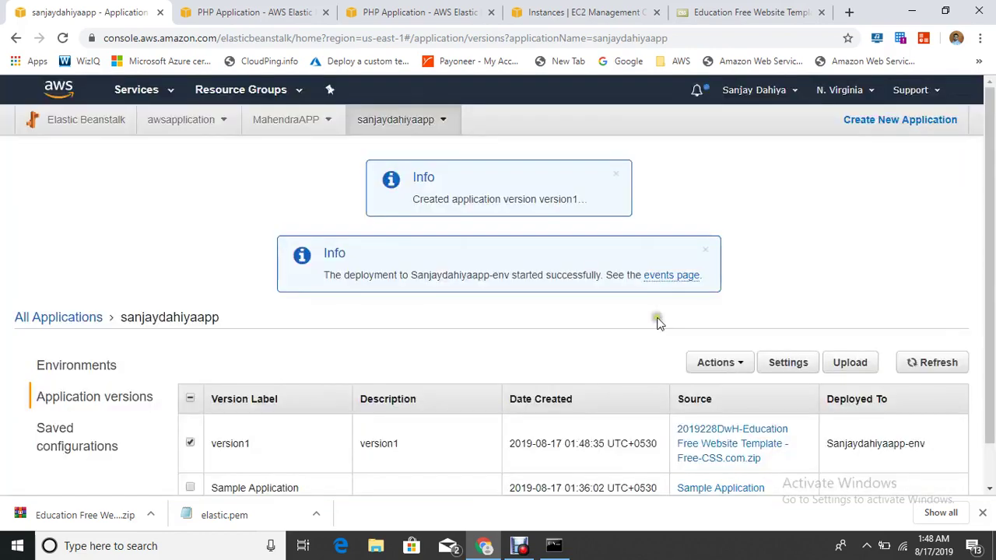
Go to the application's environments and open the environment dashboard to check the deployment's progress
{"action": "scroll", "coordinate": [446, 389], "scroll_direction": "down", "scroll_amount": 1}
{"action": "scroll", "coordinate": [445, 379], "scroll_direction": "up", "scroll_amount": 1}
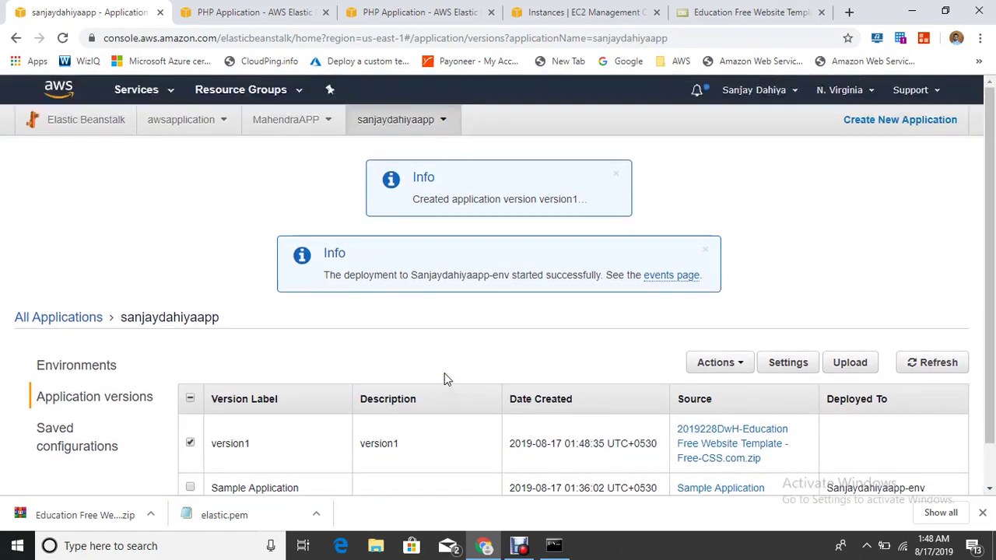
{"action": "left_click", "coordinate": [78, 367]}
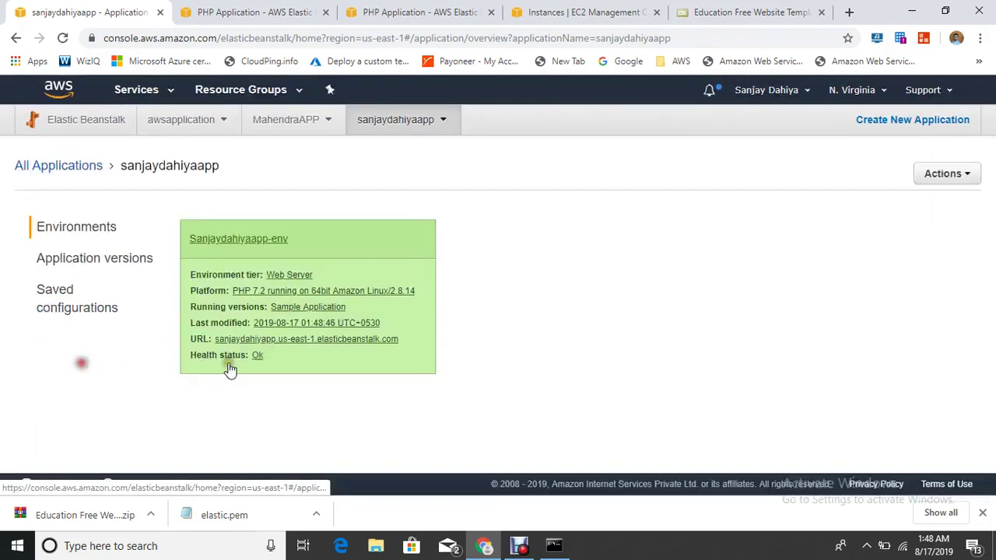
{"action": "left_click", "coordinate": [226, 244]}
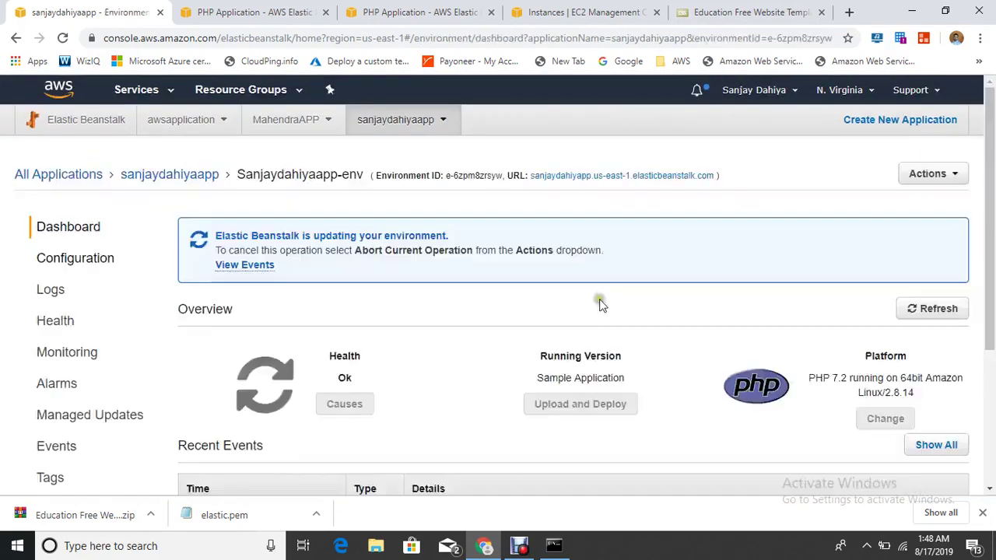
Switch to the SSH terminal session and list /var/www/html repeatedly with ll to check for the newly deployed files
{"action": "left_click", "coordinate": [567, 549]}
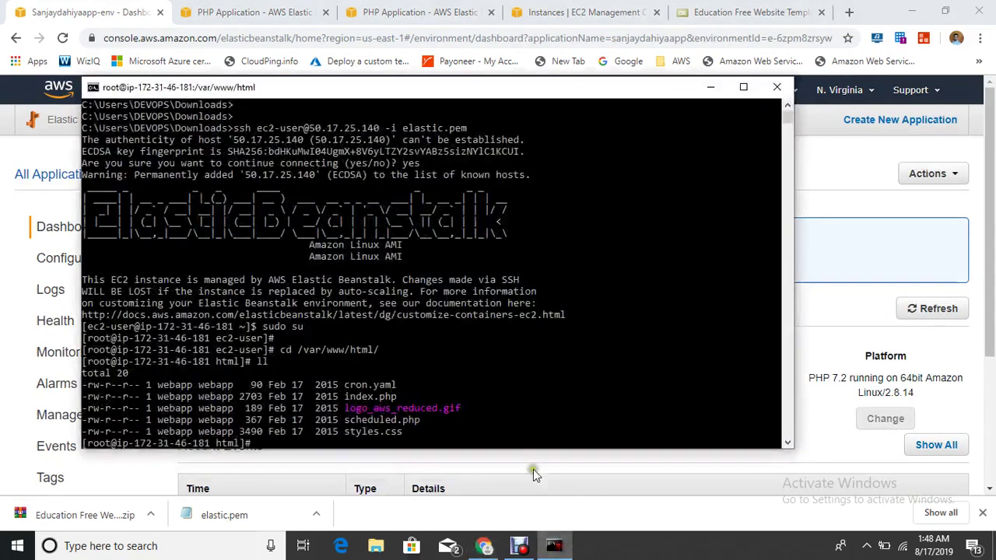
{"action": "type", "text": "ll"}
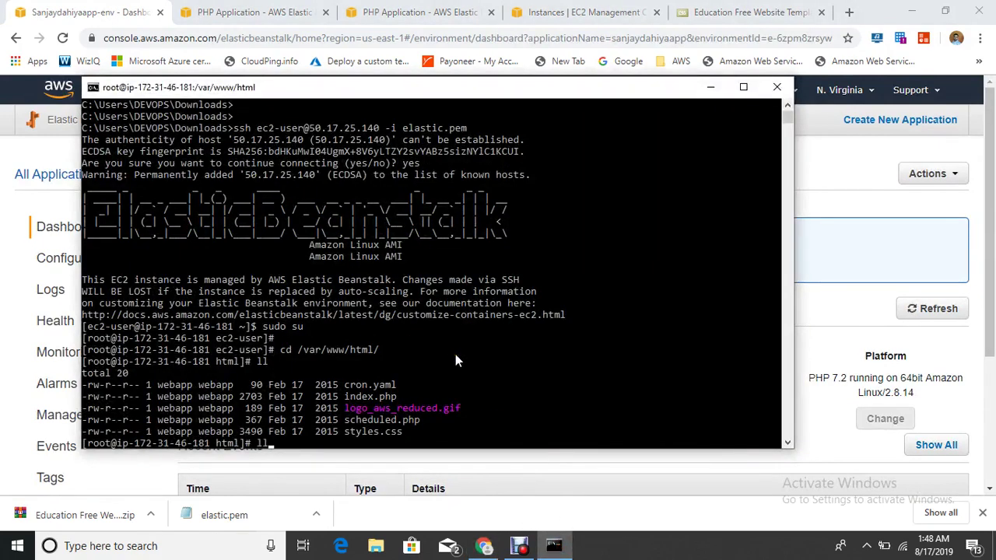
{"action": "key", "text": "Return"}
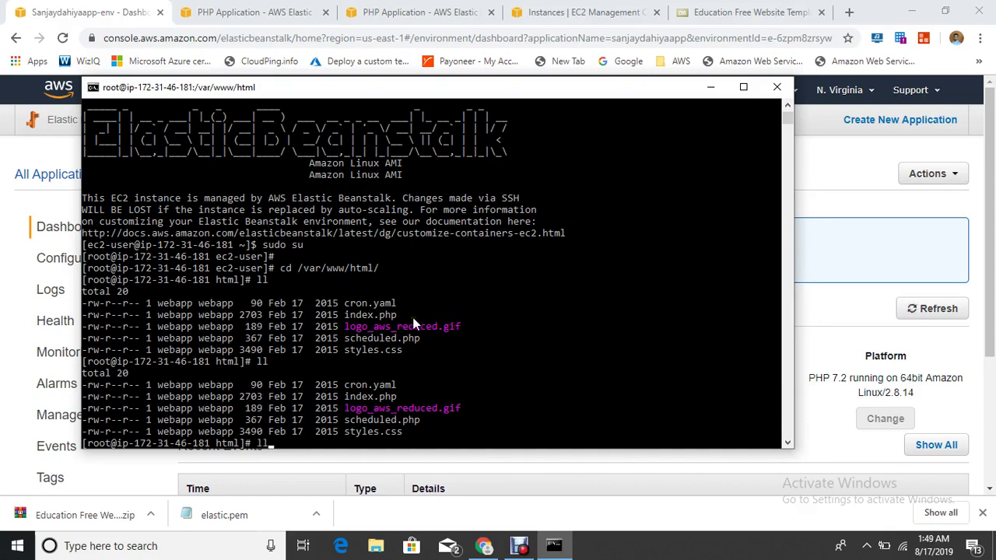
{"action": "type", "text": "ll"}
{"action": "key", "text": "Return"}
{"action": "type", "text": "ll"}
{"action": "key", "text": "Return"}
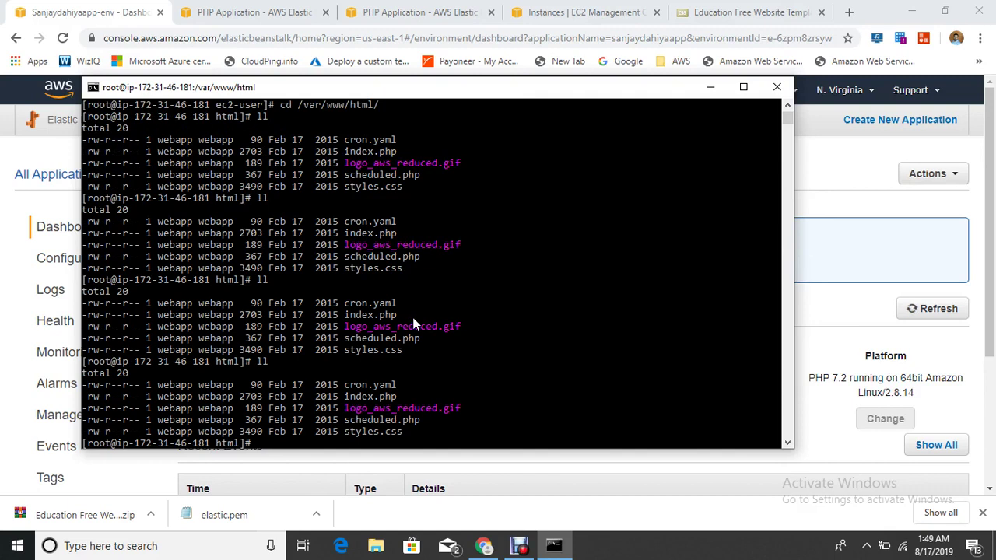
{"action": "type", "text": "ll"}
{"action": "key", "text": "Return"}
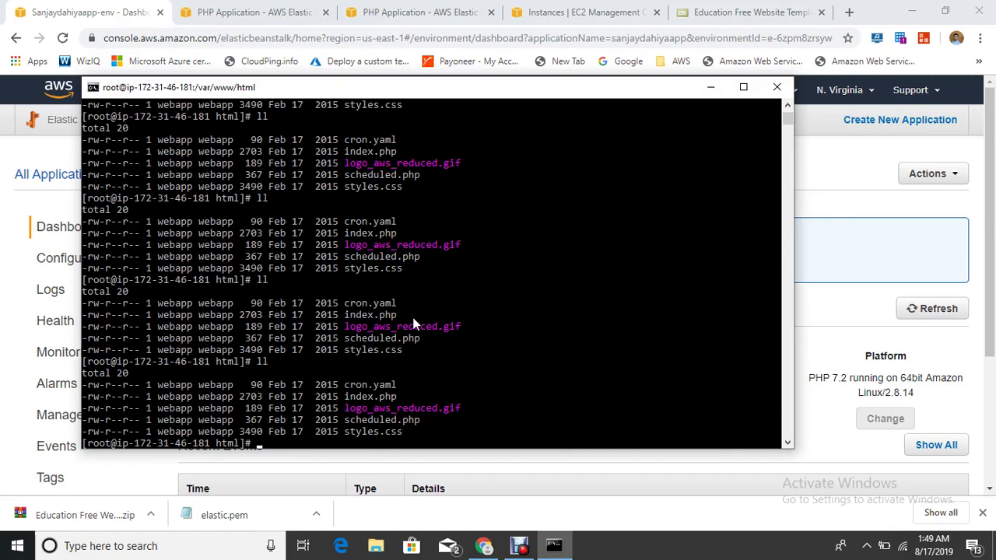
{"action": "left_click", "coordinate": [519, 546]}
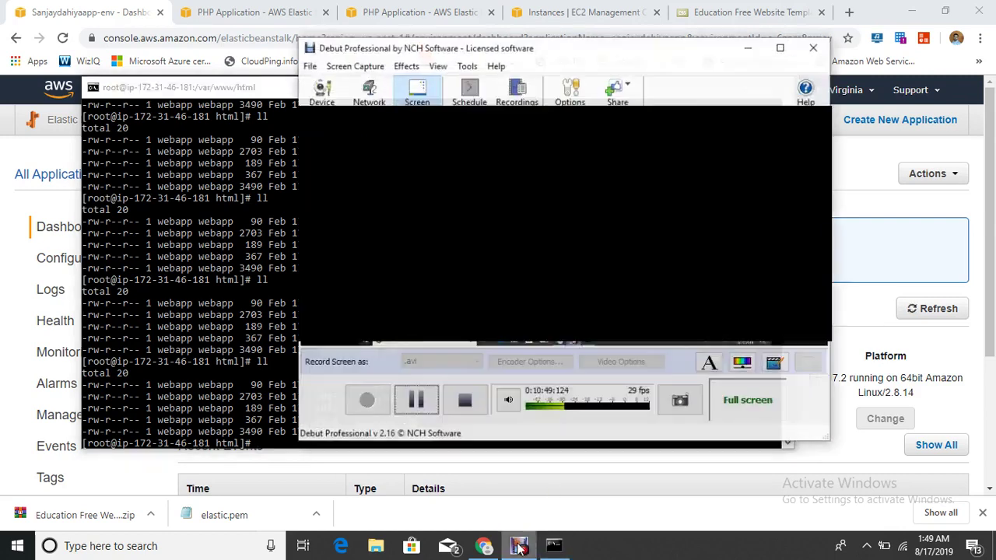
Leave and re-enter /var/www/html with cd and cd -, then list its contents with ll to look for the deployed files
{"action": "left_click", "coordinate": [402, 395]}
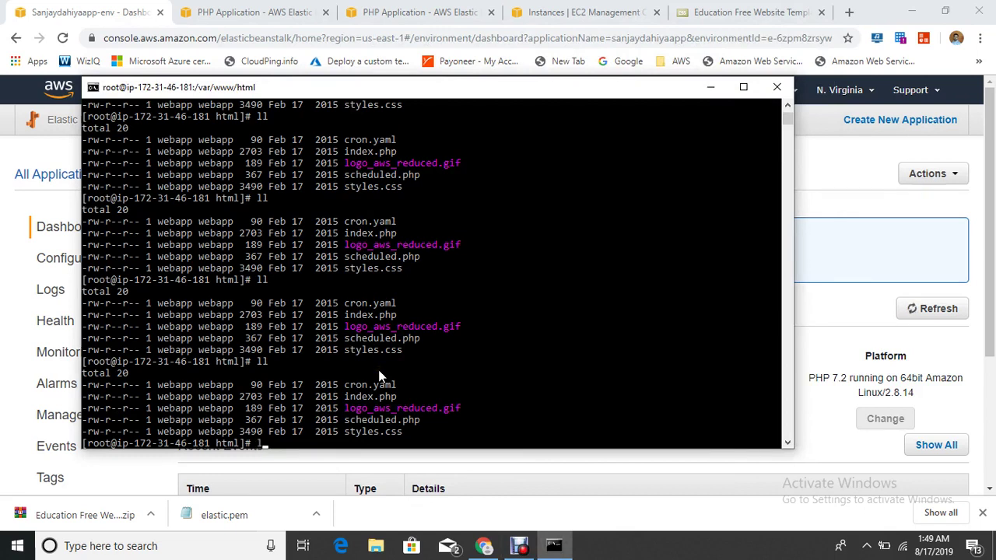
{"action": "type", "text": "cd"}
{"action": "key", "text": "Return"}
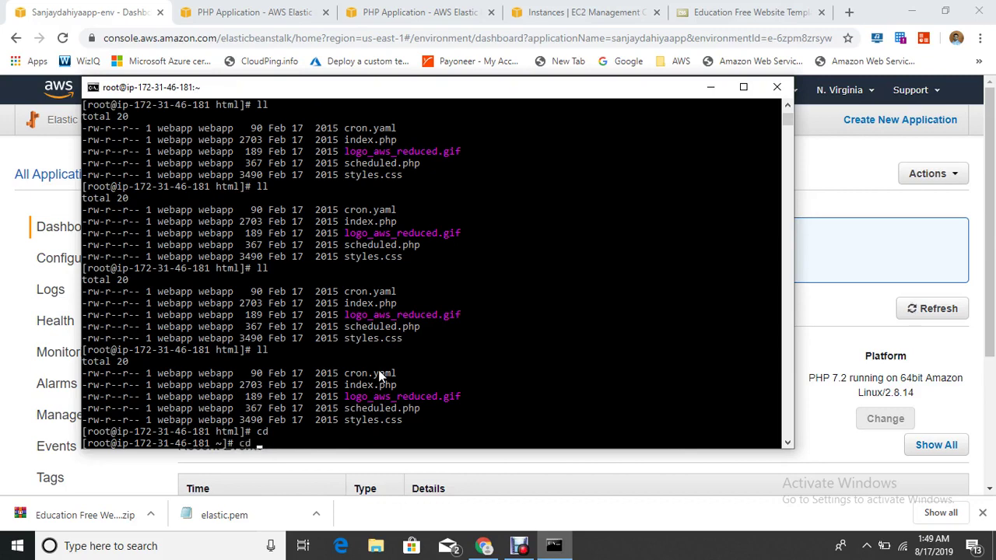
{"action": "type", "text": "cd -"}
{"action": "key", "text": "Return"}
{"action": "type", "text": "ll"}
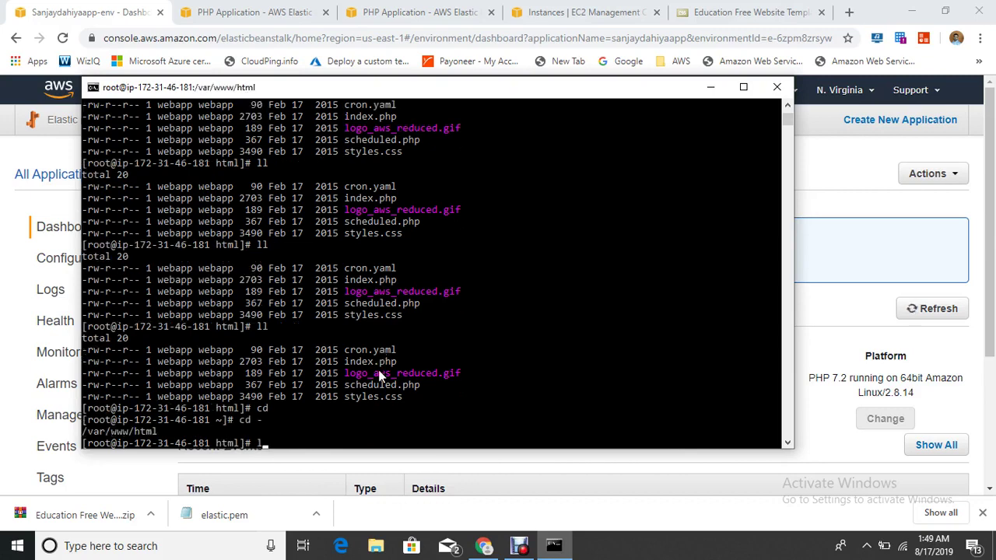
{"action": "key", "text": "Return"}
{"action": "type", "text": "ll"}
{"action": "key", "text": "Return"}
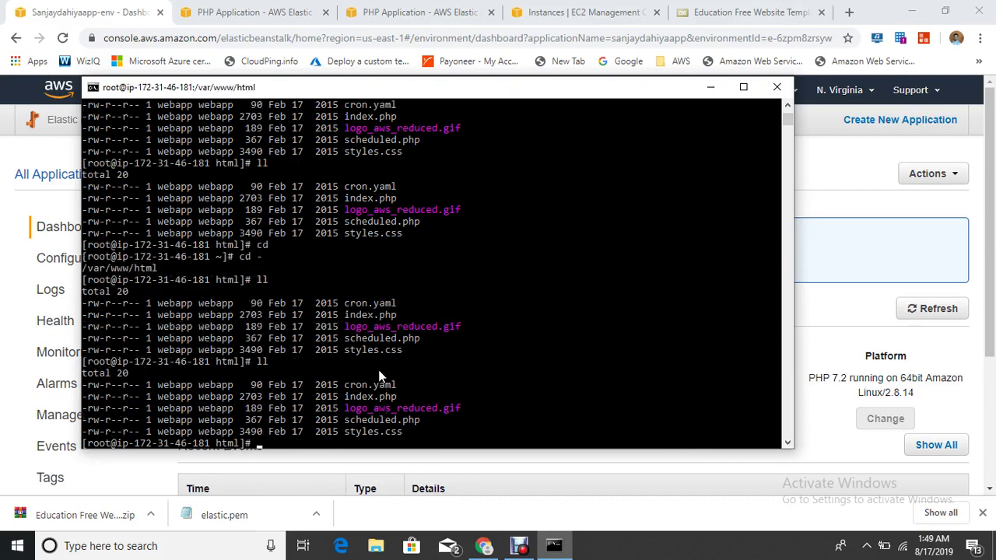
Move the terminal window aside so the environment dashboard's status is readable, and list the html directory with ll again
{"action": "left_click_drag", "start_coordinate": [336, 92], "coordinate": [615, 86]}
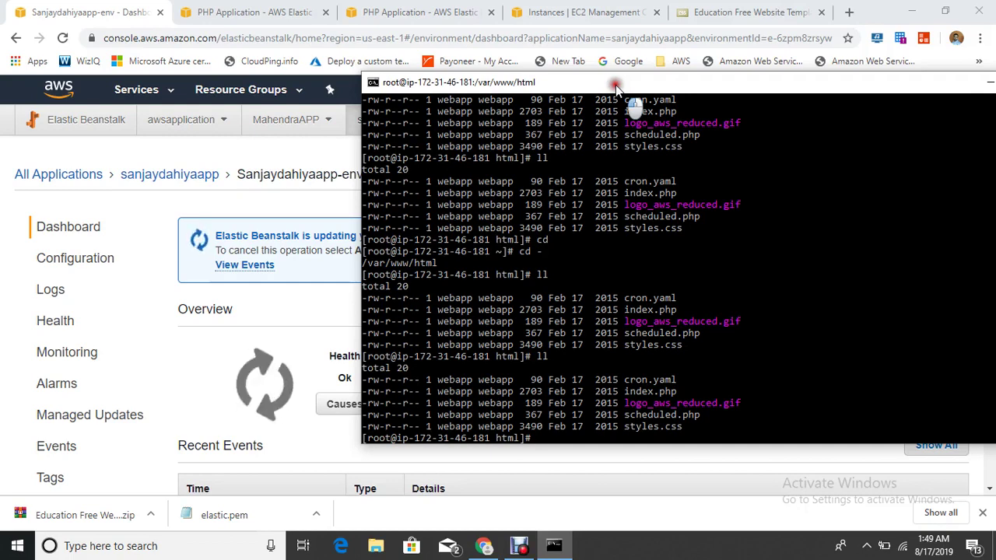
{"action": "type", "text": "ll"}
{"action": "key", "text": "Return"}
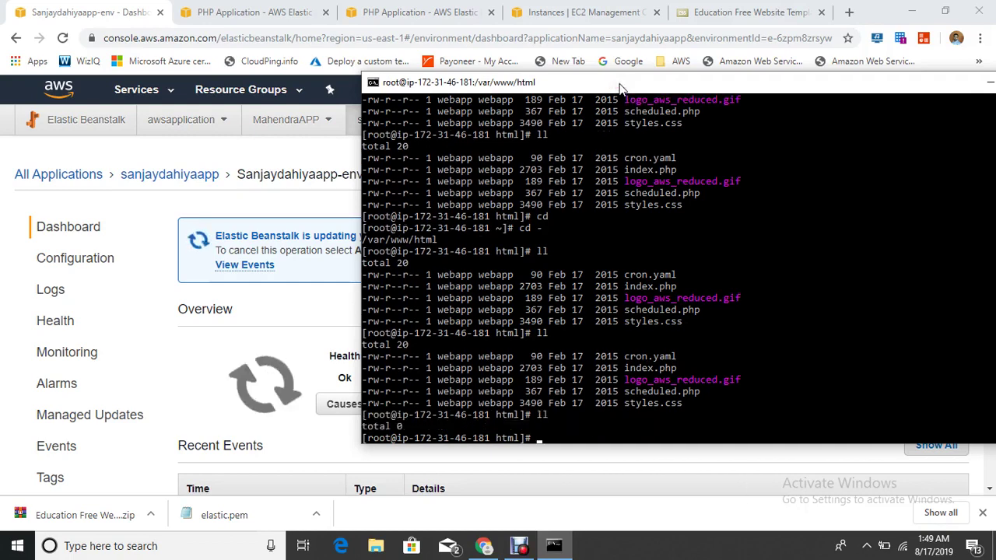
{"action": "type", "text": "l"}
{"action": "type", "text": "l"}
{"action": "key", "text": "Return"}
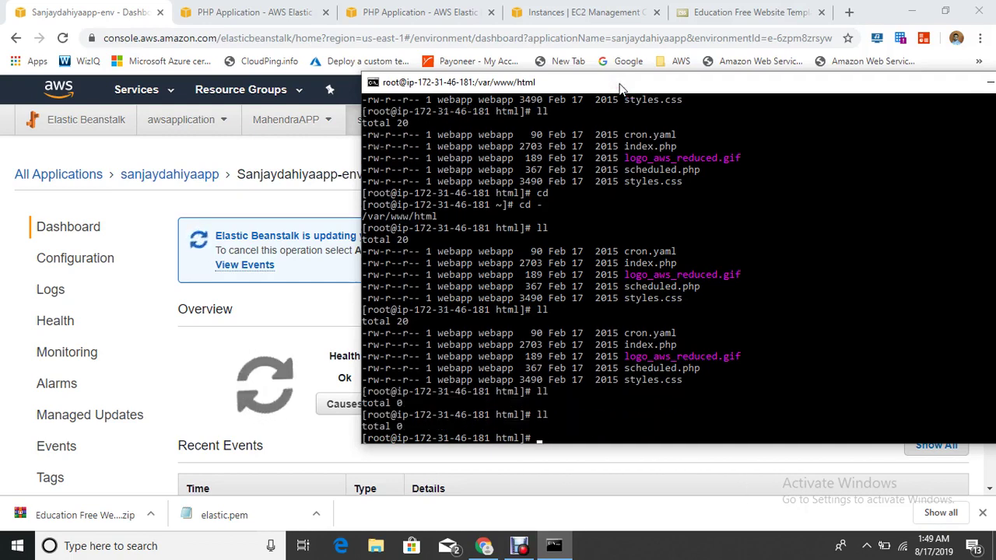
Reload the web root with cd and cd -, and list it repeatedly with ll to check which directories were deployed
{"action": "type", "text": "cd"}
{"action": "key", "text": "Return"}
{"action": "type", "text": "cd -"}
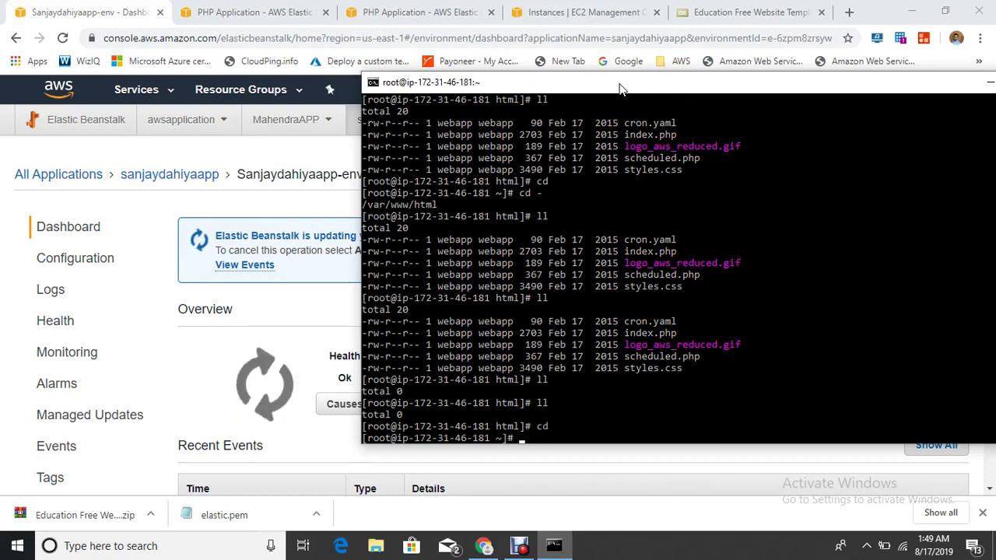
{"action": "key", "text": "Return"}
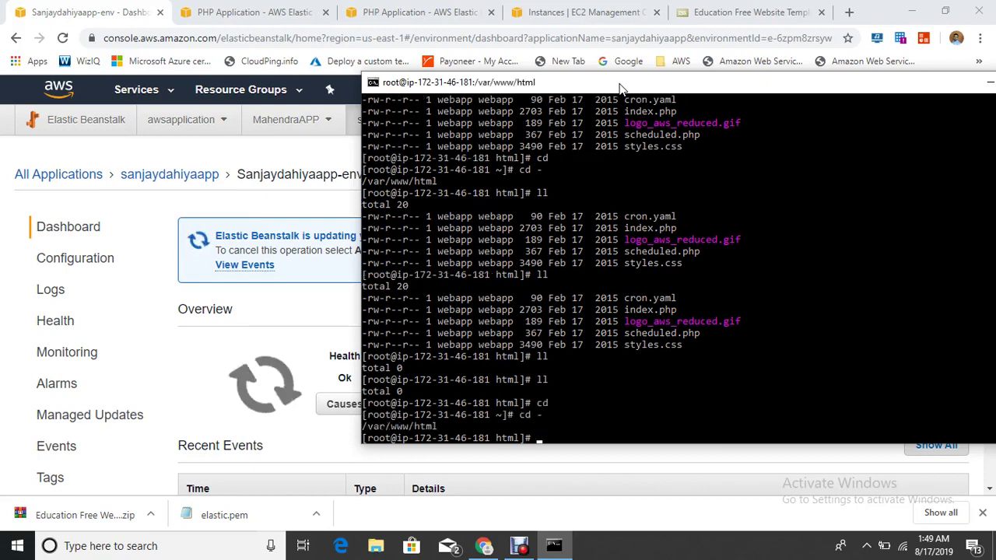
{"action": "type", "text": "ll"}
{"action": "key", "text": "Return"}
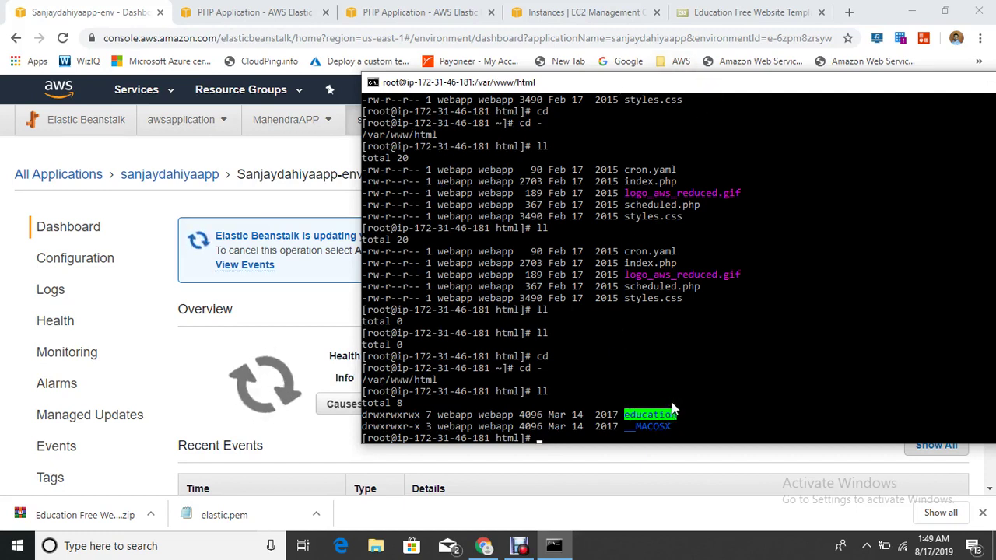
{"action": "type", "text": "ll"}
{"action": "key", "text": "Return"}
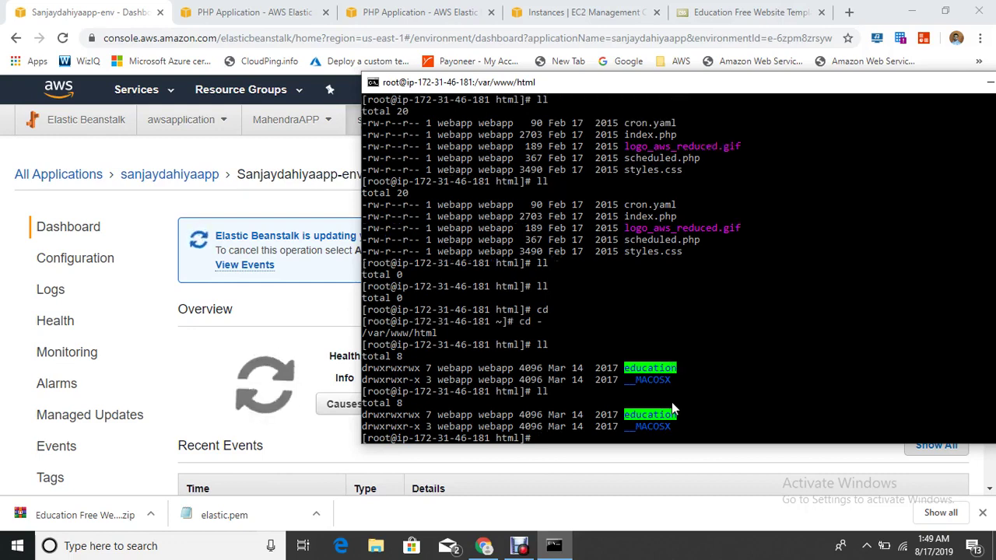
{"action": "type", "text": "ll"}
{"action": "key", "text": "Return"}
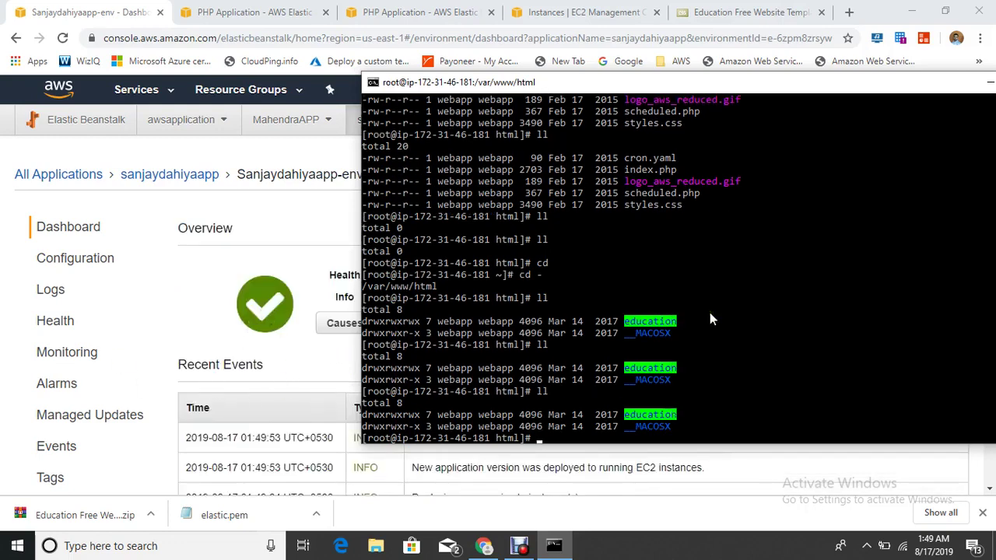
{"action": "type", "text": "ll"}
{"action": "key", "text": "Return"}
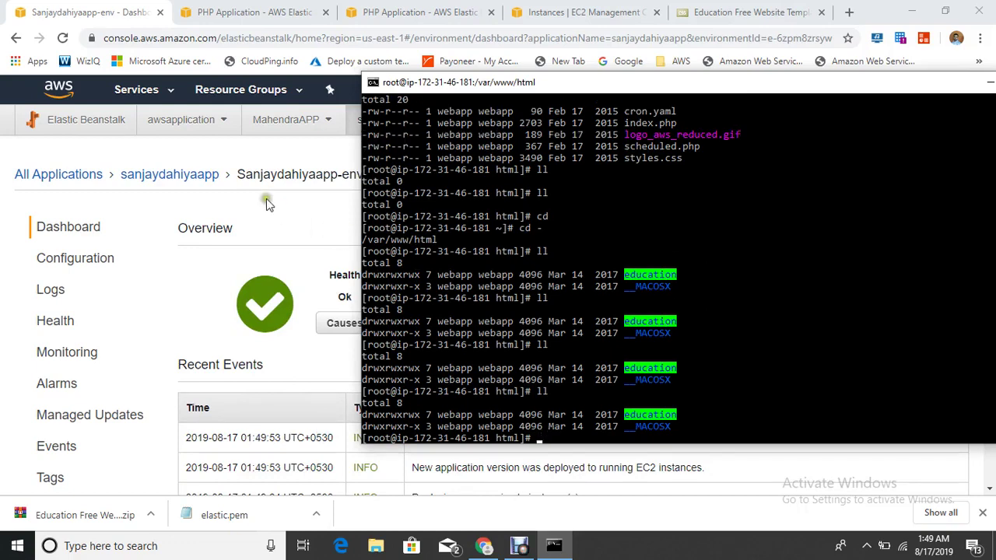
Open the environment's URL from the dashboard to check the deployed site, and return to the dashboard
{"action": "left_click", "coordinate": [289, 161]}
{"action": "left_click", "coordinate": [603, 174]}
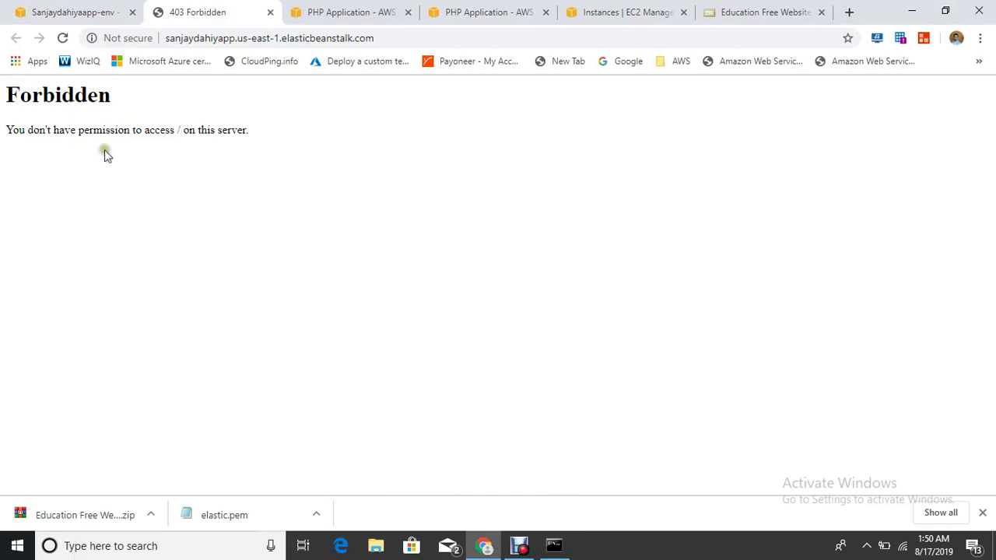
{"action": "left_click", "coordinate": [60, 11]}
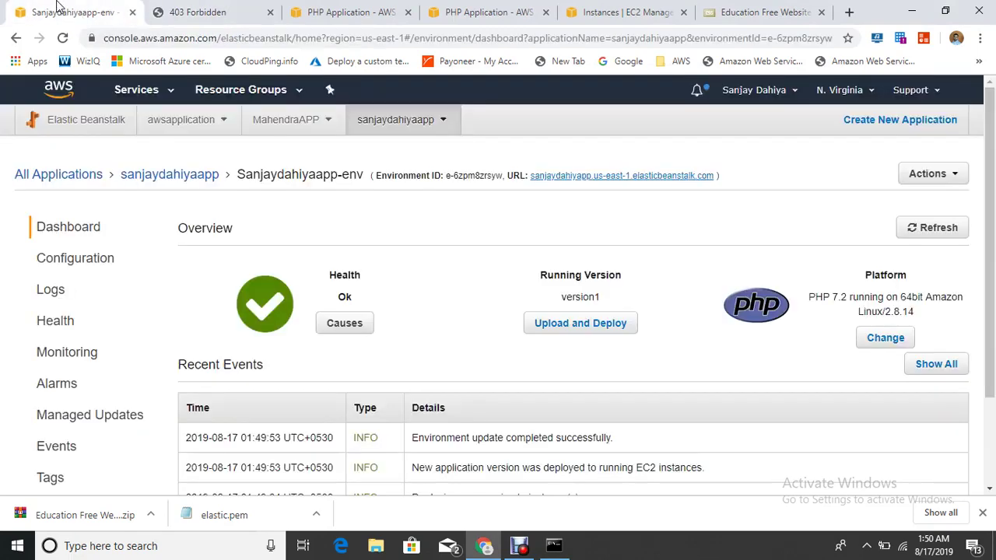
Switch to the SSH terminal session and highlight the education directory in the latest listing
{"action": "left_click", "coordinate": [554, 546]}
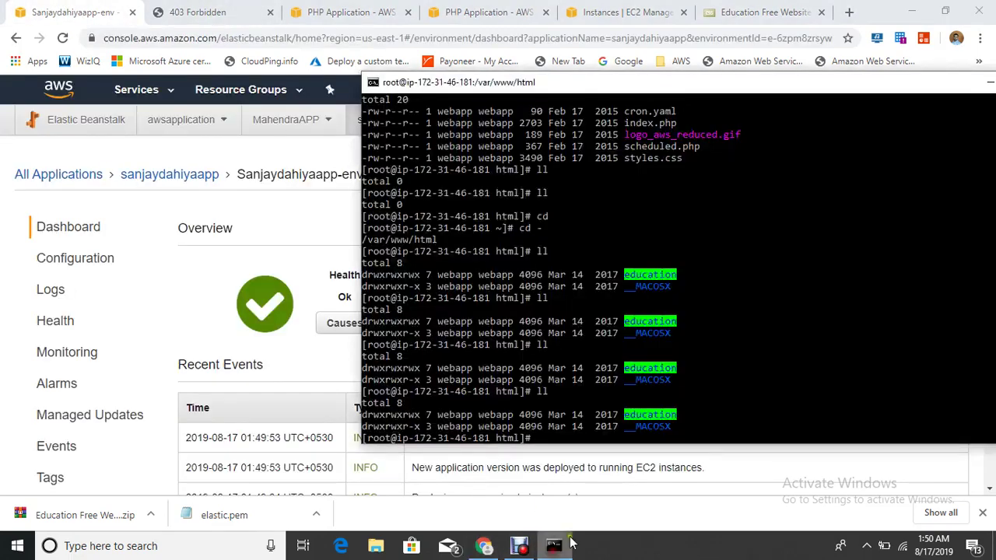
{"action": "left_click_drag", "start_coordinate": [623, 418], "coordinate": [666, 421]}
{"action": "left_click", "coordinate": [699, 429]}
{"action": "right_click", "coordinate": [673, 422]}
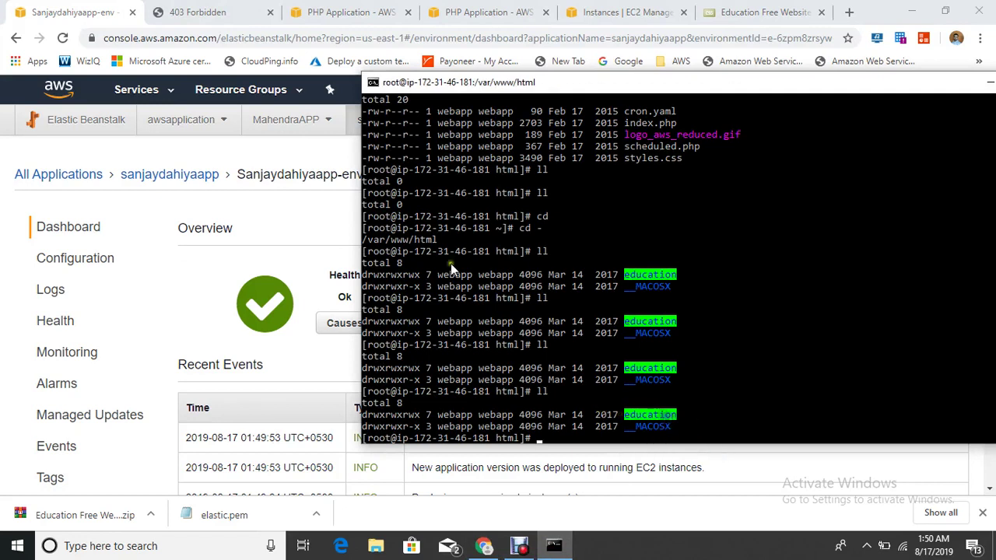
Load the website template in the browser by appending /education to the environment's URL
{"action": "left_click", "coordinate": [198, 12]}
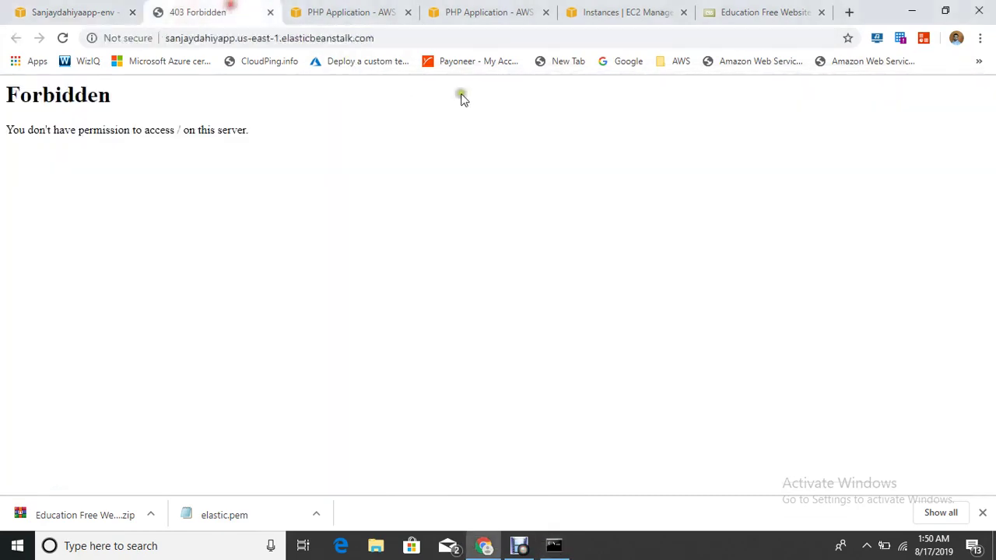
{"action": "left_click", "coordinate": [406, 37]}
{"action": "left_click", "coordinate": [405, 37]}
{"action": "type", "text": "/"}
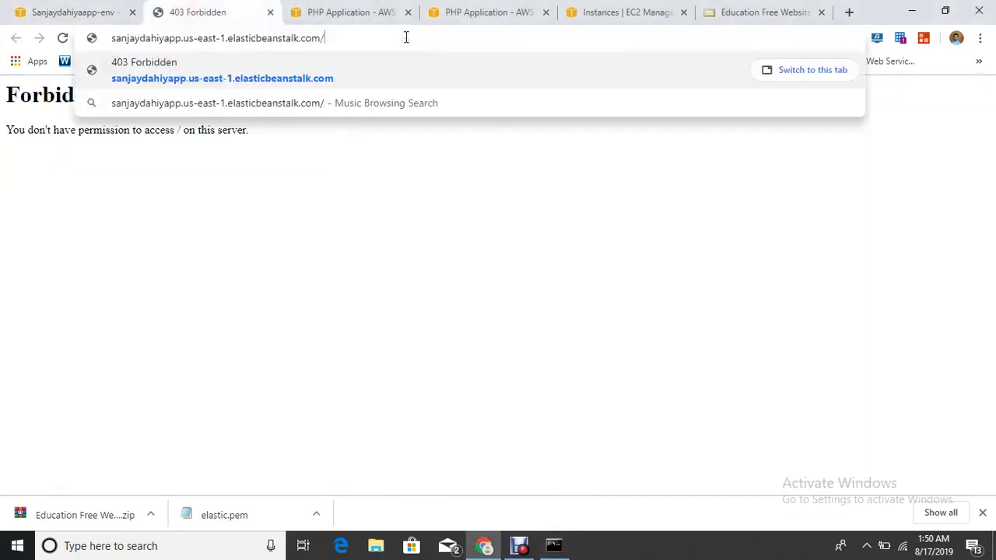
{"action": "type", "text": "education"}
{"action": "key", "text": "Return"}
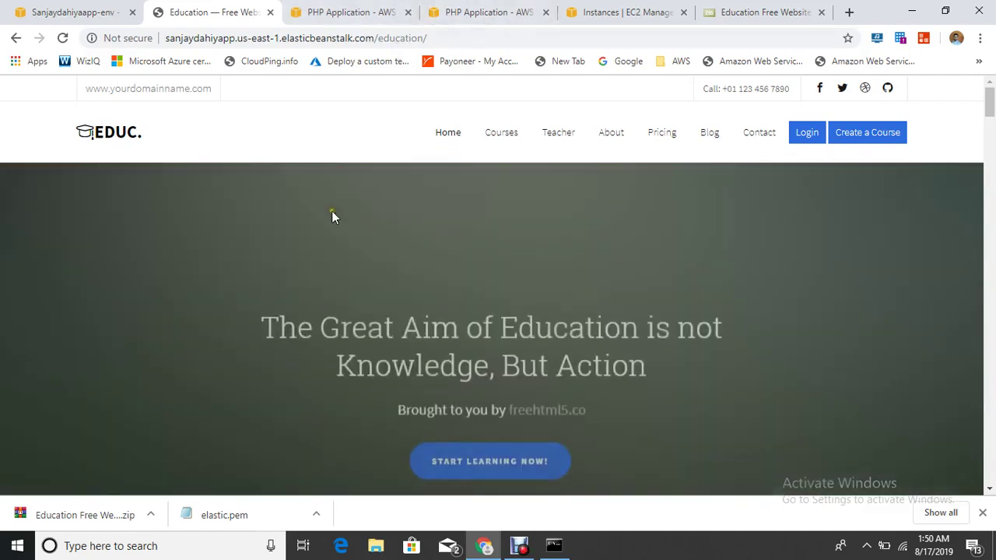
Open the environment's root URL again from the dashboard to check it without the subfolder, and return to the console
{"action": "left_click", "coordinate": [62, 12]}
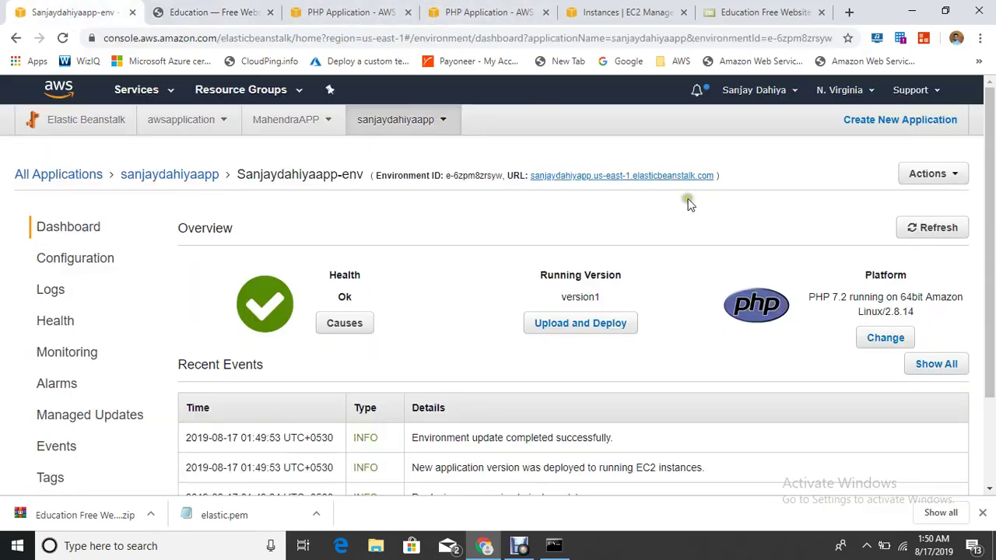
{"action": "left_click", "coordinate": [633, 182]}
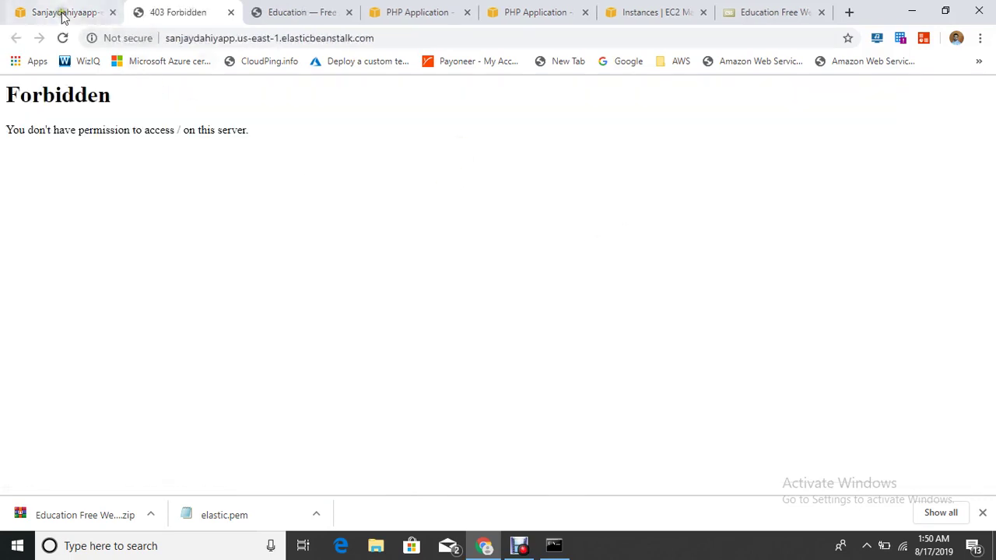
{"action": "left_click", "coordinate": [62, 13]}
Go up through the application's page to All Applications and reopen the PHP environment's dashboard
{"action": "left_click", "coordinate": [182, 176]}
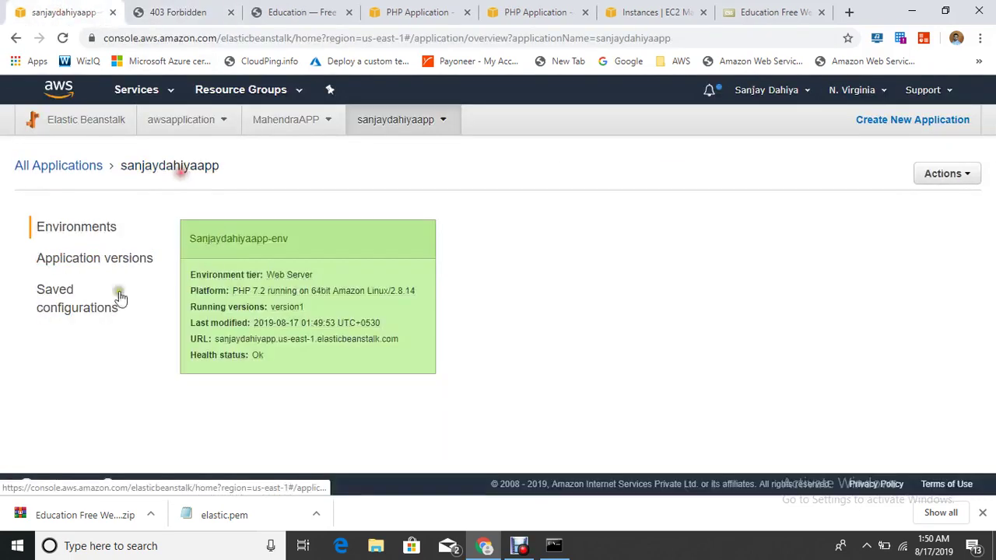
{"action": "left_click", "coordinate": [92, 175]}
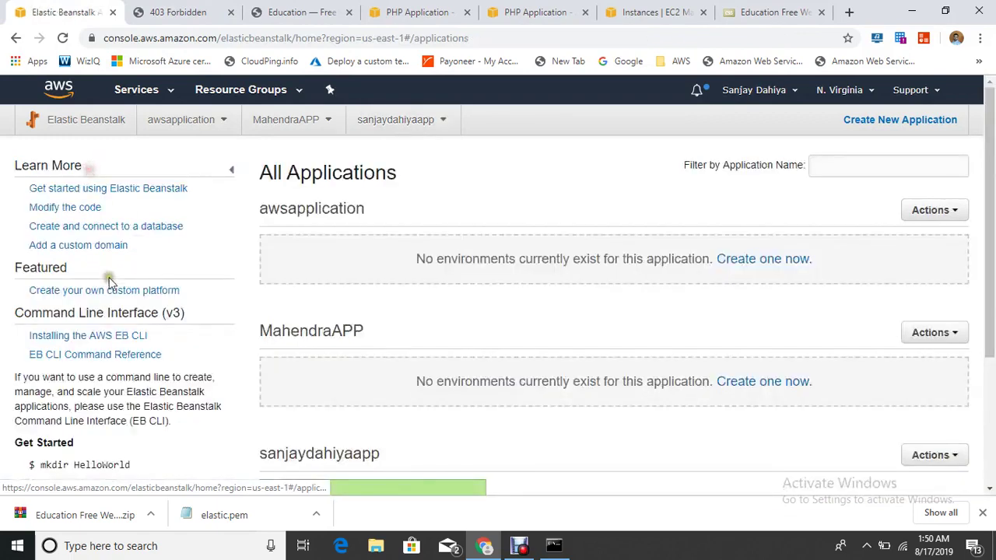
{"action": "scroll", "coordinate": [525, 430], "scroll_direction": "down", "scroll_amount": 3}
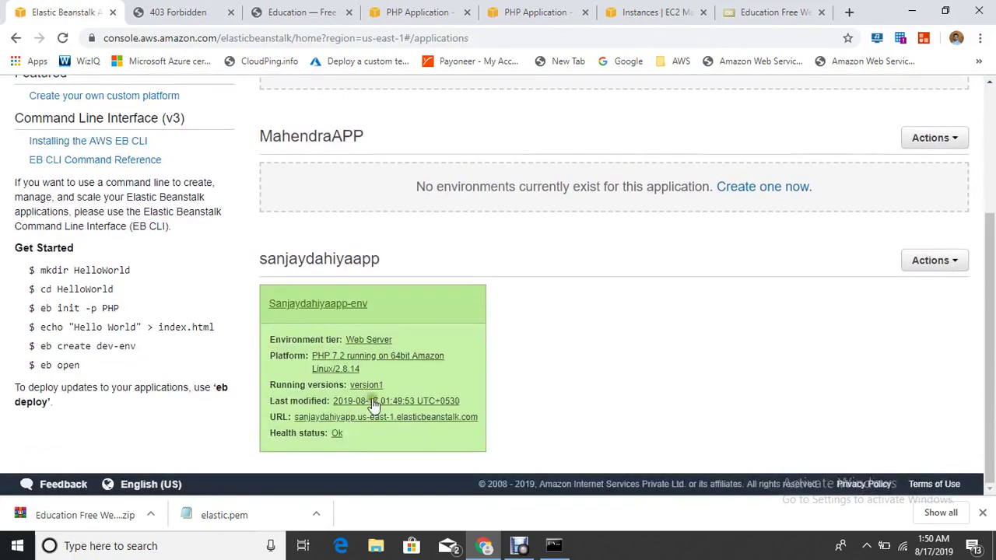
{"action": "left_click", "coordinate": [335, 313]}
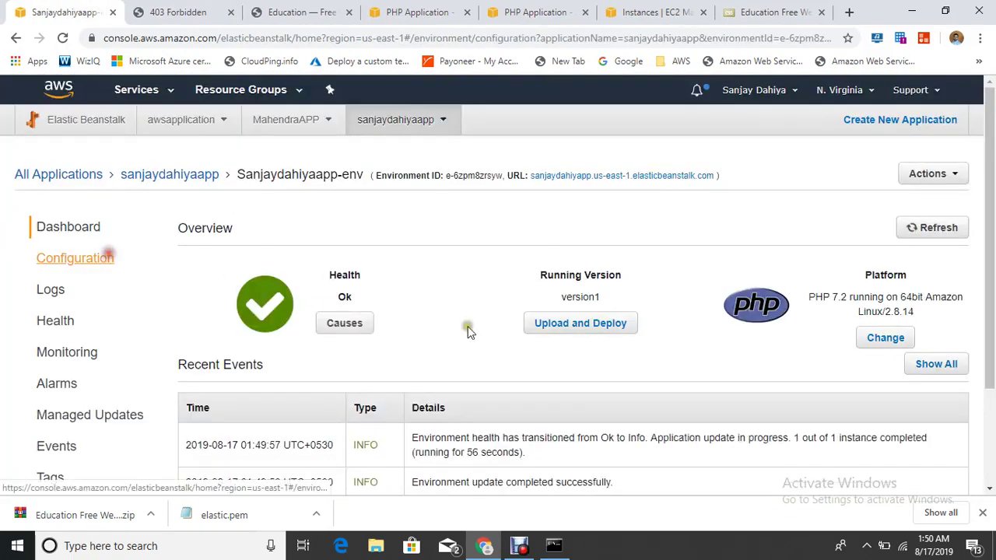
Set the document root in the software container options of the environment's configuration and apply the change
{"action": "left_click", "coordinate": [105, 258]}
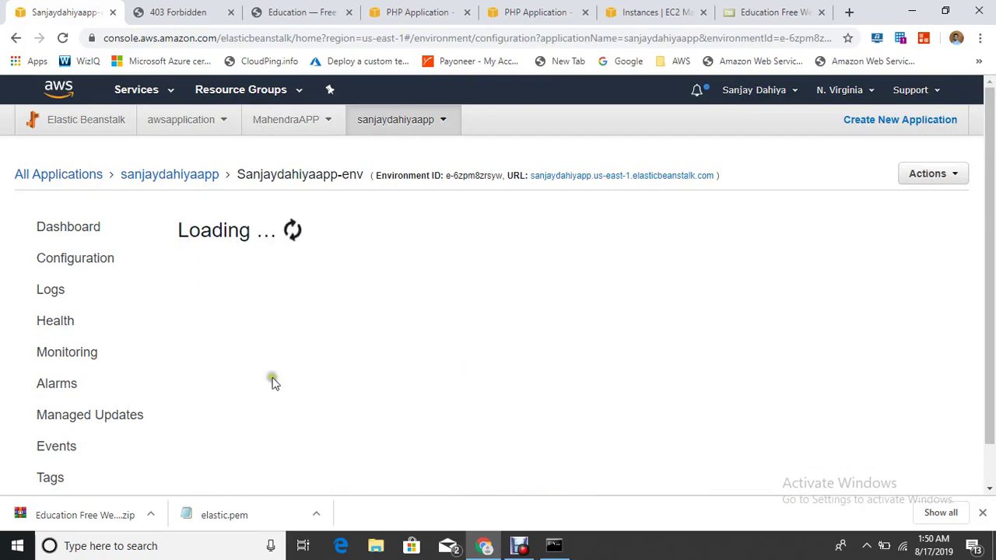
{"action": "scroll", "coordinate": [291, 321], "scroll_direction": "down", "scroll_amount": 2}
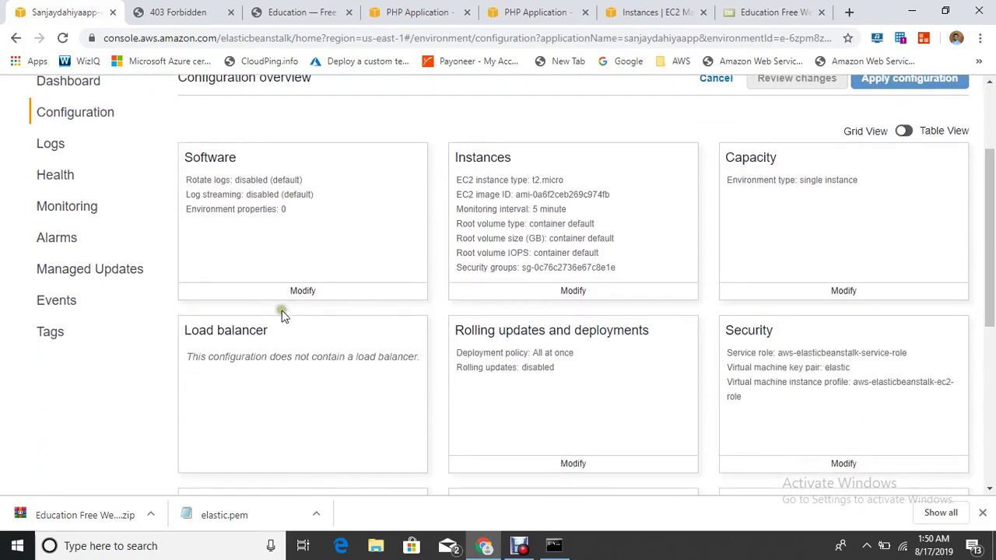
{"action": "left_click", "coordinate": [303, 293]}
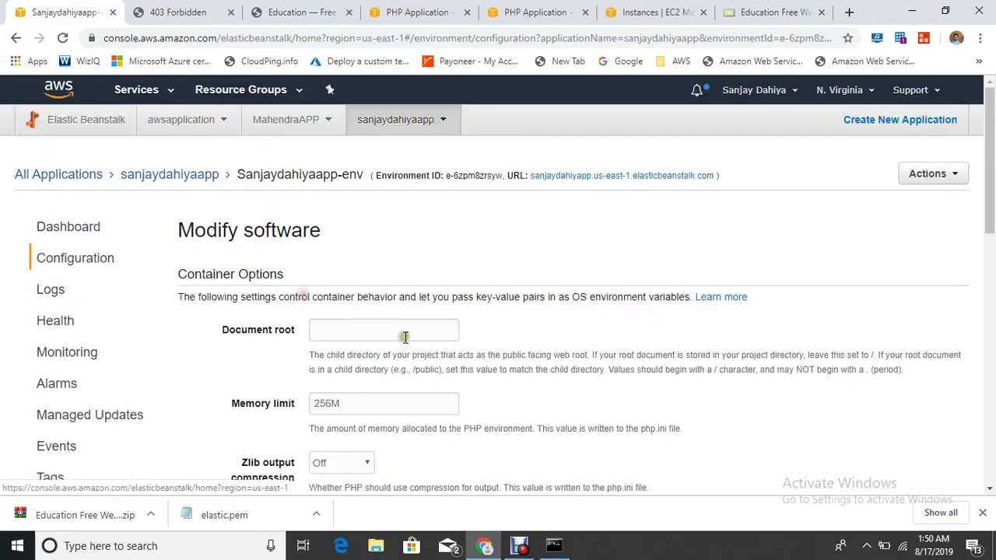
{"action": "left_click", "coordinate": [362, 333]}
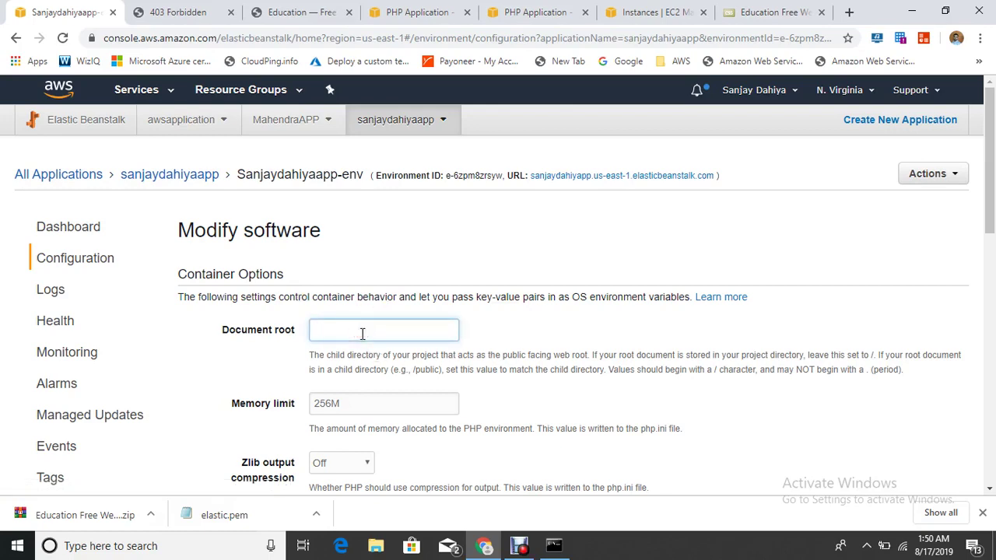
{"action": "scroll", "coordinate": [505, 378], "scroll_direction": "down", "scroll_amount": 15}
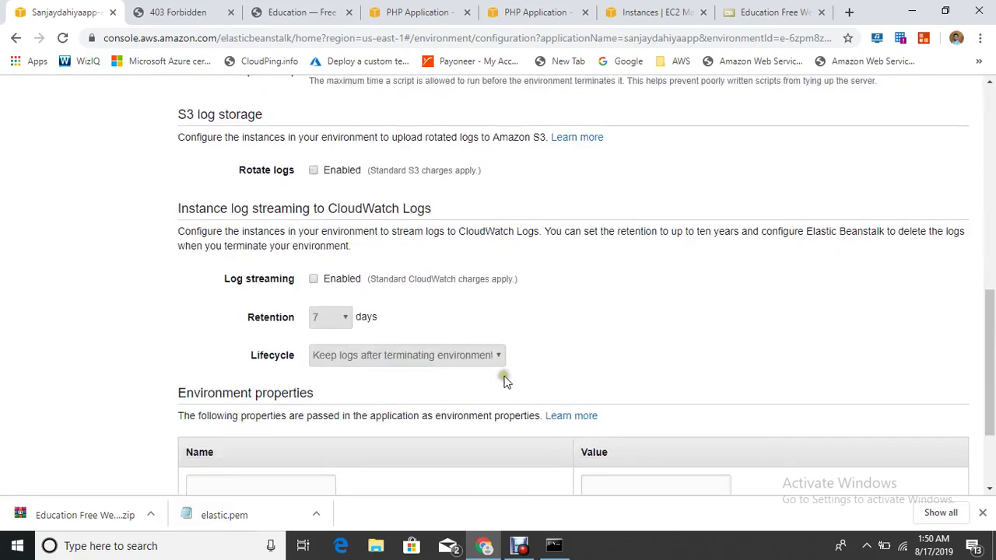
{"action": "left_click", "coordinate": [933, 433]}
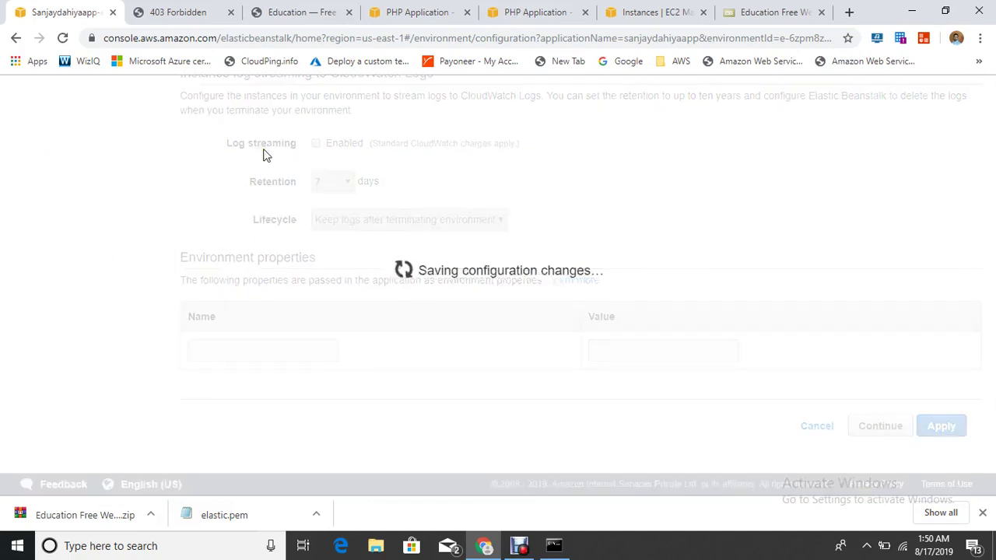
Examine the environment's overview and recent events to follow the progress of the configuration update
{"action": "scroll", "coordinate": [263, 156], "scroll_direction": "down", "scroll_amount": 2}
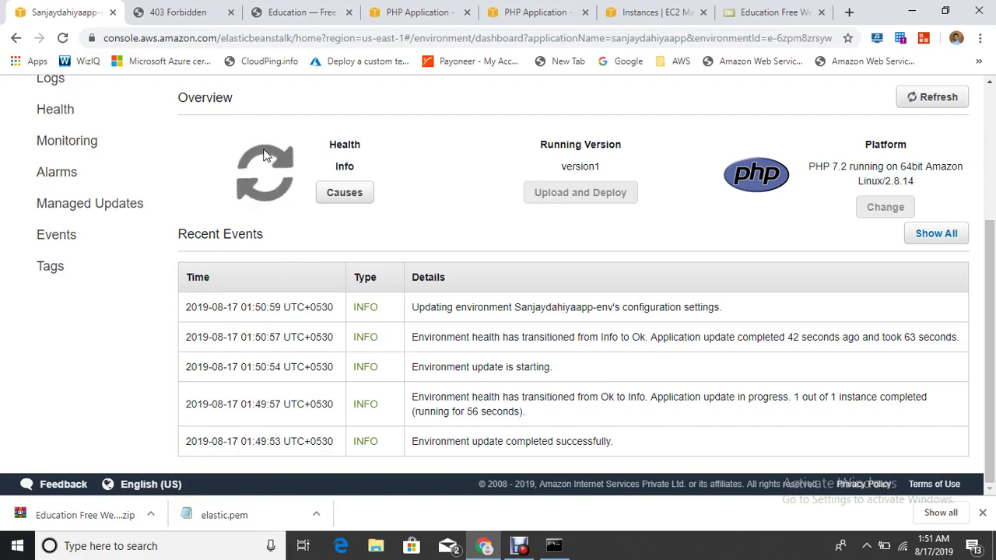
{"action": "scroll", "coordinate": [266, 150], "scroll_direction": "up", "scroll_amount": 3}
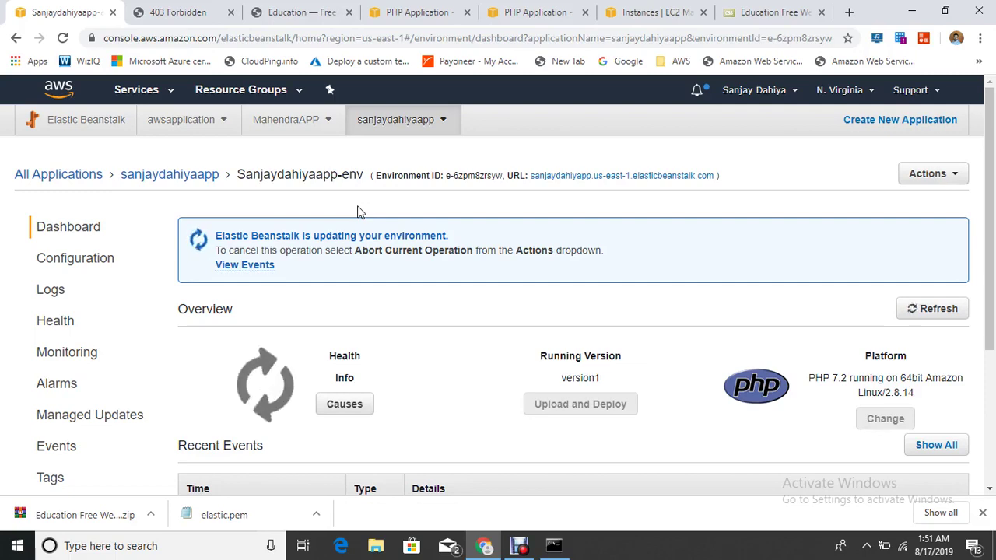
{"action": "left_click", "coordinate": [519, 546]}
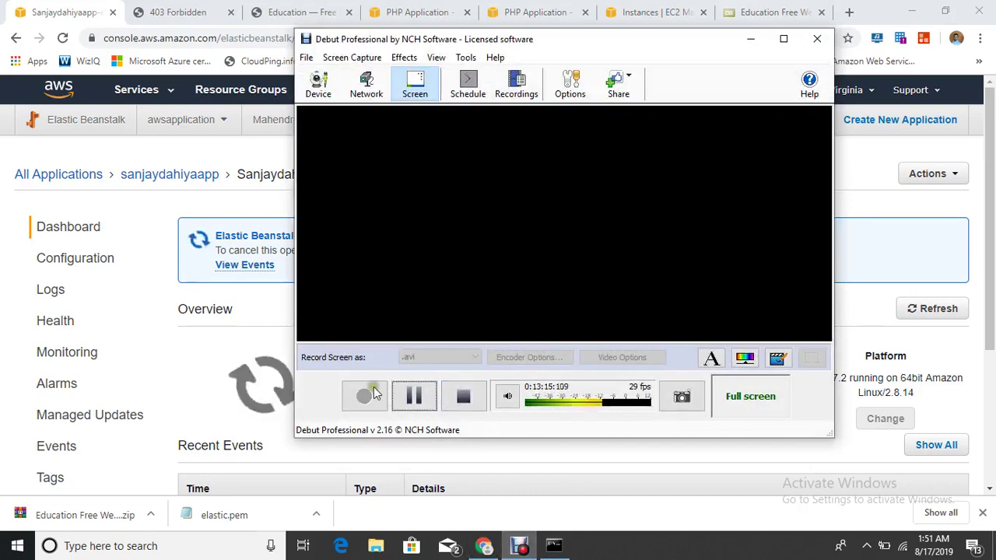
{"action": "left_click", "coordinate": [414, 397]}
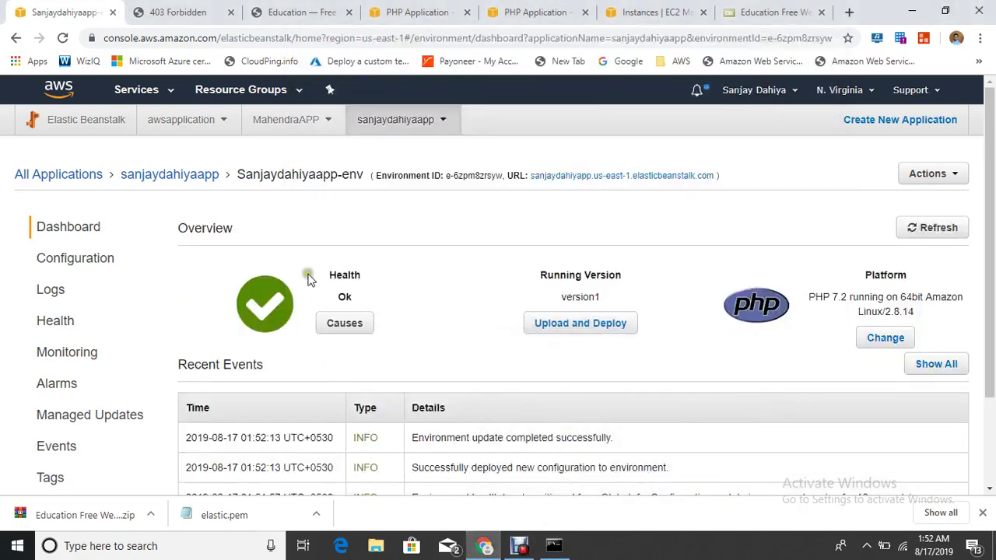
Open the environment's root URL from the dashboard and look over the served template's home page
{"action": "left_click", "coordinate": [631, 177]}
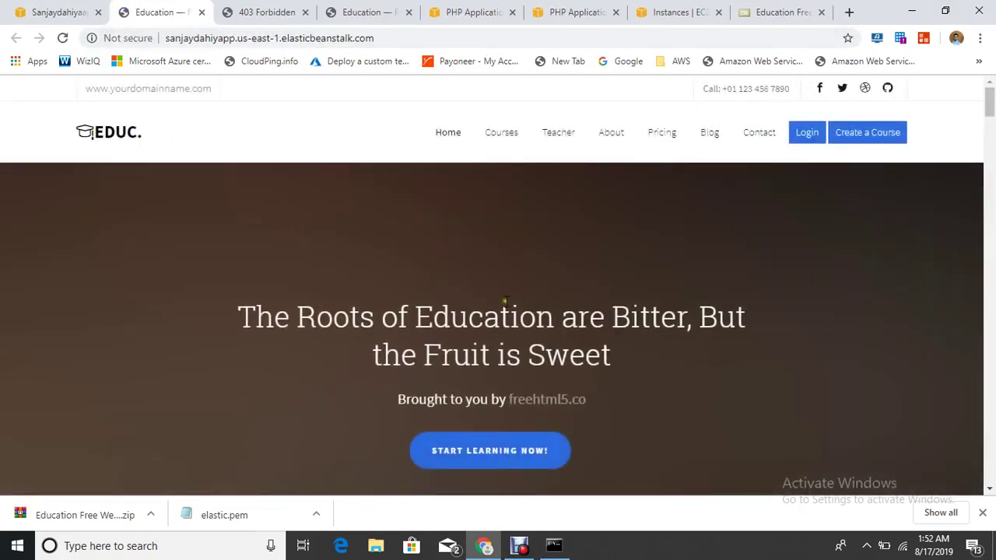
{"action": "scroll", "coordinate": [454, 218], "scroll_direction": "down", "scroll_amount": 2}
{"action": "scroll", "coordinate": [560, 202], "scroll_direction": "up", "scroll_amount": 2}
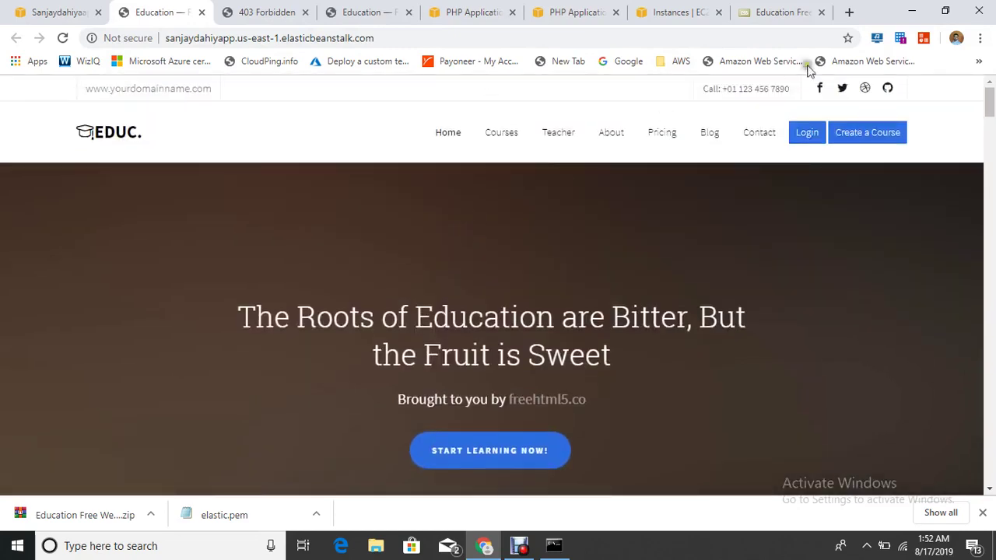
{"action": "scroll", "coordinate": [371, 320], "scroll_direction": "down", "scroll_amount": 7}
{"action": "scroll", "coordinate": [371, 319], "scroll_direction": "up", "scroll_amount": 6}
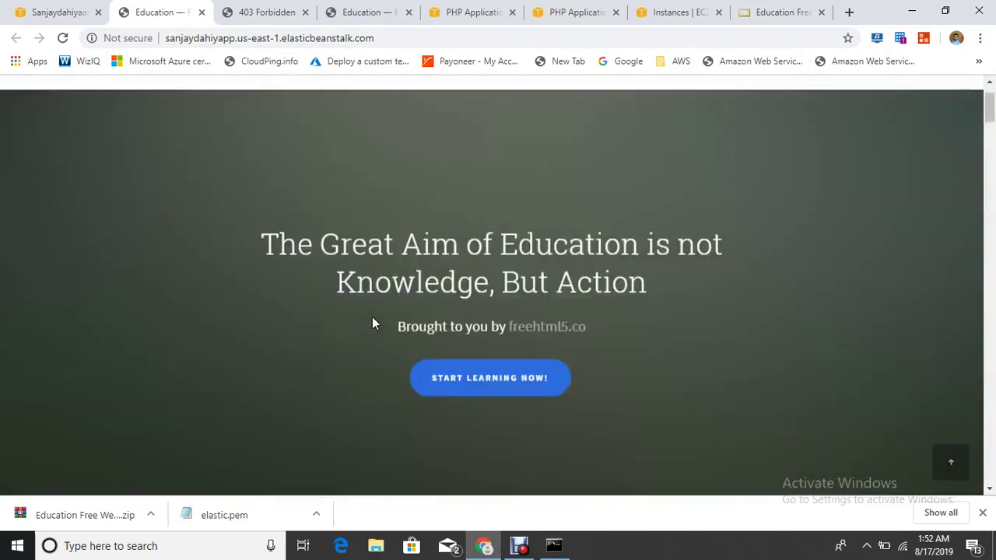
{"action": "scroll", "coordinate": [372, 317], "scroll_direction": "down", "scroll_amount": 2}
{"action": "scroll", "coordinate": [372, 322], "scroll_direction": "down", "scroll_amount": 3}
{"action": "scroll", "coordinate": [372, 318], "scroll_direction": "up", "scroll_amount": 5}
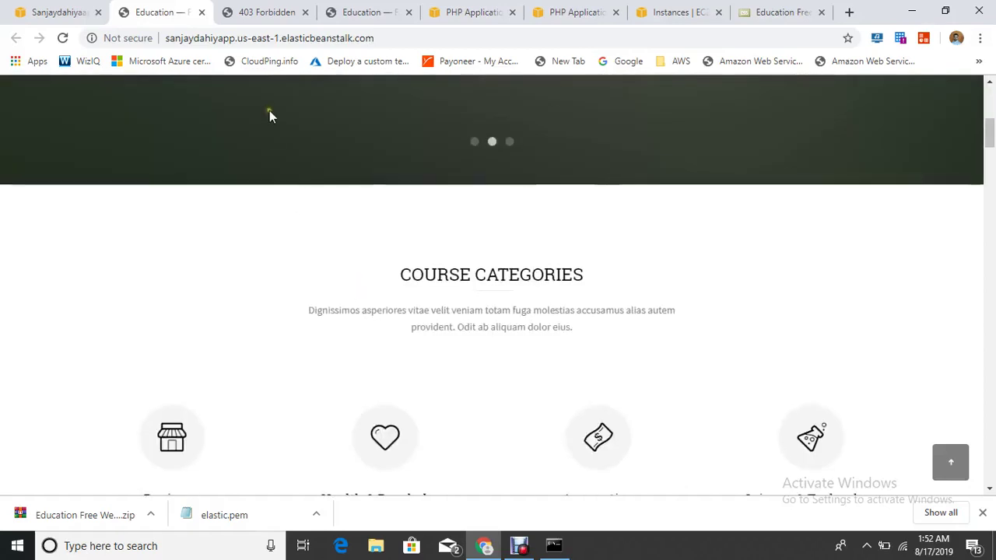
Return to the AWS console, find the Route 53 service and open the record sets of the custom domain's public hosted zone
{"action": "left_click", "coordinate": [47, 11]}
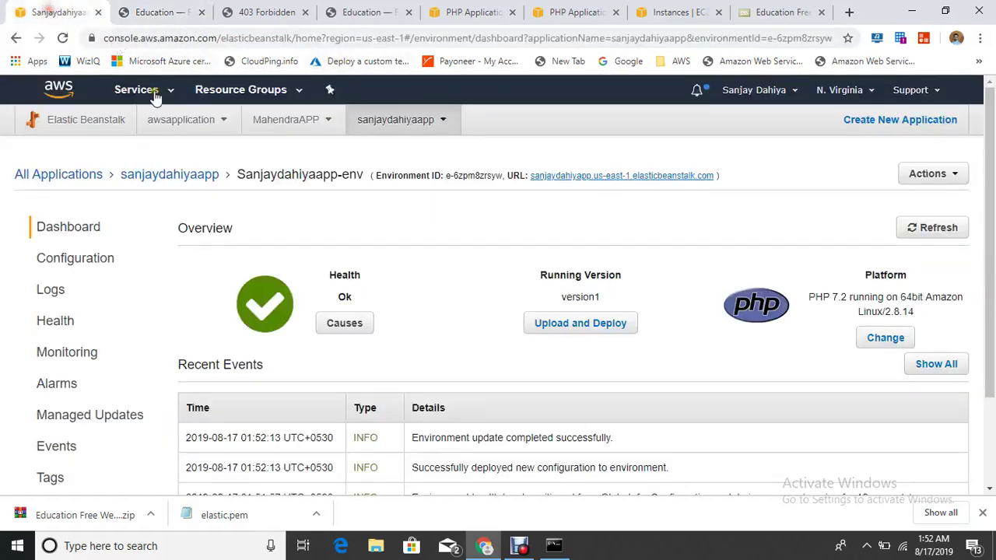
{"action": "left_click", "coordinate": [137, 90]}
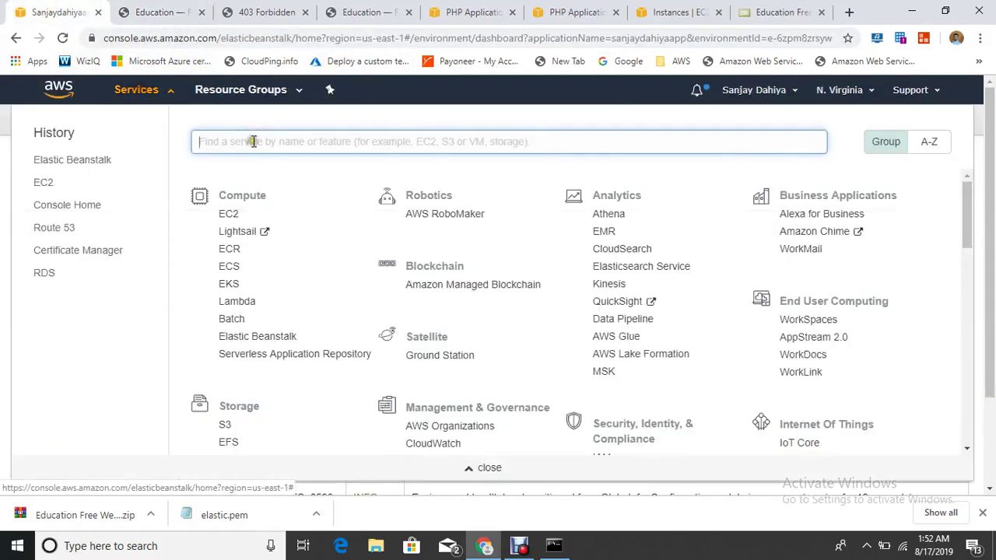
{"action": "type", "text": "route"}
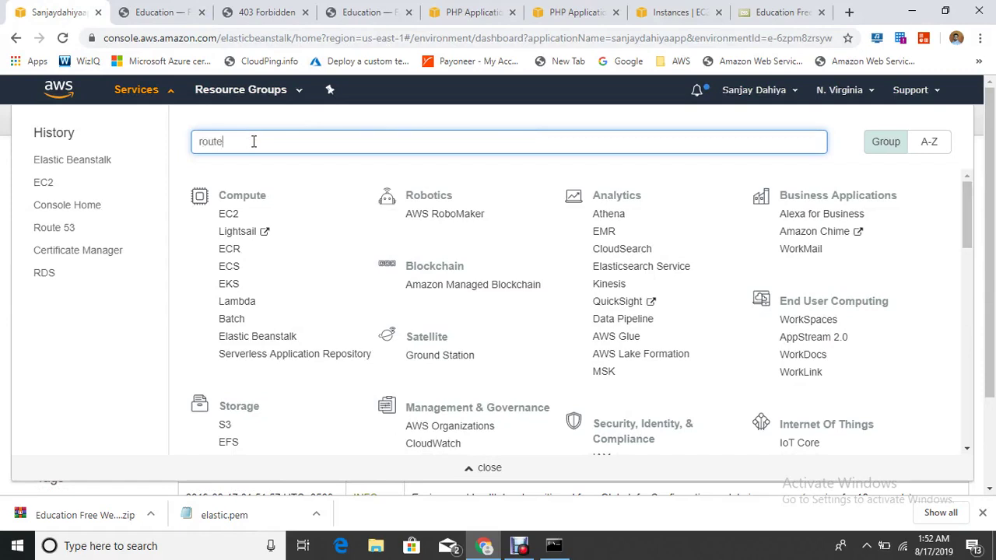
{"action": "left_click", "coordinate": [263, 165]}
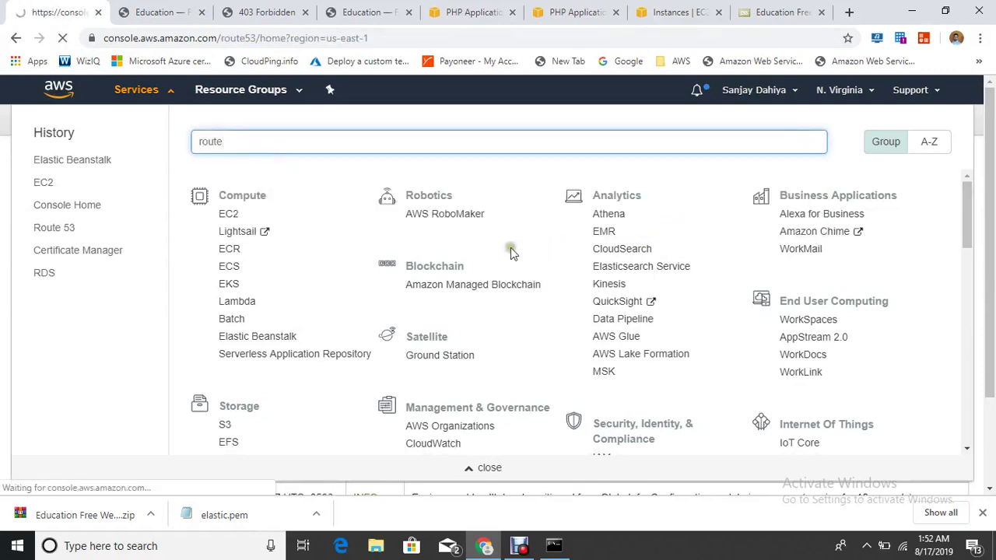
{"action": "left_click", "coordinate": [155, 11]}
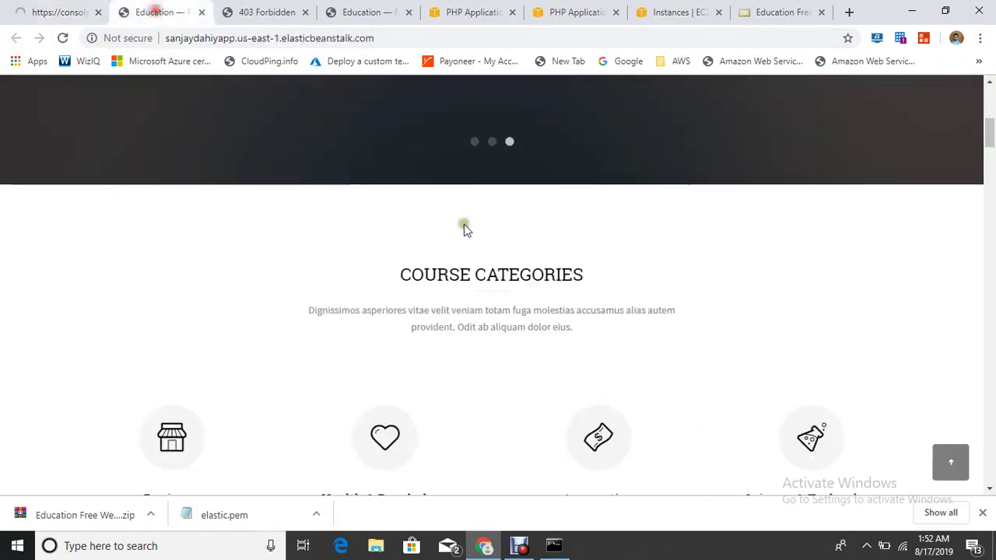
{"action": "left_click", "coordinate": [47, 10]}
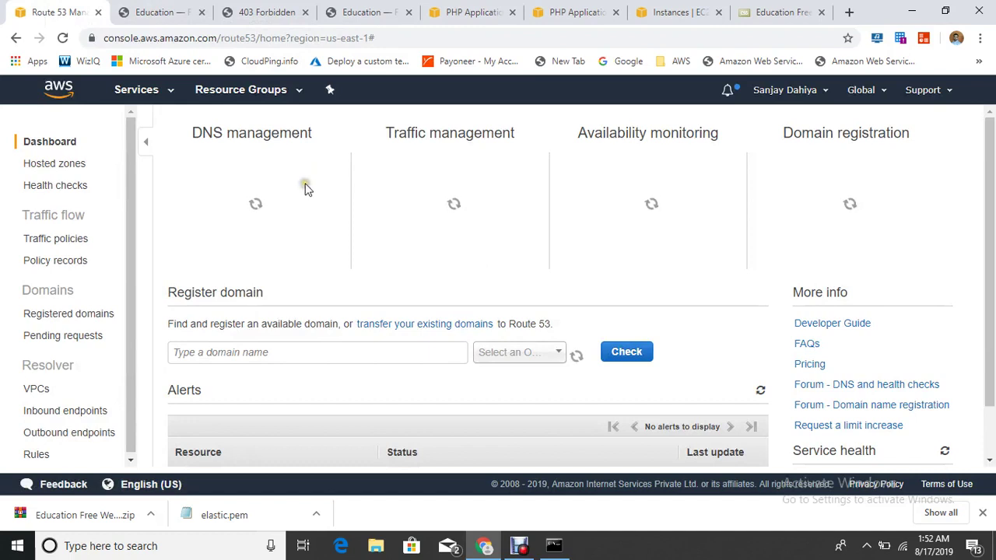
{"action": "left_click", "coordinate": [255, 221]}
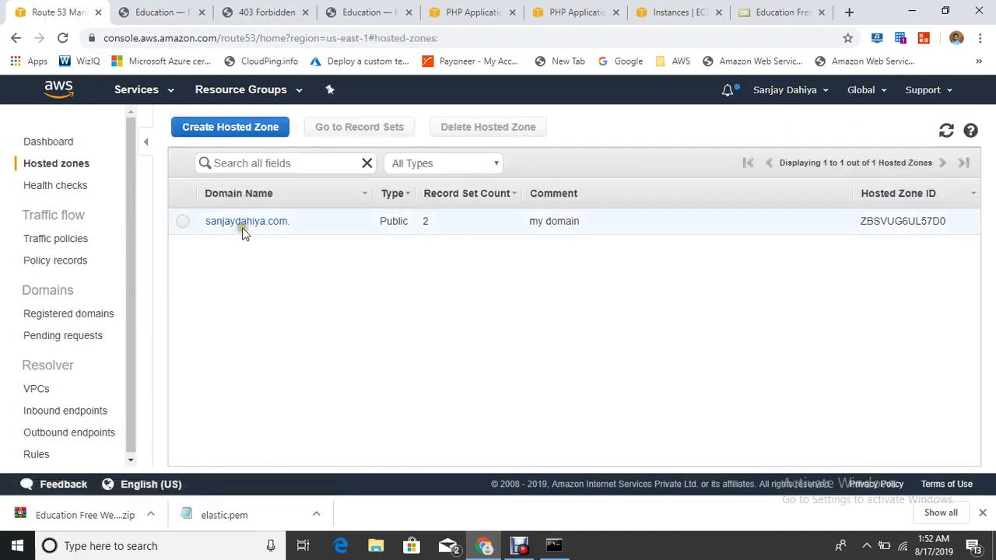
{"action": "left_click", "coordinate": [242, 225]}
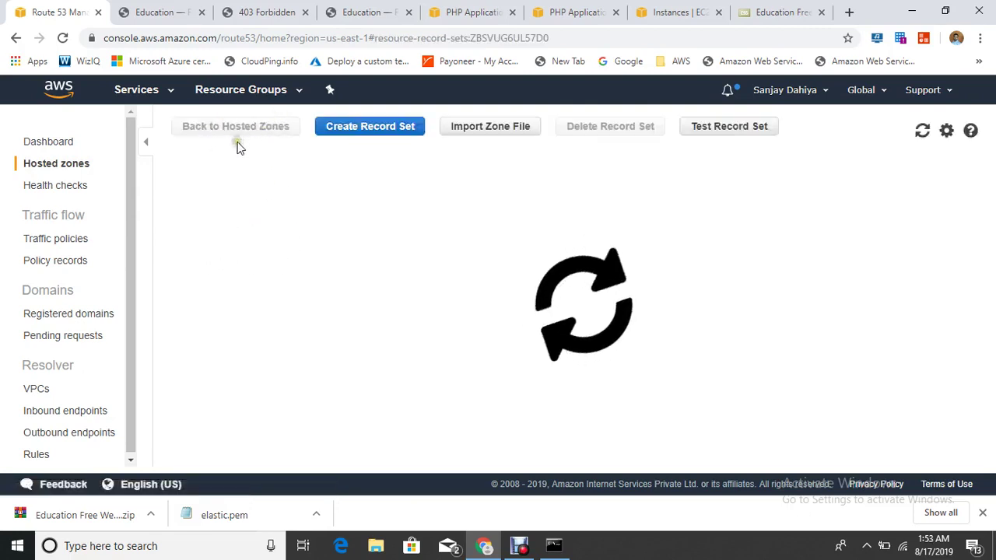
Create a www A – IPv4 alias record targeting the us-east-1 Elastic Beanstalk environment and refresh the record sets
{"action": "left_click", "coordinate": [359, 129]}
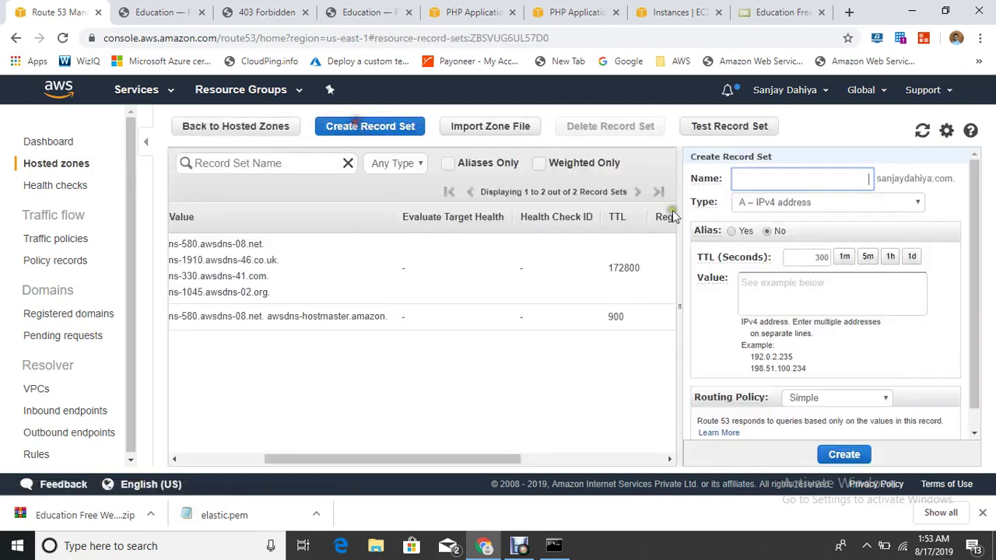
{"action": "left_click", "coordinate": [768, 179]}
{"action": "type", "text": "www"}
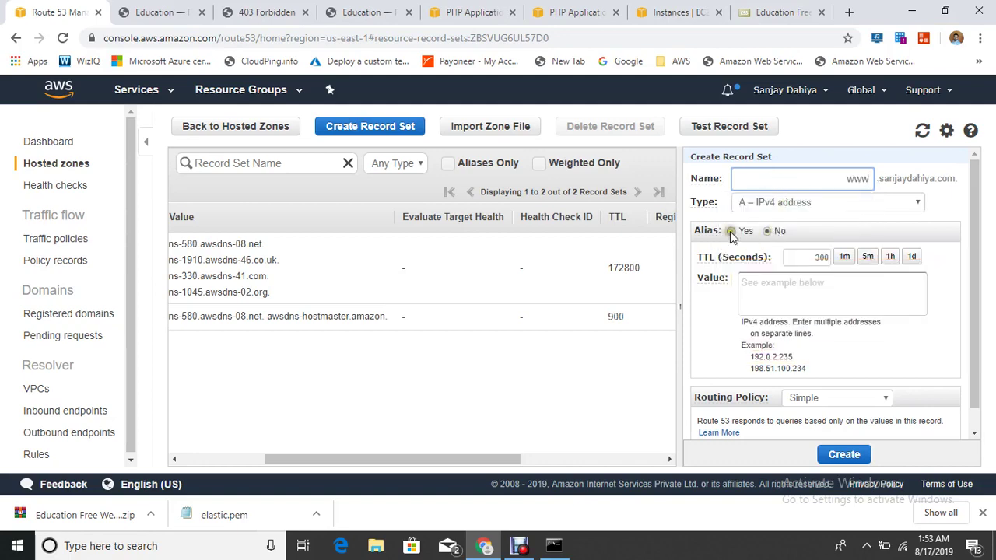
{"action": "left_click", "coordinate": [732, 231]}
{"action": "left_click", "coordinate": [846, 260]}
{"action": "scroll", "coordinate": [860, 331], "scroll_direction": "down", "scroll_amount": 1}
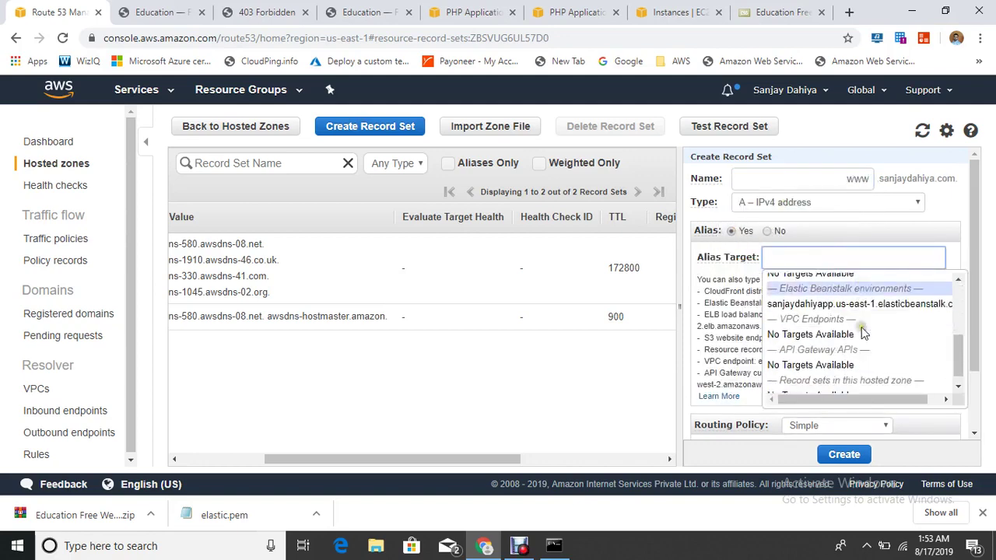
{"action": "left_click", "coordinate": [860, 304]}
{"action": "left_click", "coordinate": [855, 456]}
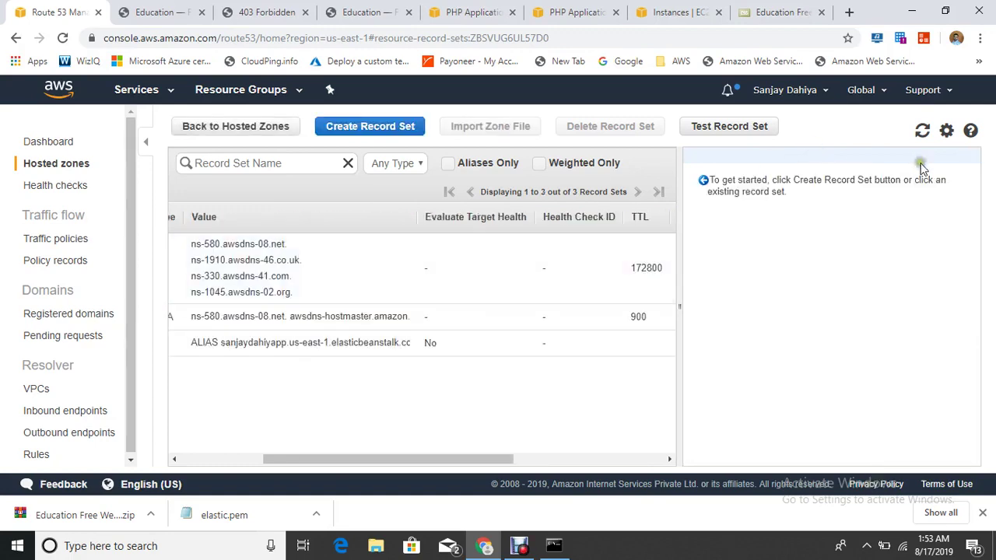
{"action": "left_click", "coordinate": [920, 133]}
Load the custom domain's www address in the website's browser tab and reload the page to test the alias
{"action": "left_click", "coordinate": [160, 11]}
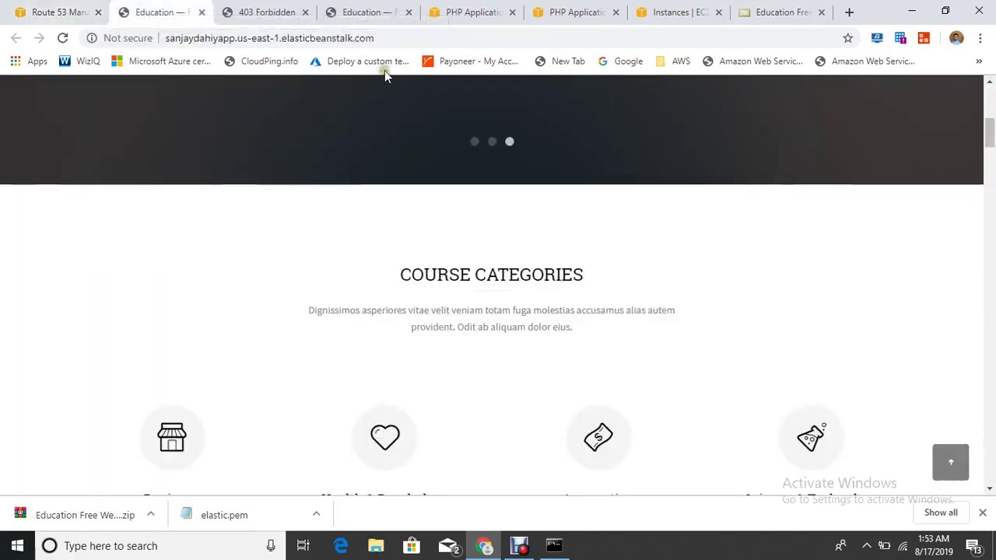
{"action": "left_click", "coordinate": [398, 37]}
{"action": "type", "text": "www"}
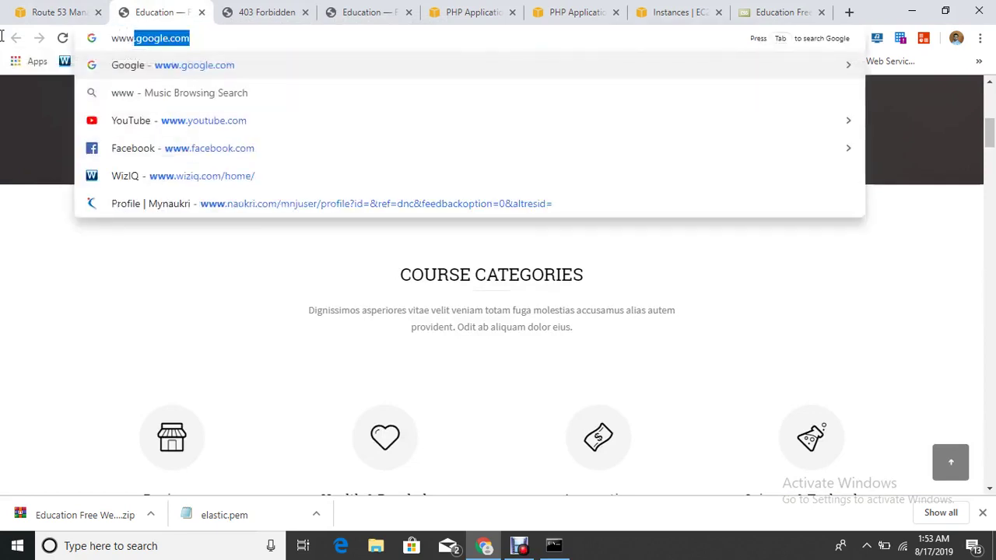
{"action": "type", "text": ".sanjayd"}
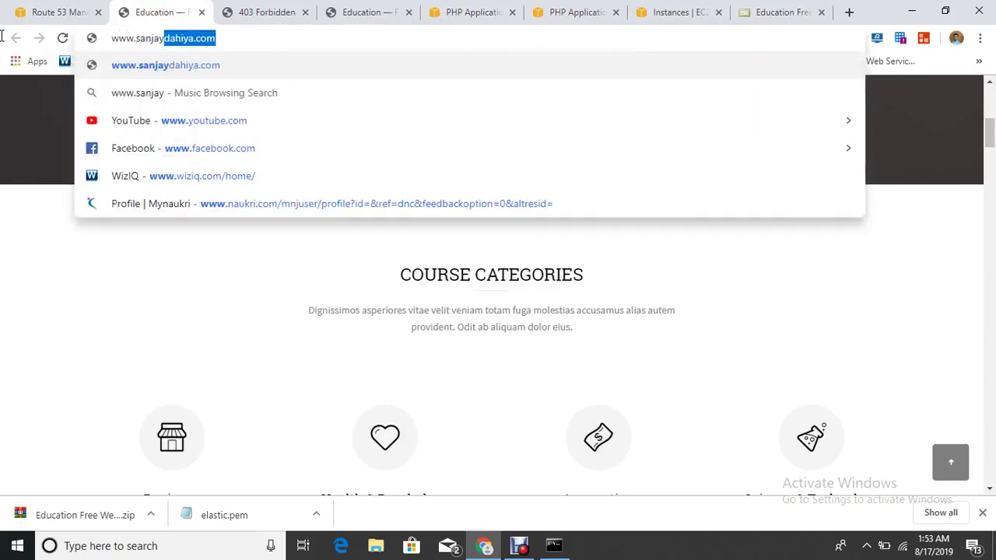
{"action": "key", "text": "Return"}
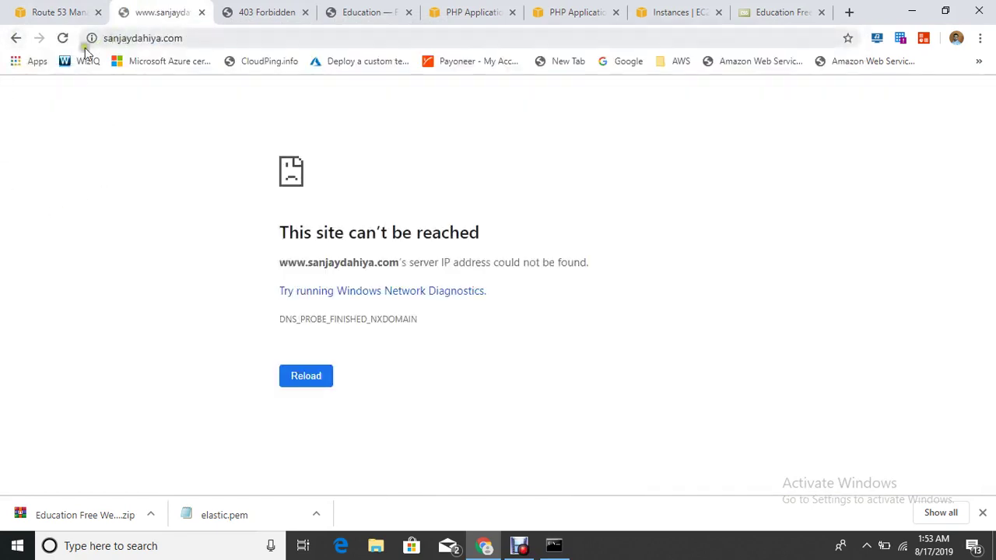
{"action": "left_click", "coordinate": [62, 38]}
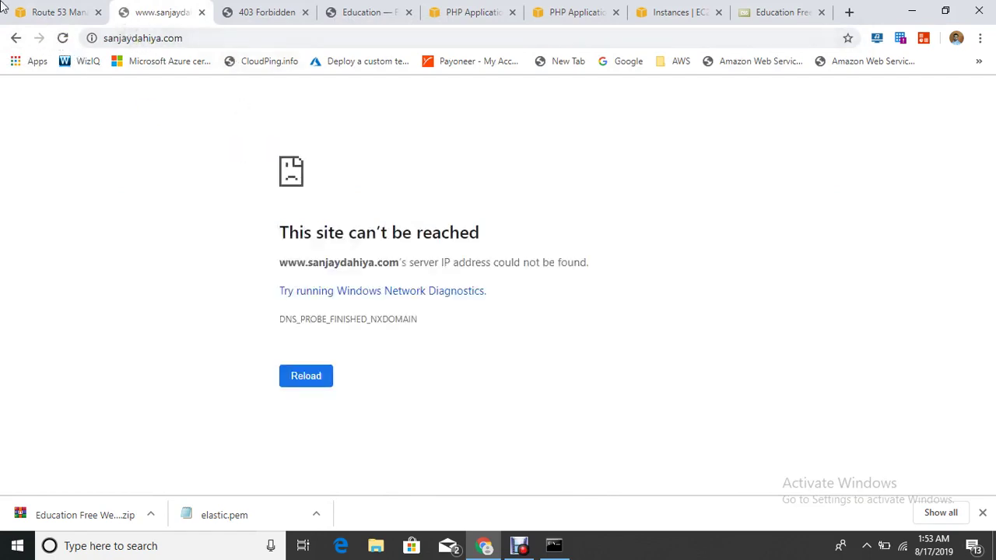
Return to the AWS console, find the Elastic Beanstalk service and open the PHP environment's dashboard
{"action": "left_click", "coordinate": [66, 8]}
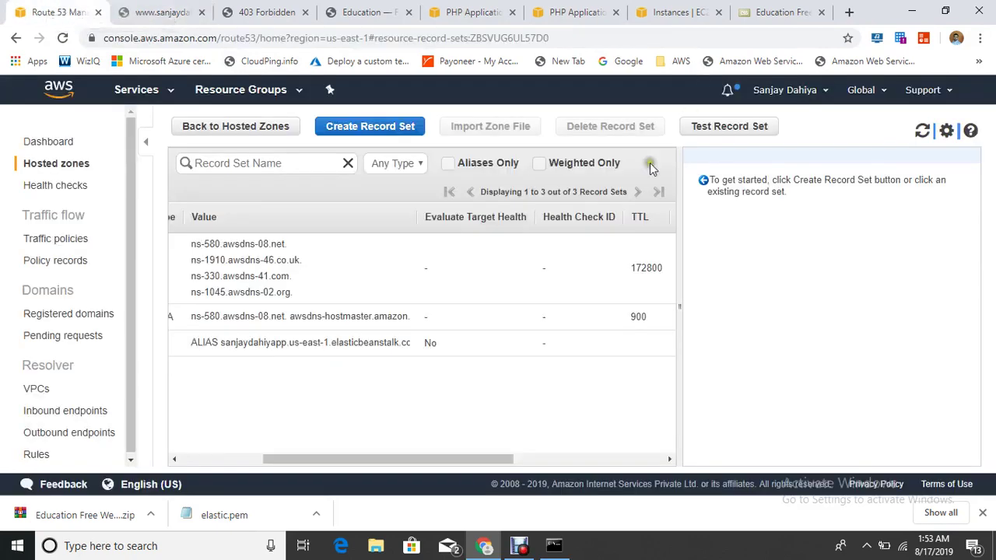
{"action": "left_click", "coordinate": [151, 91]}
{"action": "type", "text": "elast"}
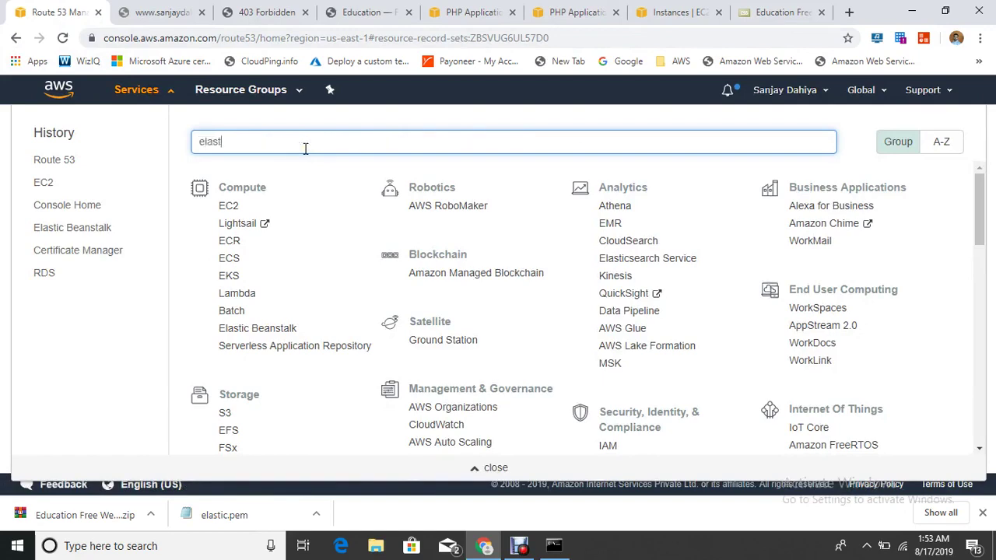
{"action": "type", "text": "ic"}
{"action": "left_click", "coordinate": [285, 212]}
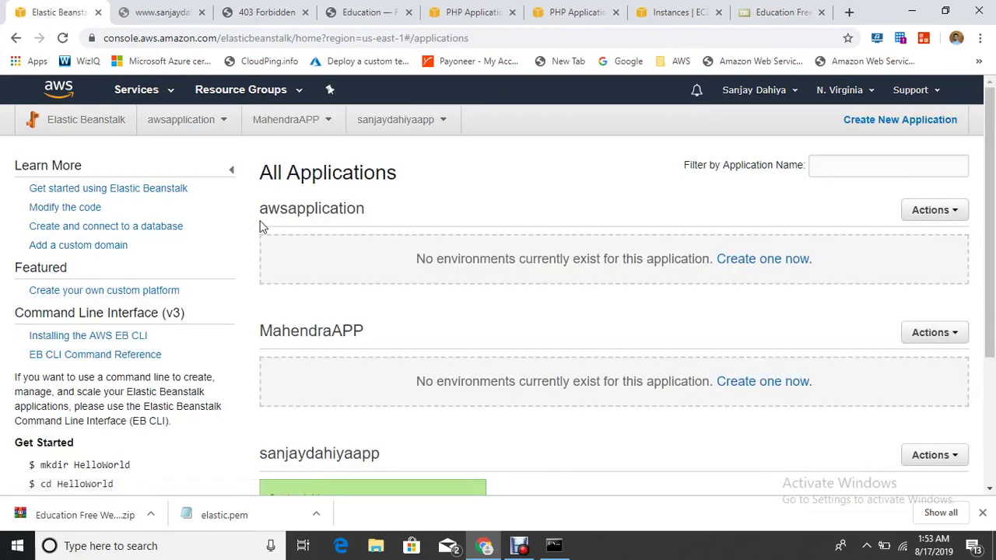
{"action": "scroll", "coordinate": [149, 343], "scroll_direction": "down", "scroll_amount": 3}
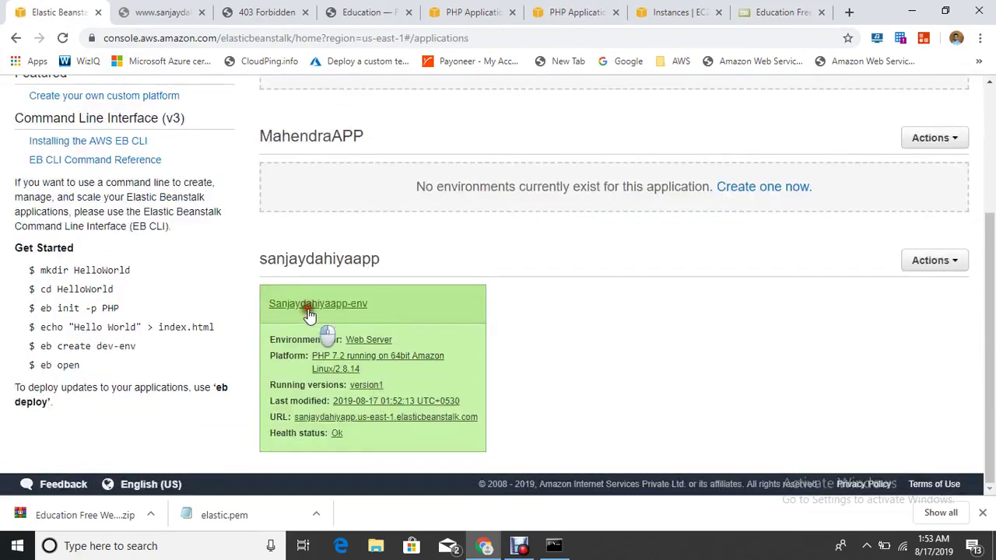
{"action": "left_click", "coordinate": [277, 364]}
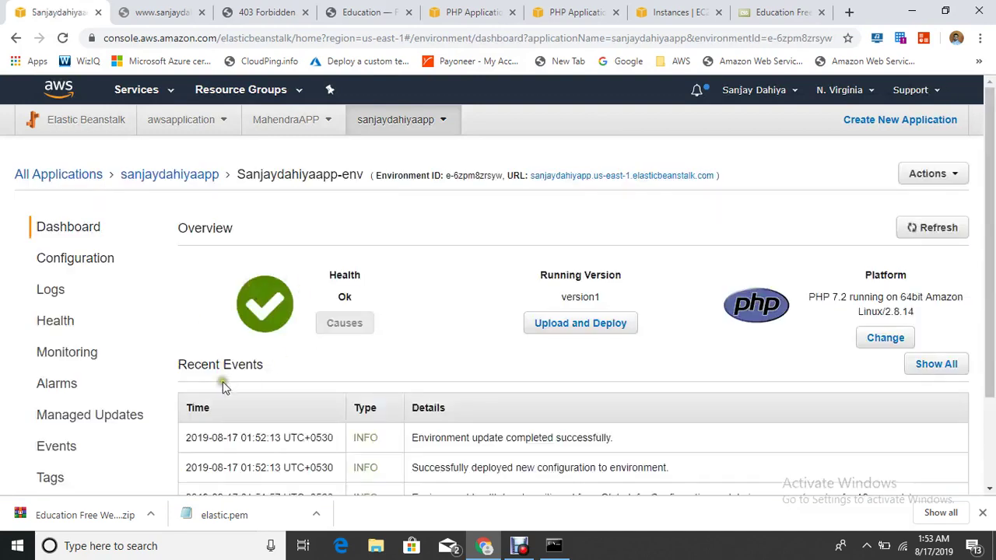
Review the instance type, monitoring, root volume and security group options in the environment's instance configuration, and cancel without changing them
{"action": "scroll", "coordinate": [57, 333], "scroll_direction": "down", "scroll_amount": 1}
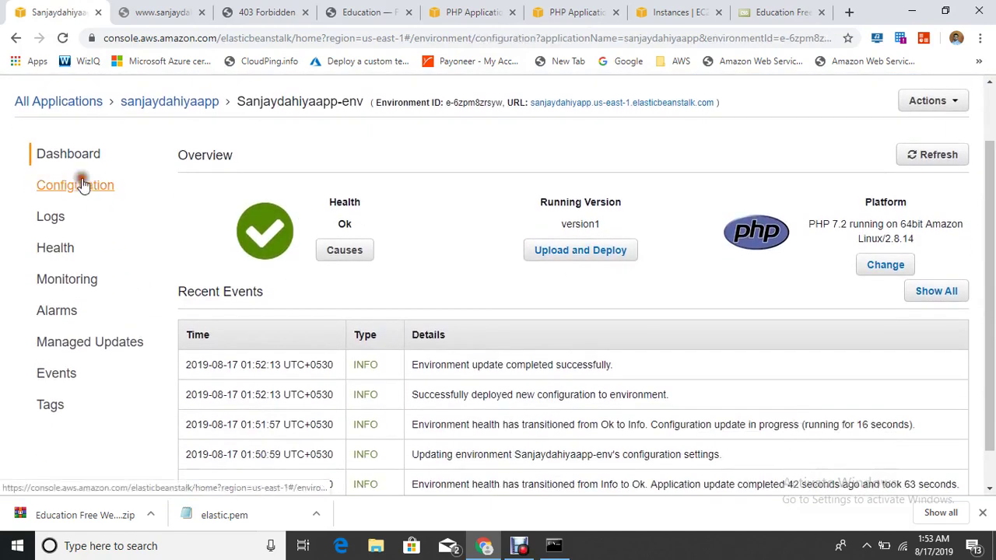
{"action": "left_click", "coordinate": [83, 185]}
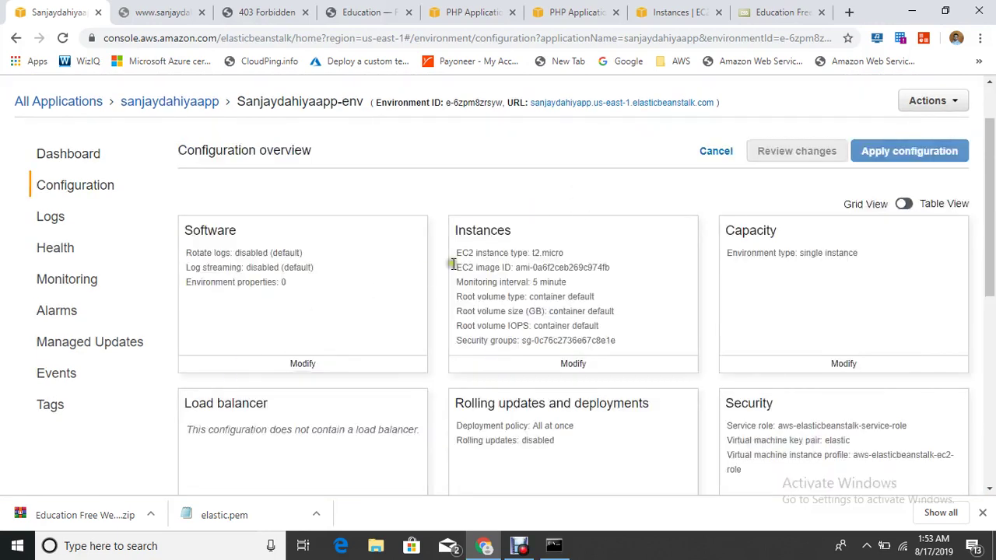
{"action": "scroll", "coordinate": [485, 257], "scroll_direction": "down", "scroll_amount": 1}
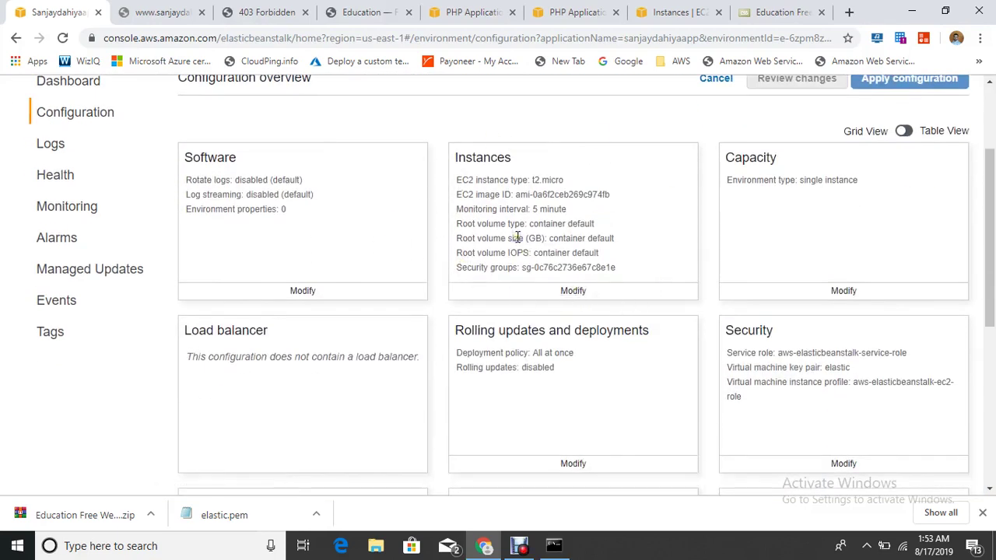
{"action": "left_click", "coordinate": [573, 291]}
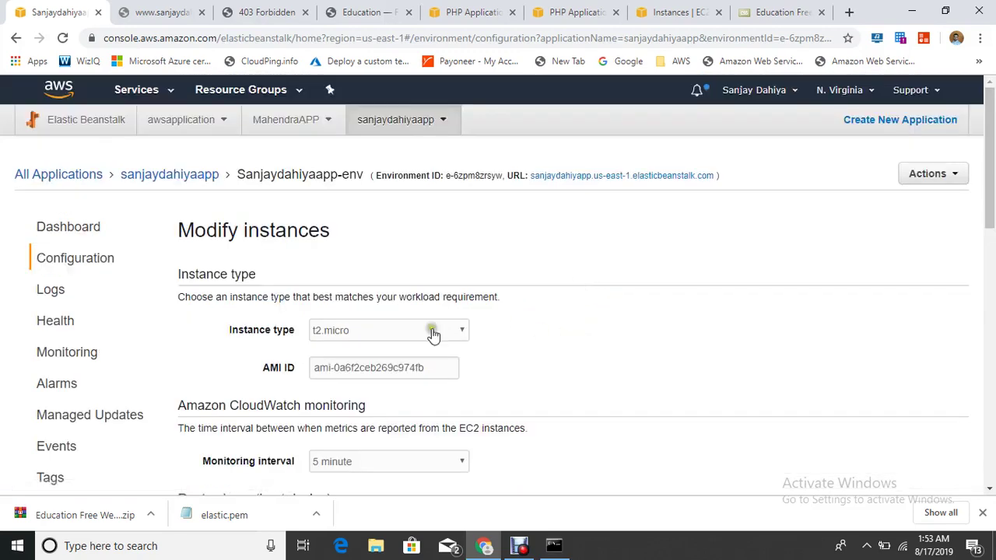
{"action": "left_click", "coordinate": [441, 254]}
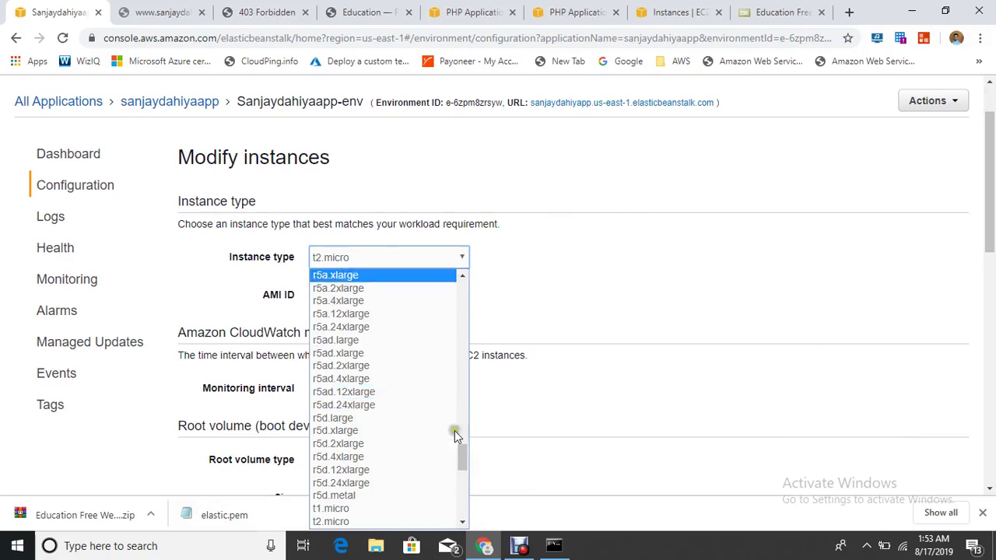
{"action": "left_click", "coordinate": [622, 305]}
{"action": "scroll", "coordinate": [343, 270], "scroll_direction": "down", "scroll_amount": 2}
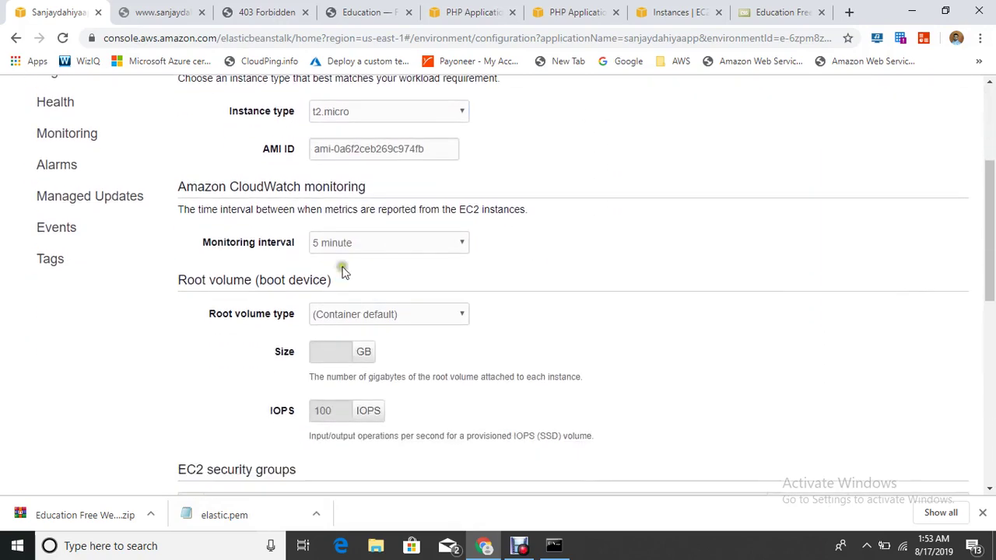
{"action": "scroll", "coordinate": [429, 277], "scroll_direction": "down", "scroll_amount": 7}
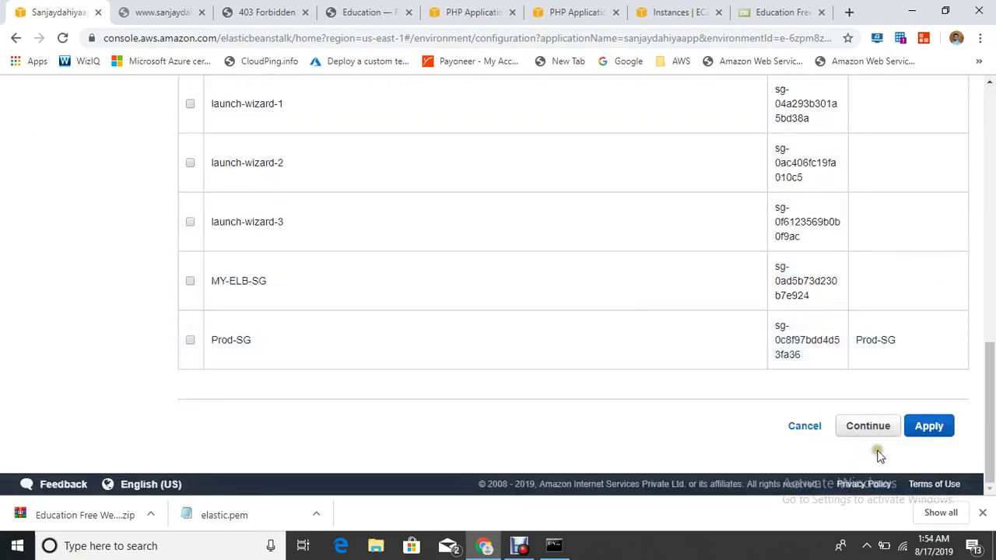
{"action": "left_click", "coordinate": [809, 433]}
{"action": "scroll", "coordinate": [583, 342], "scroll_direction": "down", "scroll_amount": 2}
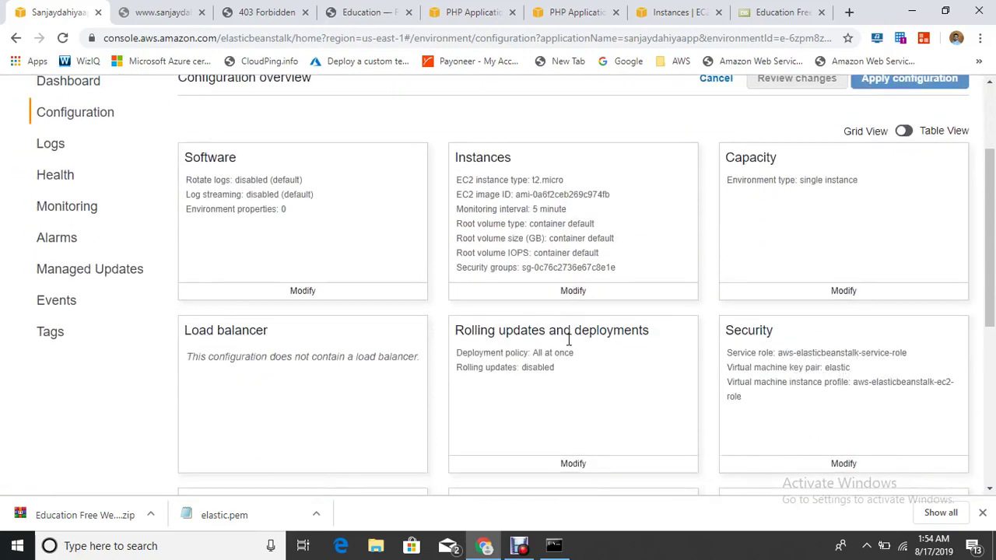
Review the environment type, Availability Zone and time-based scaling options in the capacity configuration, and cancel without changing them
{"action": "left_click", "coordinate": [844, 291]}
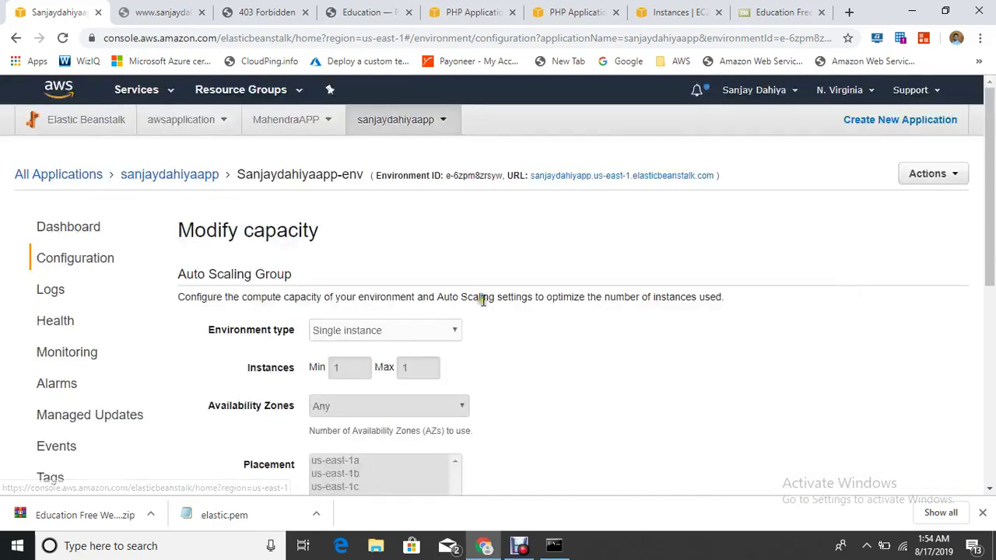
{"action": "scroll", "coordinate": [439, 249], "scroll_direction": "down", "scroll_amount": 2}
{"action": "left_click", "coordinate": [424, 184]}
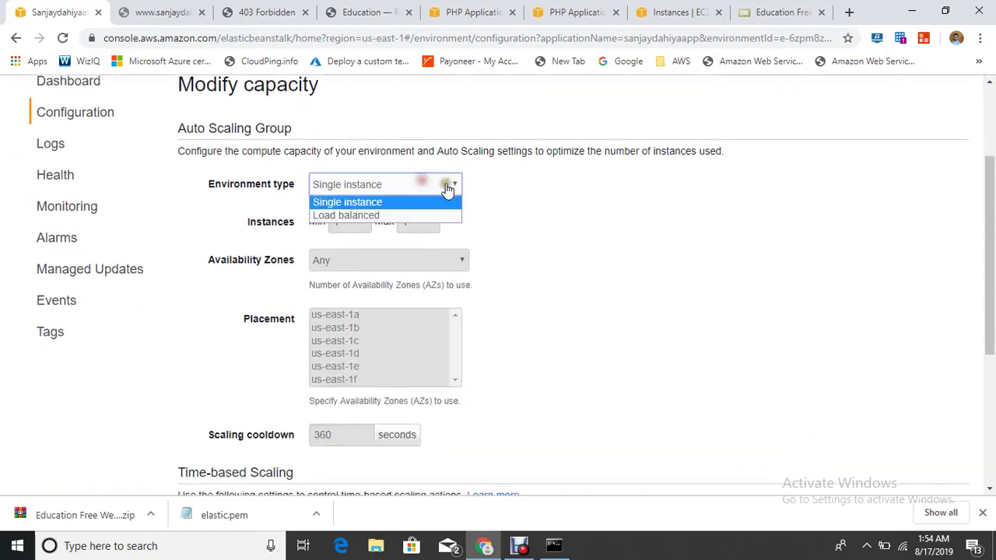
{"action": "left_click", "coordinate": [378, 281]}
{"action": "scroll", "coordinate": [351, 282], "scroll_direction": "down", "scroll_amount": 3}
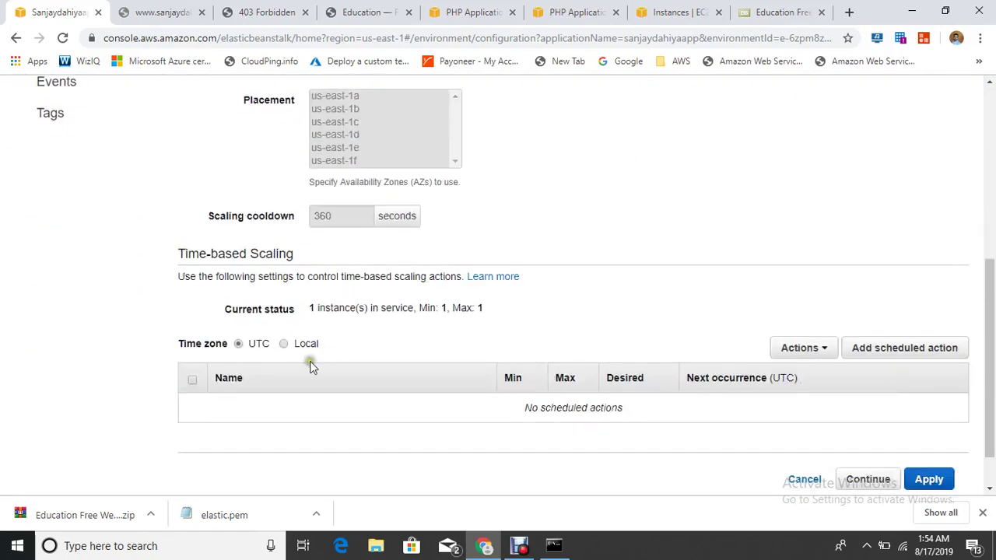
{"action": "scroll", "coordinate": [467, 350], "scroll_direction": "down", "scroll_amount": 2}
{"action": "left_click", "coordinate": [785, 426]}
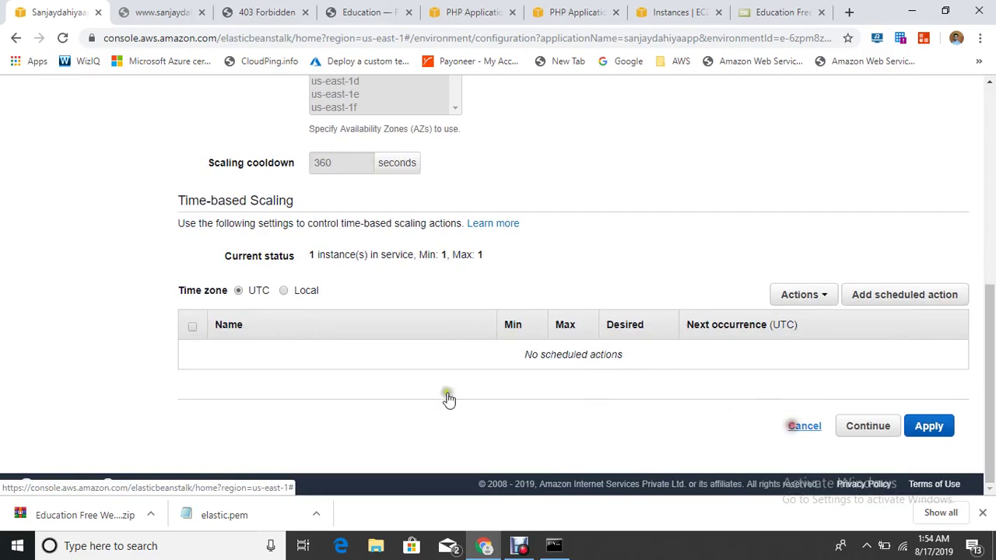
Review the service role, EC2 key pair and IAM instance profile in the security configuration, and cancel without changes
{"action": "scroll", "coordinate": [466, 326], "scroll_direction": "down", "scroll_amount": 2}
{"action": "scroll", "coordinate": [405, 340], "scroll_direction": "down", "scroll_amount": 2}
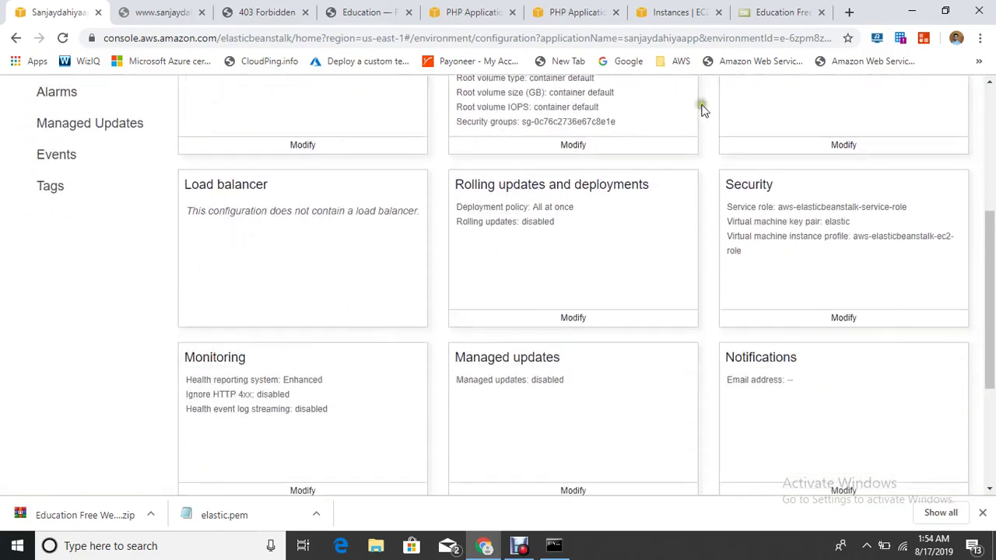
{"action": "left_click", "coordinate": [852, 322]}
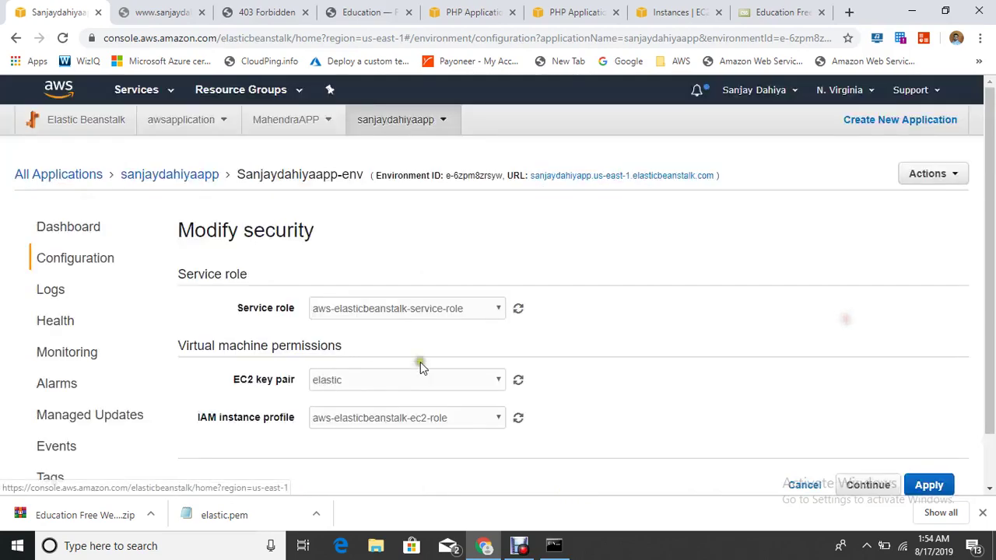
{"action": "scroll", "coordinate": [432, 359], "scroll_direction": "down", "scroll_amount": 1}
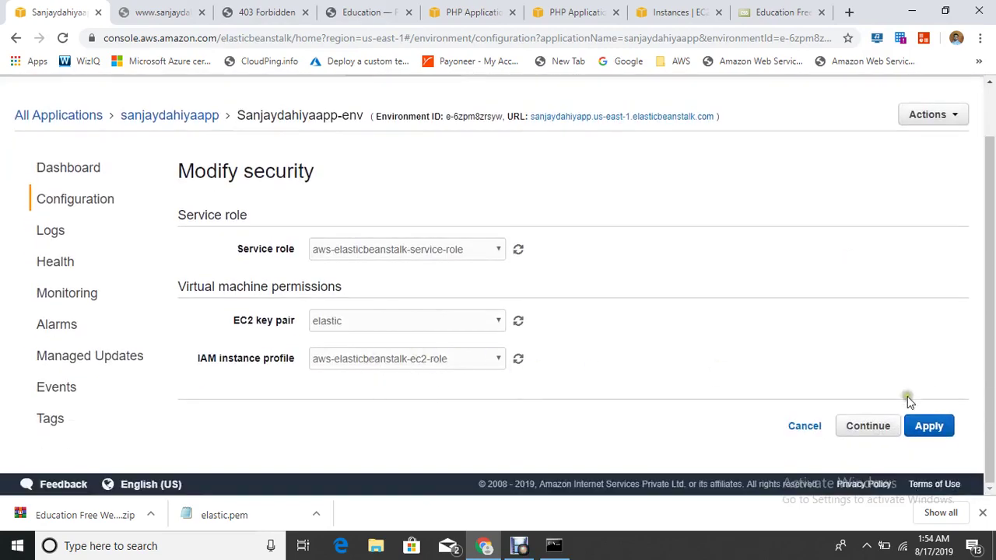
{"action": "left_click", "coordinate": [809, 430]}
Look over the monitoring, managed updates, notifications, network and database categories in the configuration overview
{"action": "scroll", "coordinate": [470, 345], "scroll_direction": "down", "scroll_amount": 5}
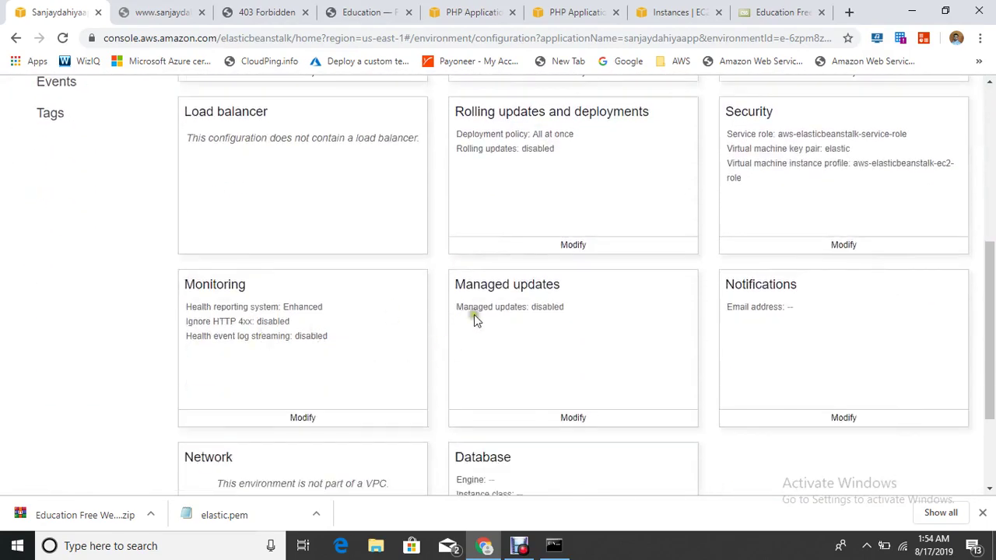
{"action": "scroll", "coordinate": [602, 363], "scroll_direction": "down", "scroll_amount": 2}
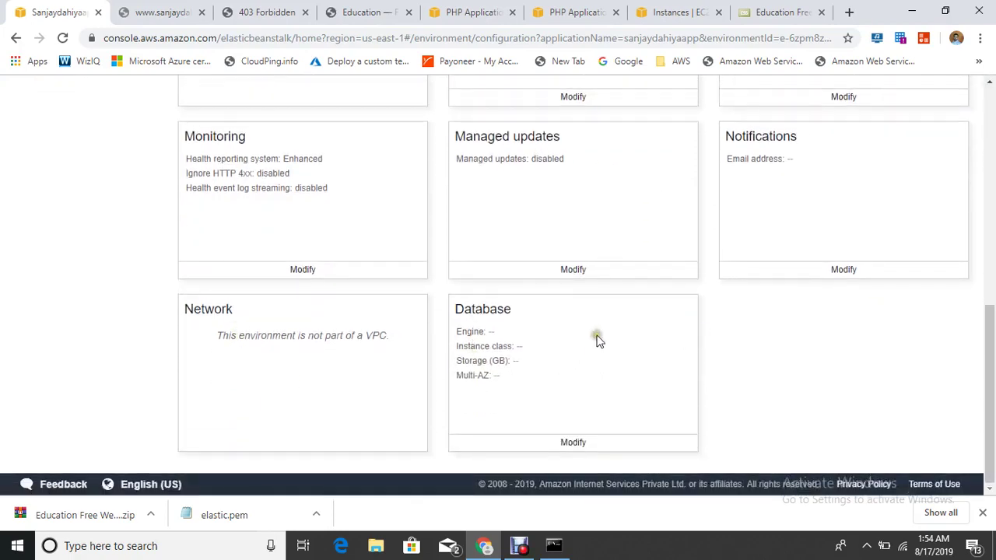
{"action": "scroll", "coordinate": [596, 335], "scroll_direction": "up", "scroll_amount": 7}
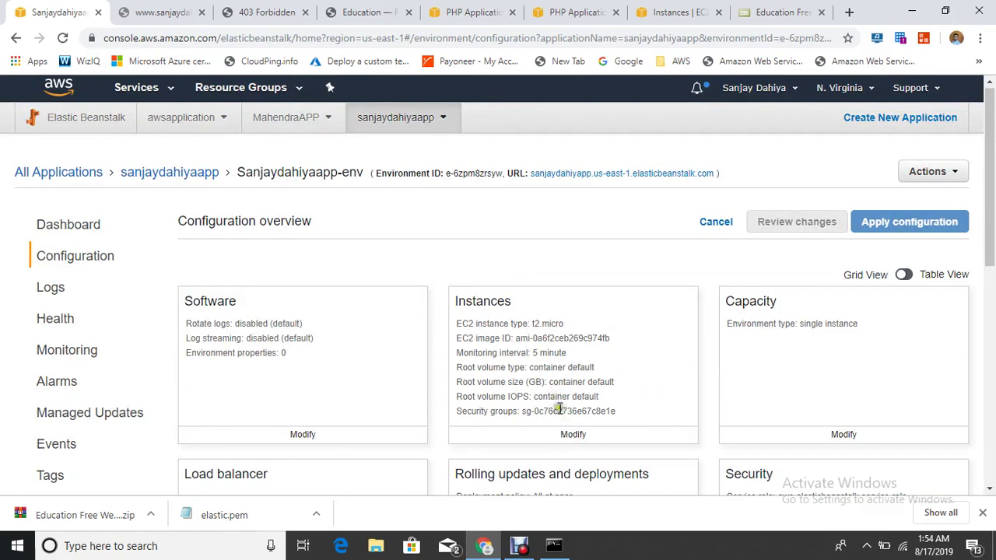
Request the last 100 lines of logs from the environment's EC2 instance
{"action": "left_click", "coordinate": [74, 289]}
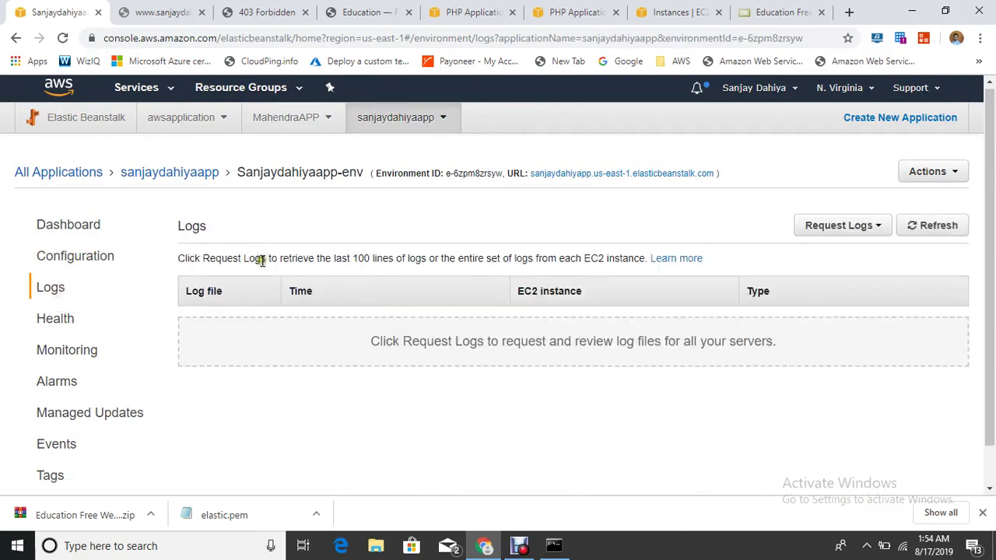
{"action": "left_click", "coordinate": [851, 232]}
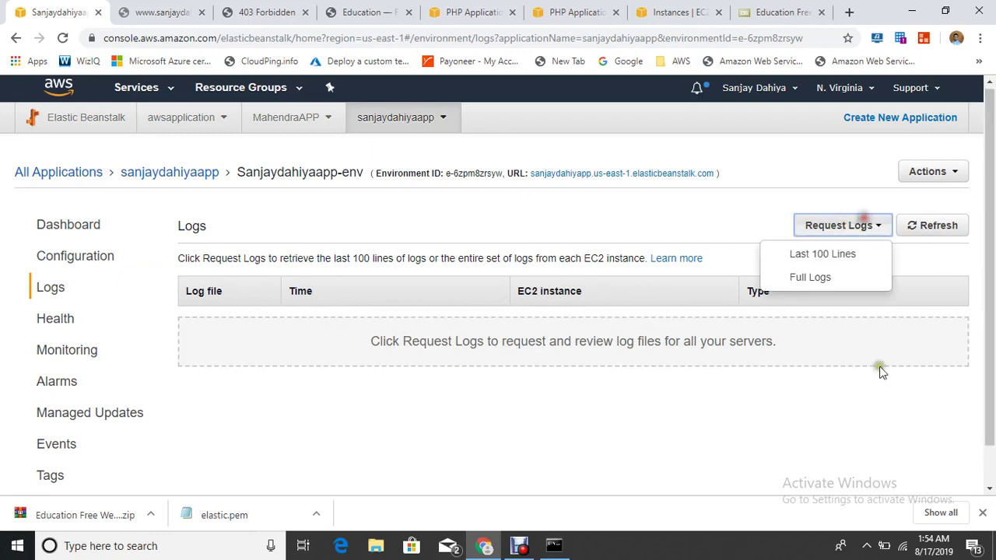
{"action": "left_click", "coordinate": [825, 255]}
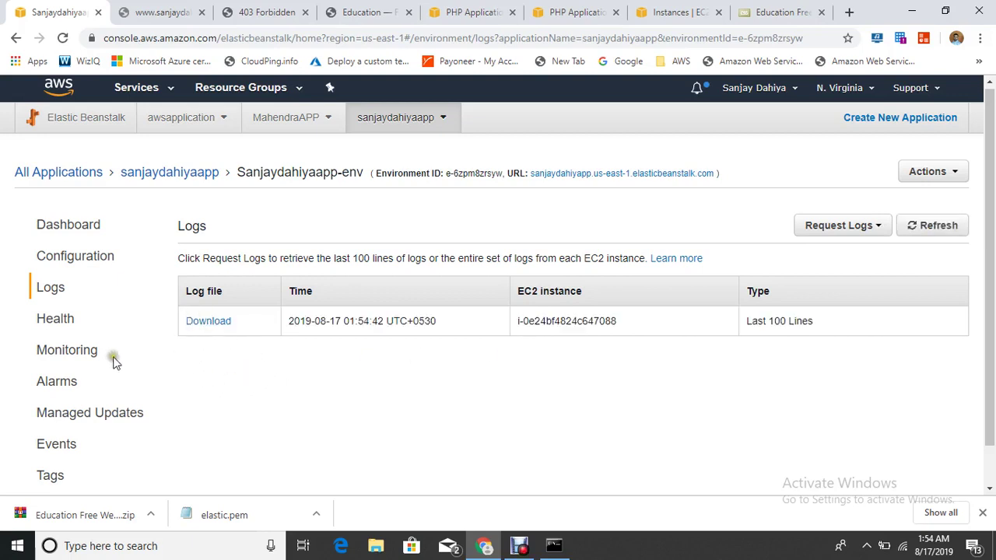
Examine the environment's enhanced health overview and its monitoring graphs for health, CPU utilization and network traffic
{"action": "left_click", "coordinate": [53, 321]}
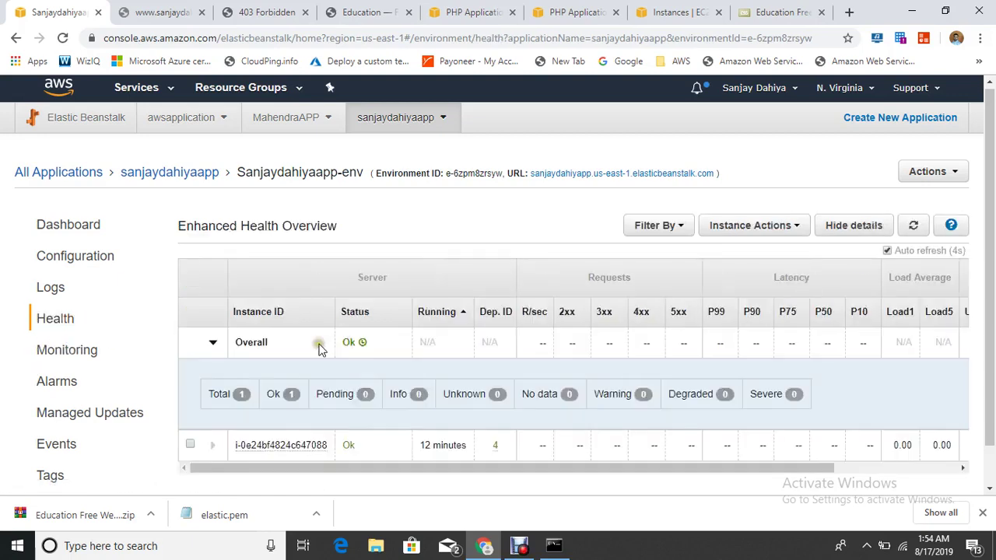
{"action": "scroll", "coordinate": [372, 342], "scroll_direction": "down", "scroll_amount": 1}
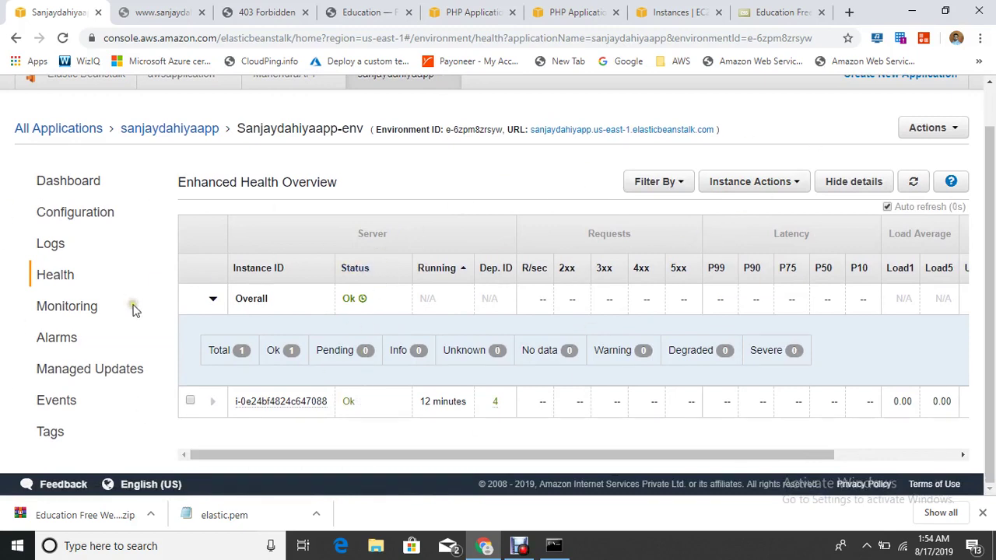
{"action": "left_click", "coordinate": [78, 306]}
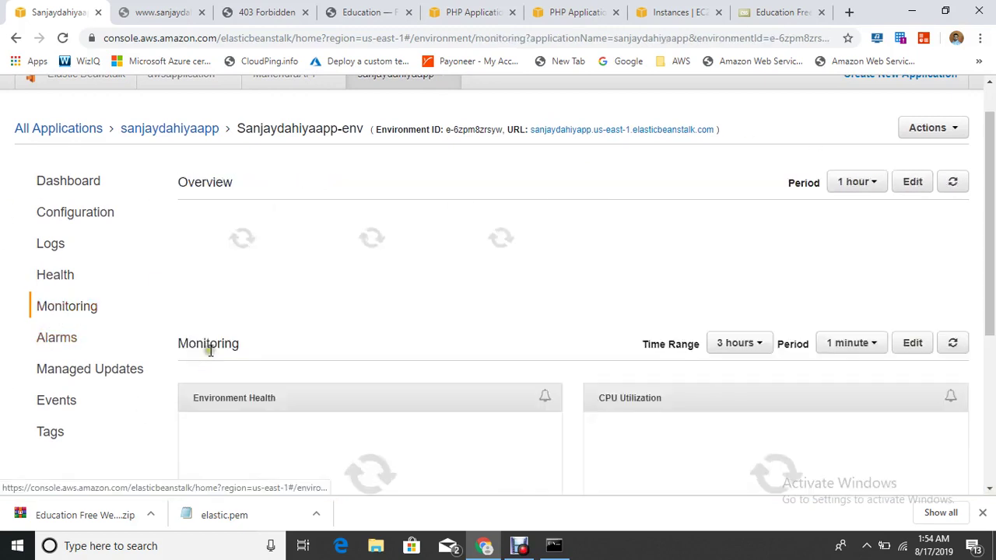
{"action": "scroll", "coordinate": [374, 314], "scroll_direction": "down", "scroll_amount": 2}
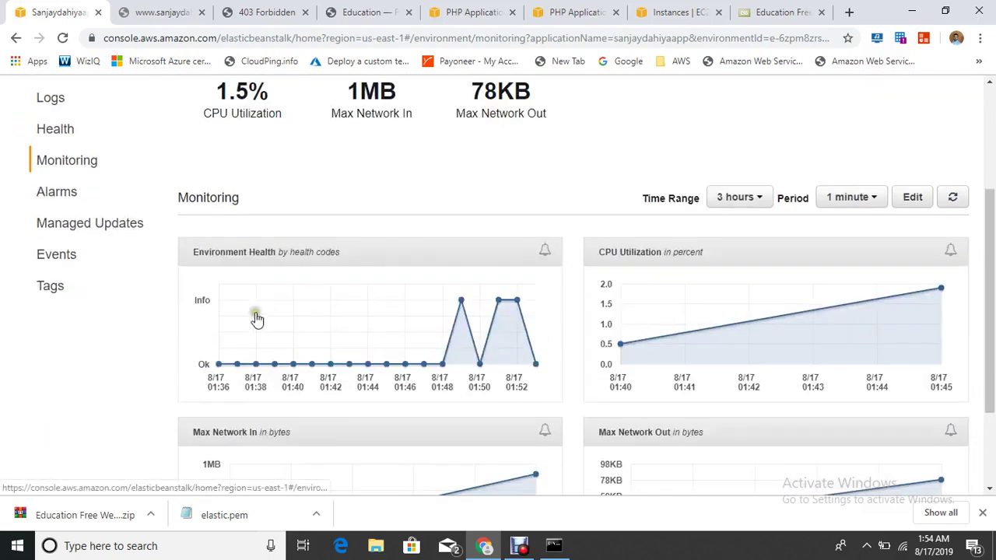
{"action": "scroll", "coordinate": [69, 231], "scroll_direction": "up", "scroll_amount": 3}
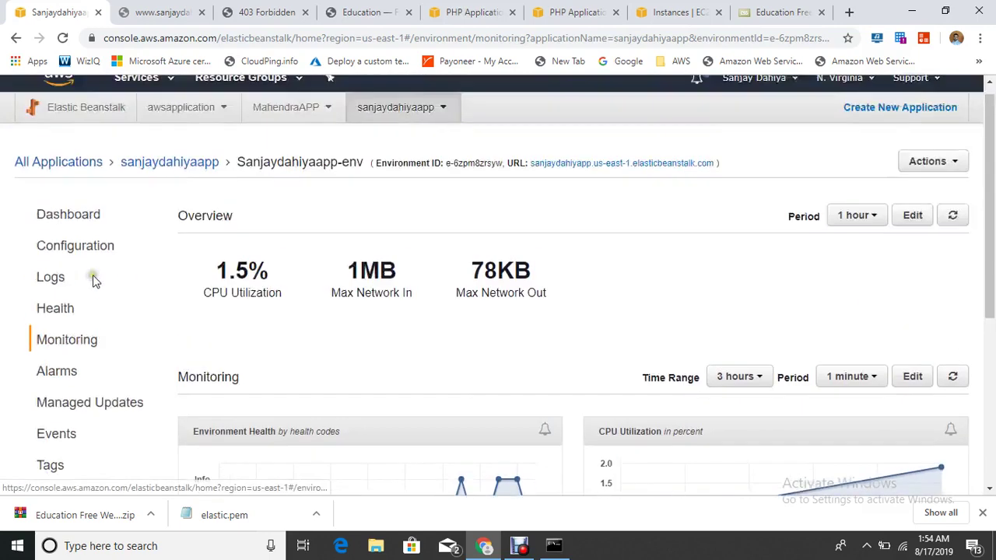
Check the environment's existing alarms and its managed updates overview
{"action": "left_click", "coordinate": [60, 391]}
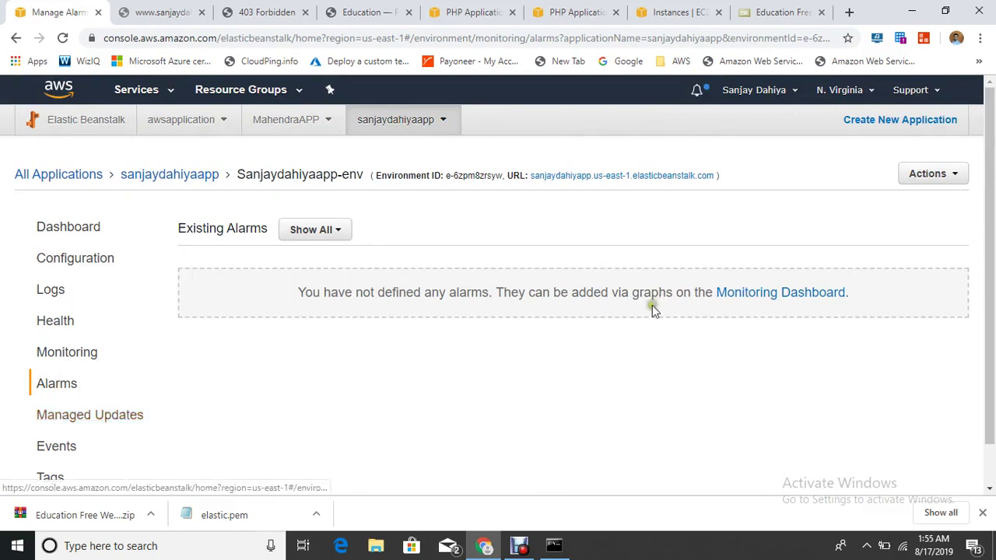
{"action": "left_click", "coordinate": [98, 418]}
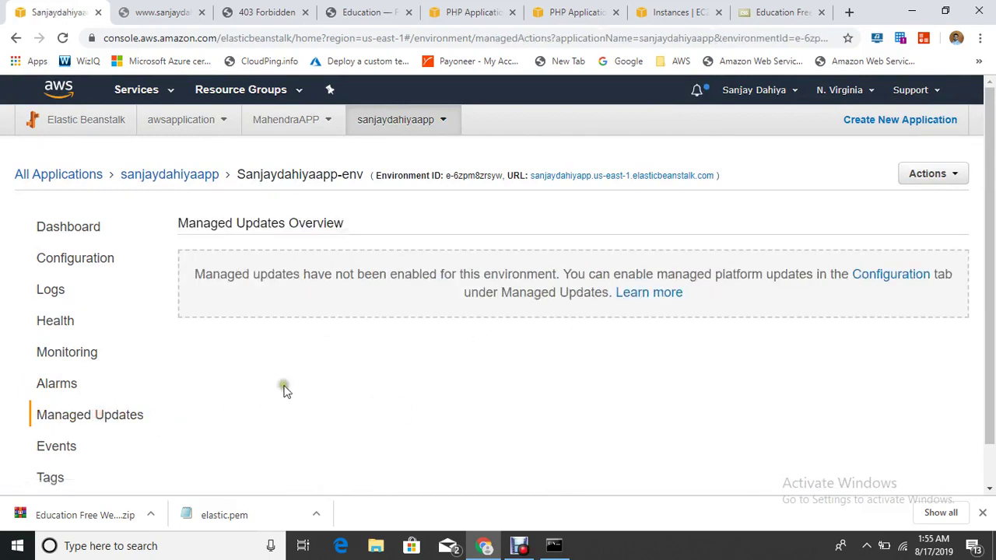
{"action": "scroll", "coordinate": [165, 448], "scroll_direction": "down", "scroll_amount": 1}
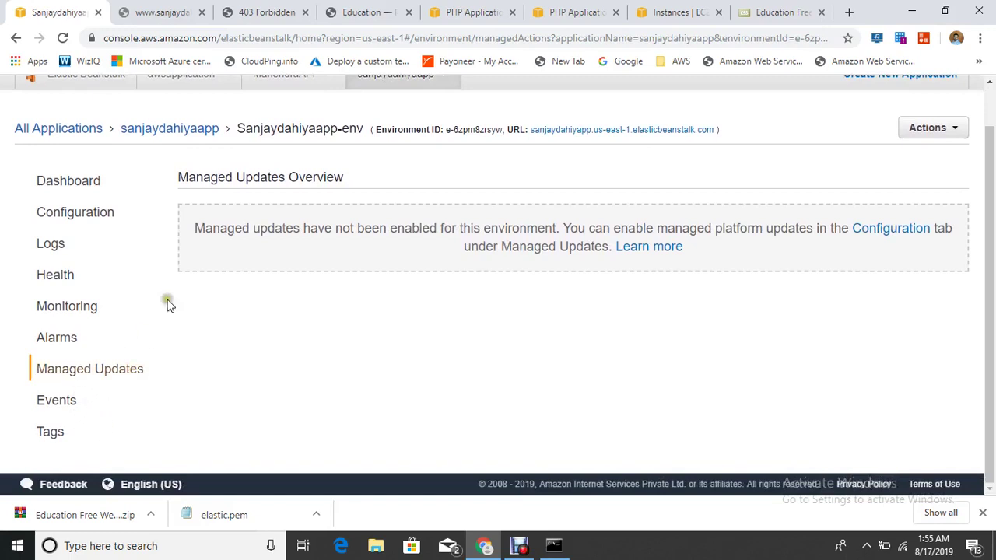
{"action": "scroll", "coordinate": [187, 264], "scroll_direction": "up", "scroll_amount": 1}
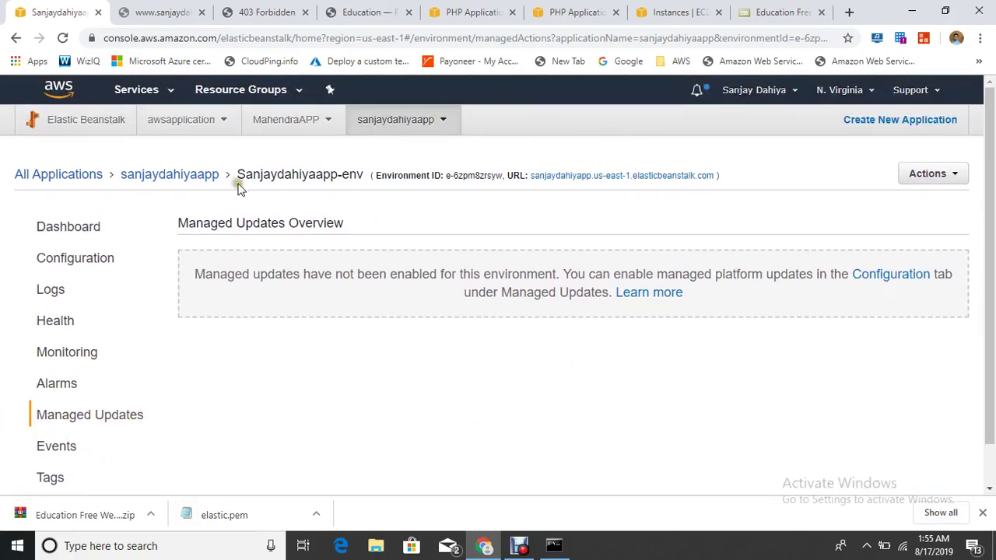
Open the application's overview, look at its available actions and return to the PHP environment's dashboard
{"action": "left_click", "coordinate": [196, 176]}
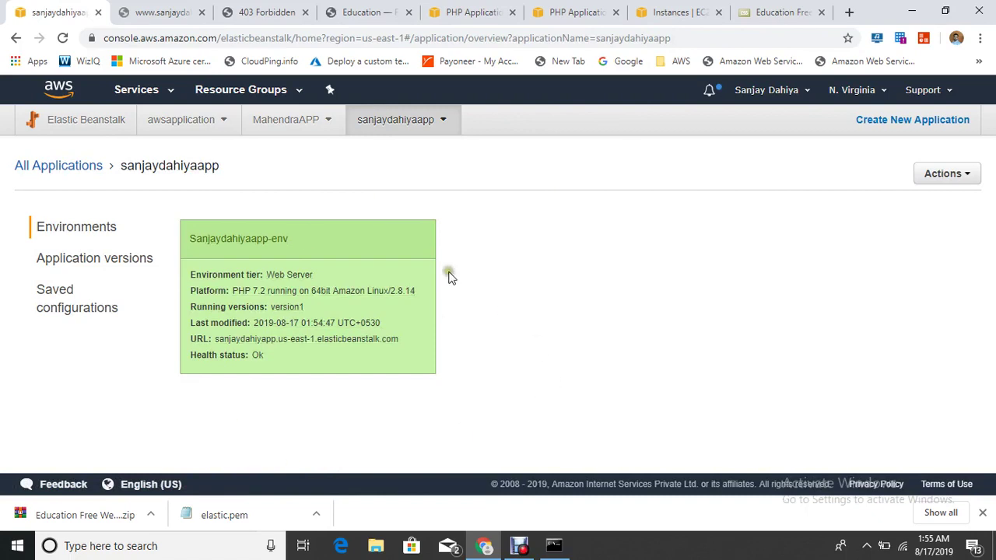
{"action": "left_click", "coordinate": [955, 173]}
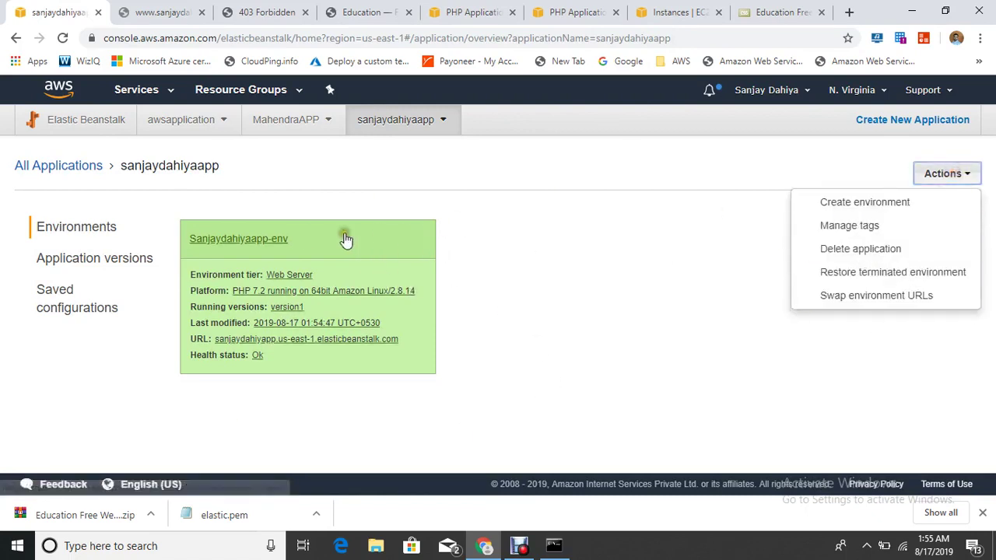
{"action": "left_click", "coordinate": [262, 241]}
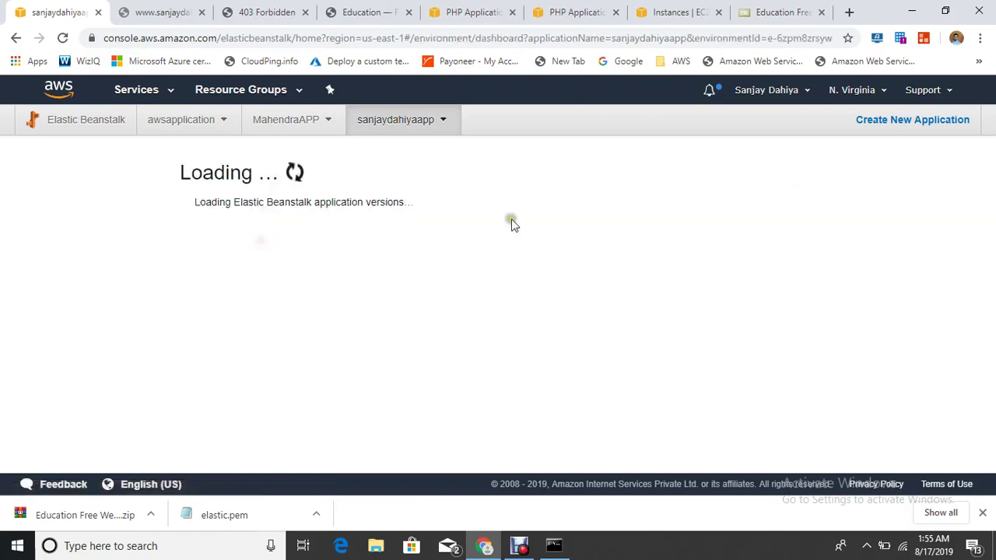
Terminate the PHP environment, entering its full name to confirm the permanent termination
{"action": "left_click", "coordinate": [952, 174]}
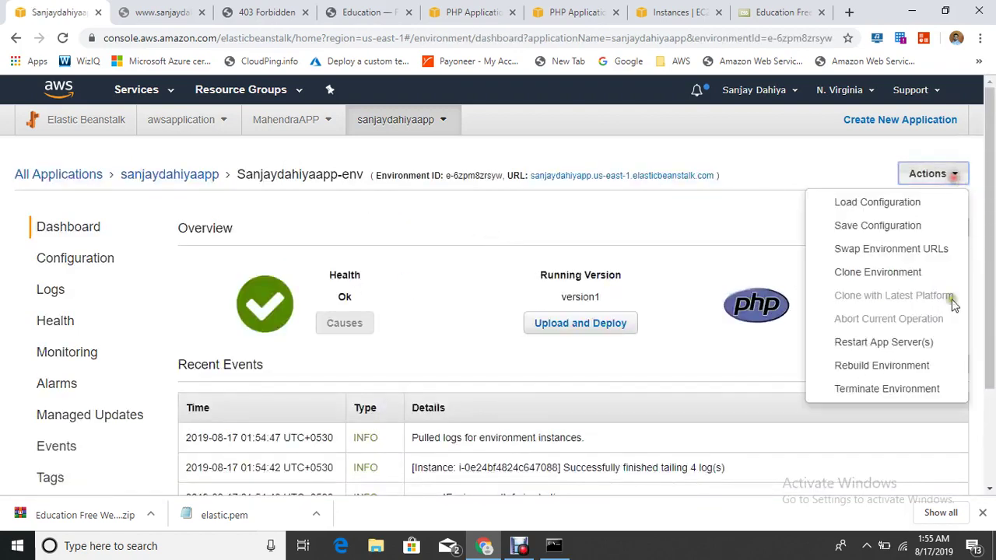
{"action": "left_click", "coordinate": [903, 390]}
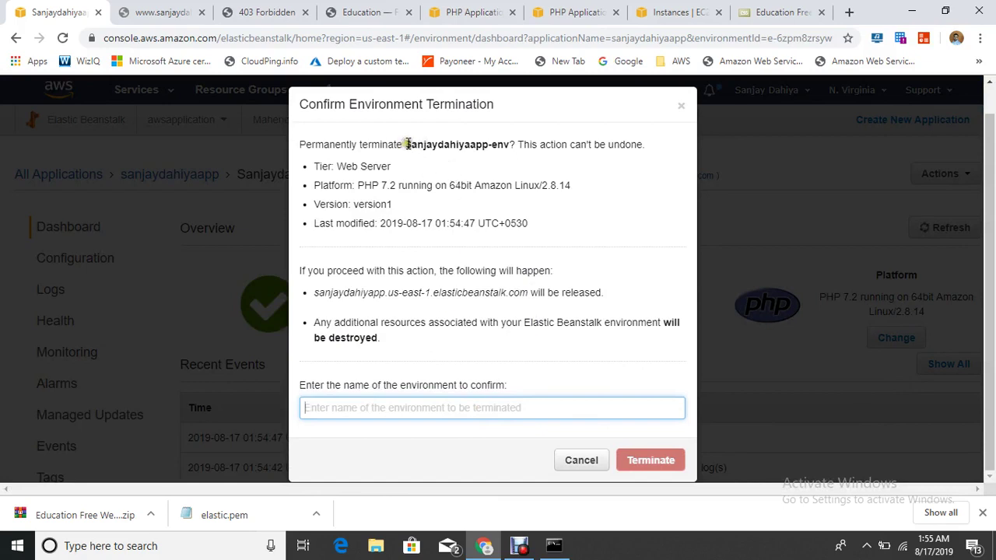
{"action": "left_click_drag", "start_coordinate": [406, 144], "coordinate": [510, 146]}
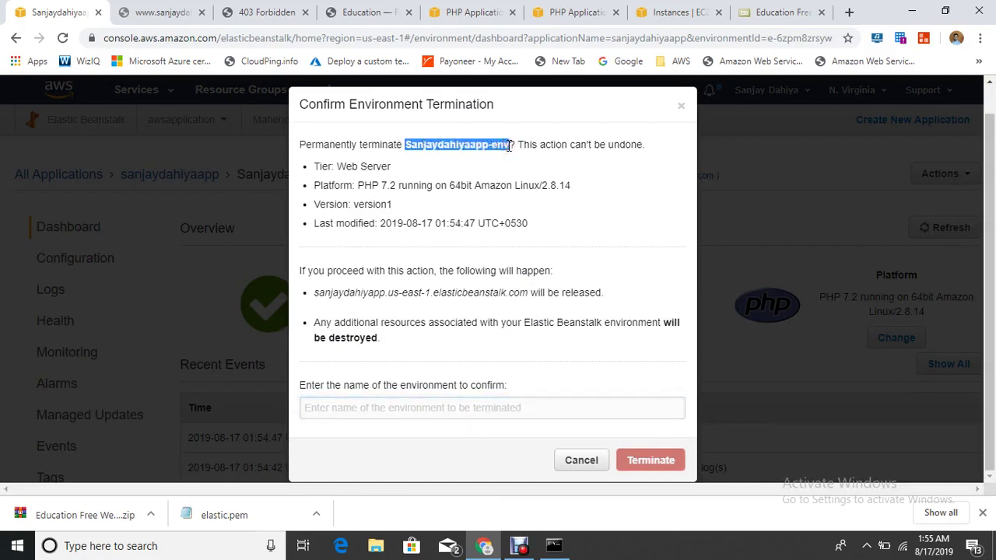
{"action": "left_click", "coordinate": [369, 417]}
{"action": "type", "text": "Sanjaydahiyaapp-env"}
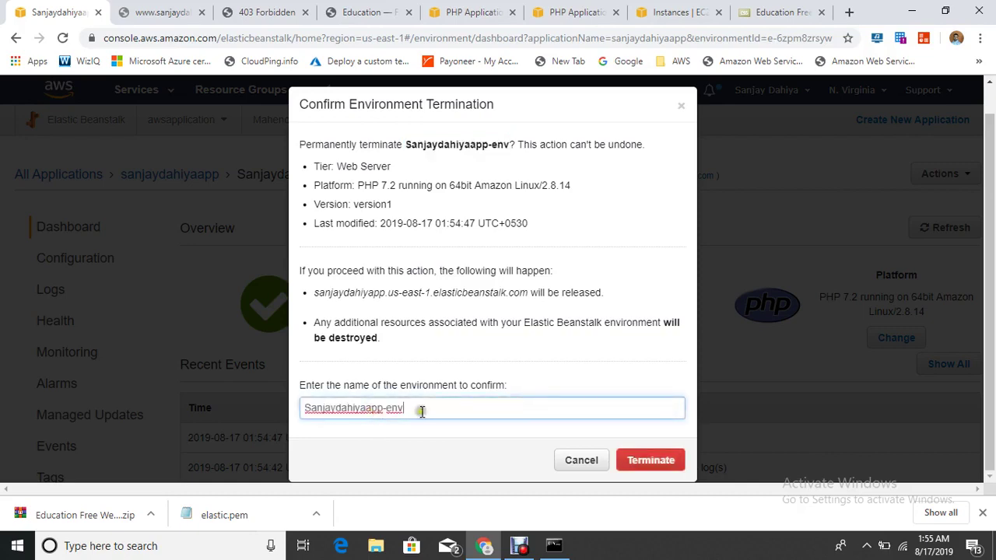
{"action": "left_click", "coordinate": [644, 457]}
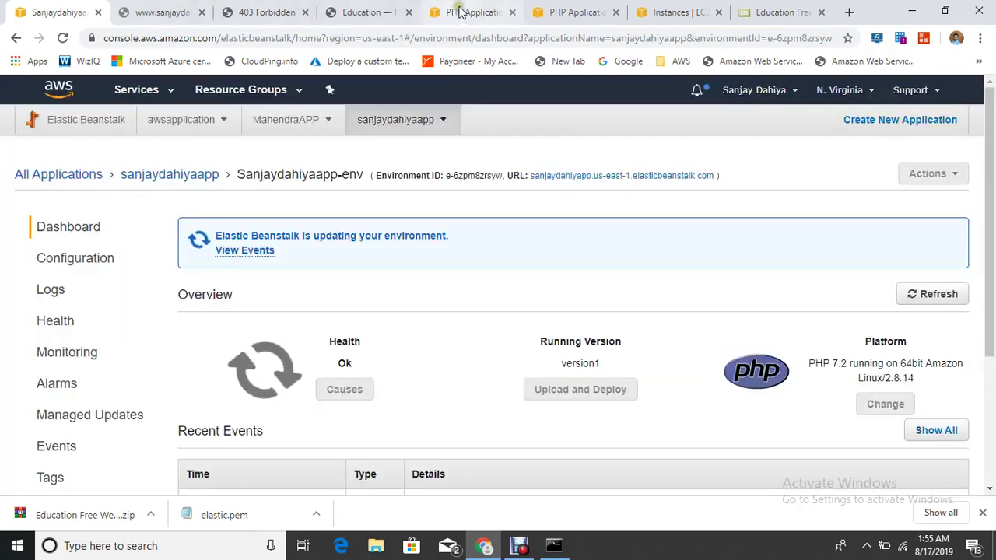
Refresh the EC2 instances list and the environment's dashboard to check the termination progress
{"action": "left_click", "coordinate": [674, 11]}
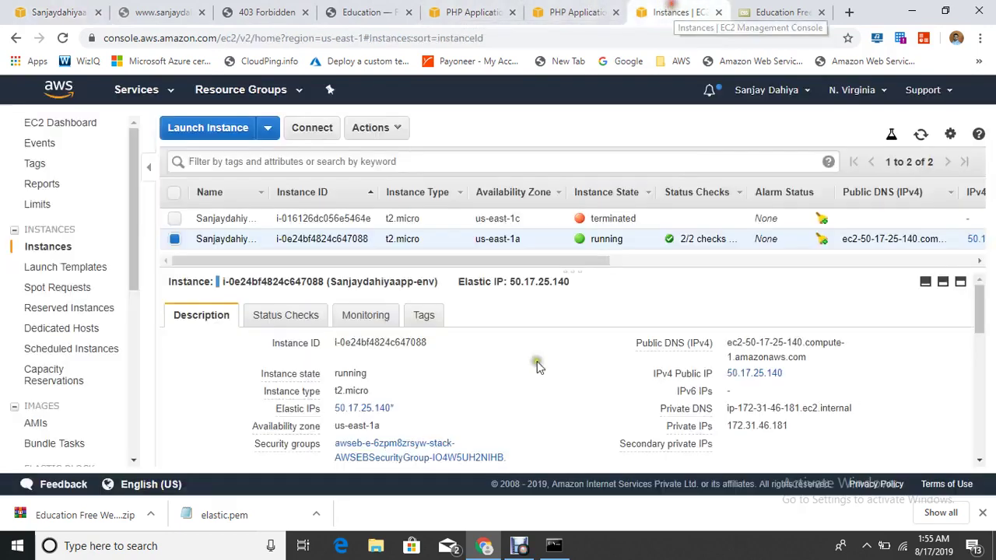
{"action": "left_click", "coordinate": [922, 135]}
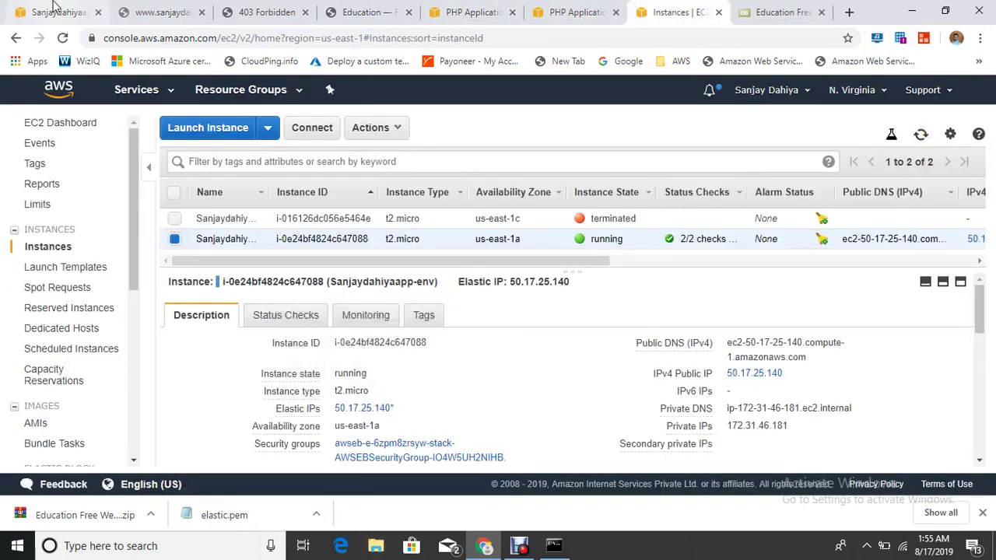
{"action": "left_click", "coordinate": [55, 9]}
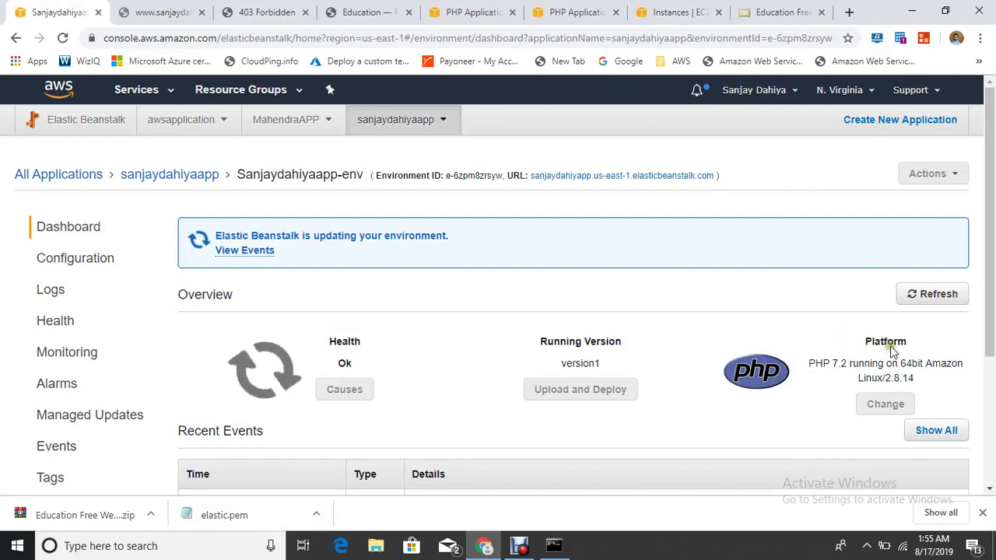
{"action": "left_click", "coordinate": [926, 296]}
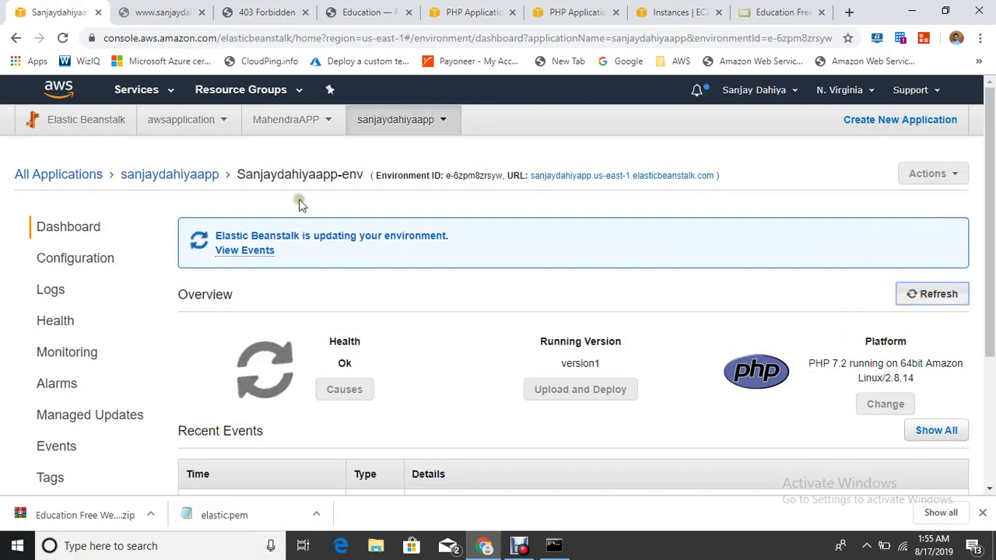
{"action": "left_click", "coordinate": [519, 547]}
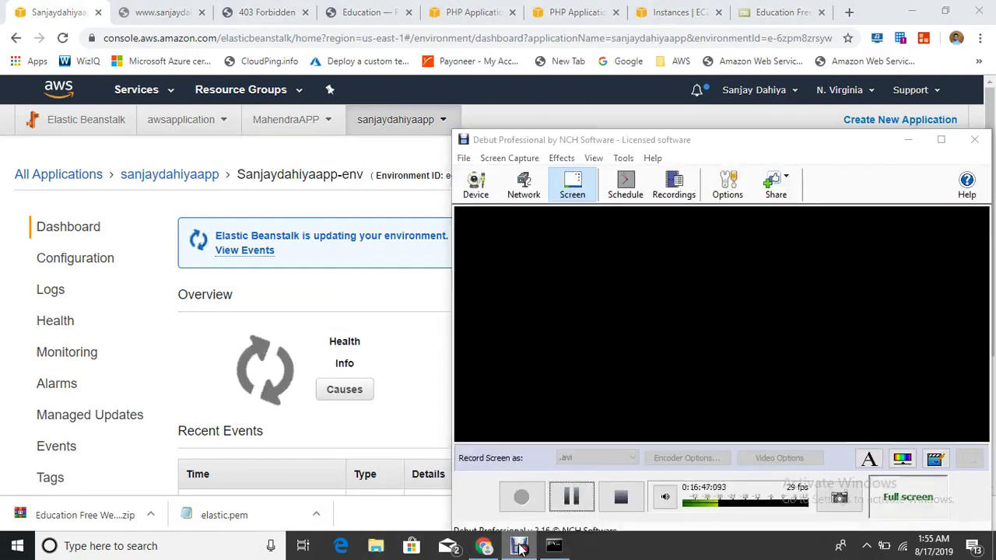
Refresh the environment's dashboard to review its recent termination events, and reload the EC2 instances list to check the instance states
{"action": "left_click", "coordinate": [519, 547]}
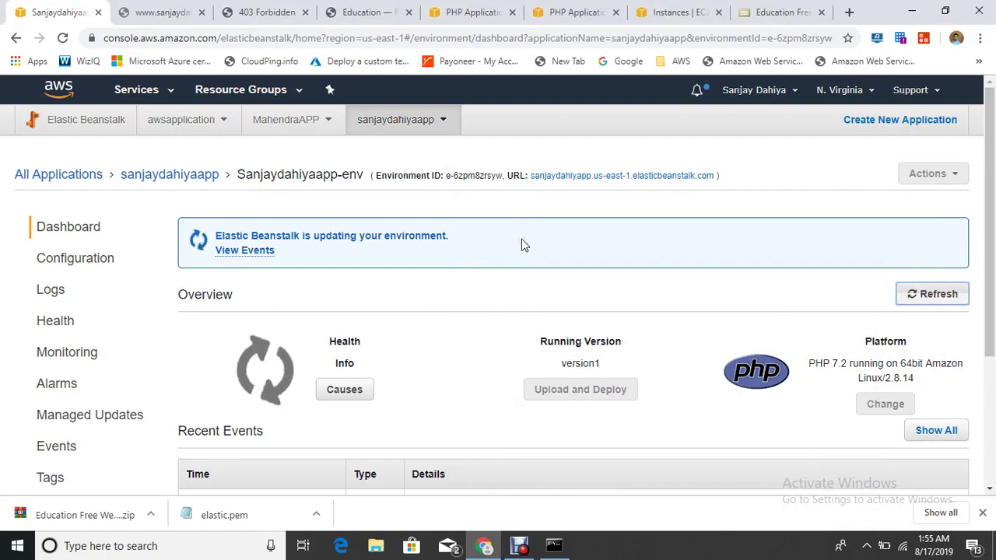
{"action": "left_click", "coordinate": [928, 290]}
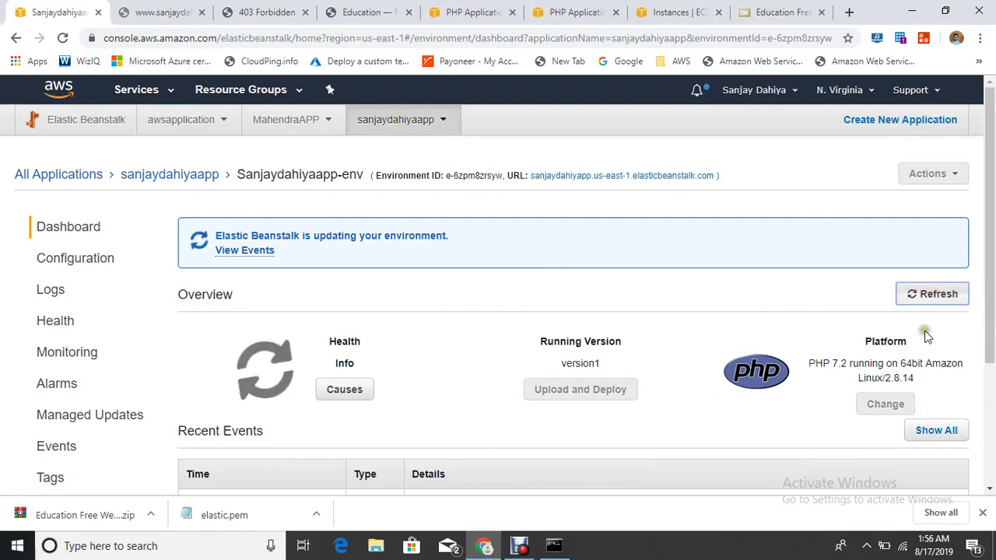
{"action": "scroll", "coordinate": [334, 280], "scroll_direction": "down", "scroll_amount": 3}
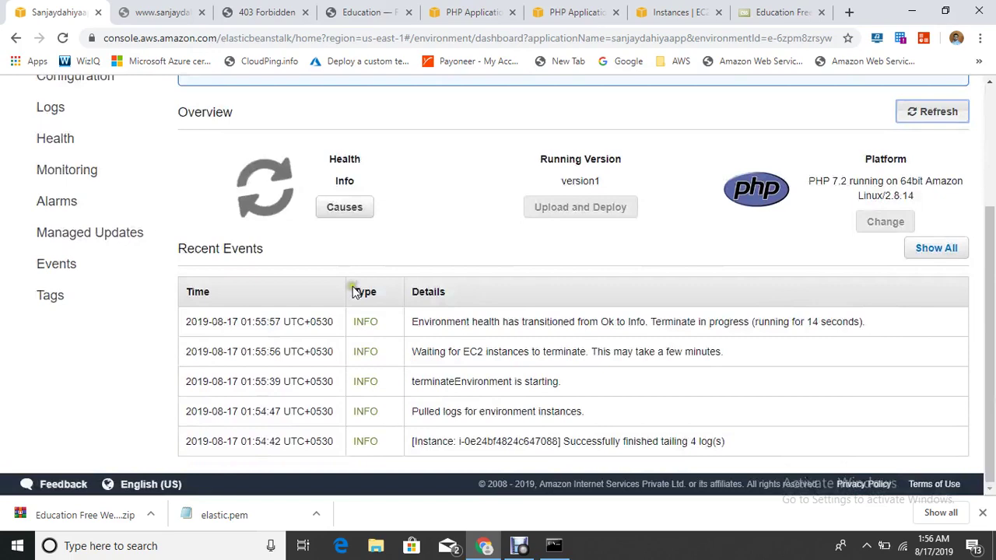
{"action": "left_click", "coordinate": [682, 12]}
{"action": "left_click", "coordinate": [921, 135]}
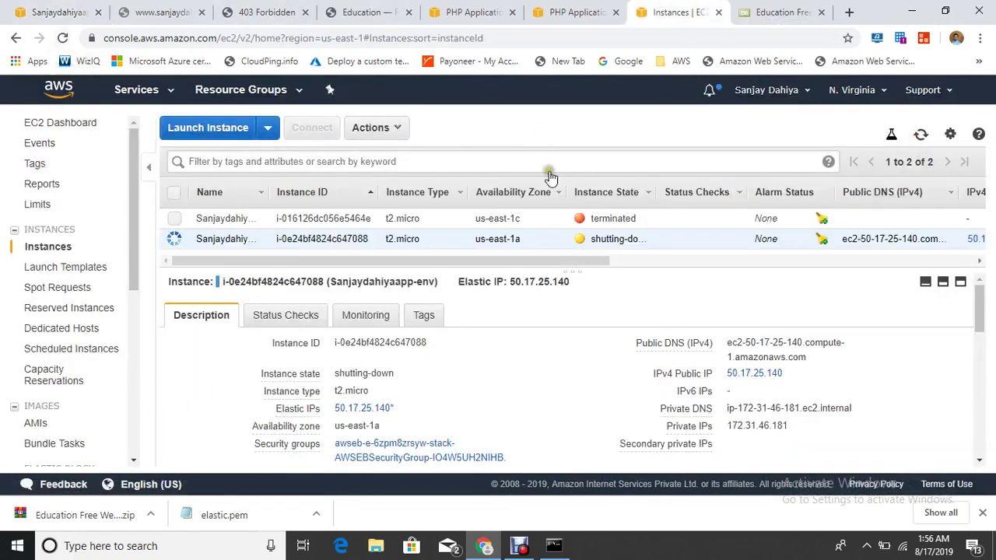
Return to the terminating environment's dashboard and refresh its overview twice to recheck the health status
{"action": "left_click", "coordinate": [28, 22]}
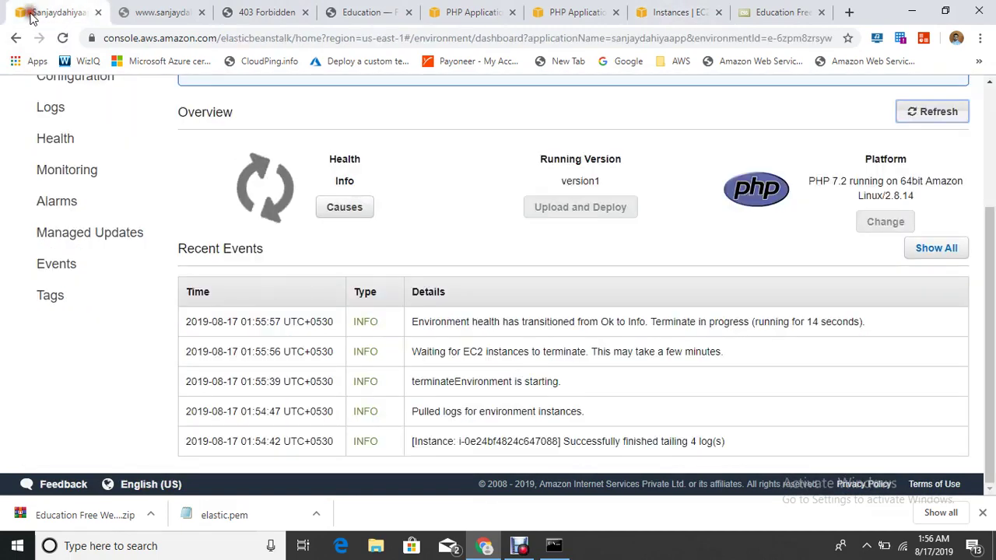
{"action": "scroll", "coordinate": [796, 295], "scroll_direction": "up", "scroll_amount": 3}
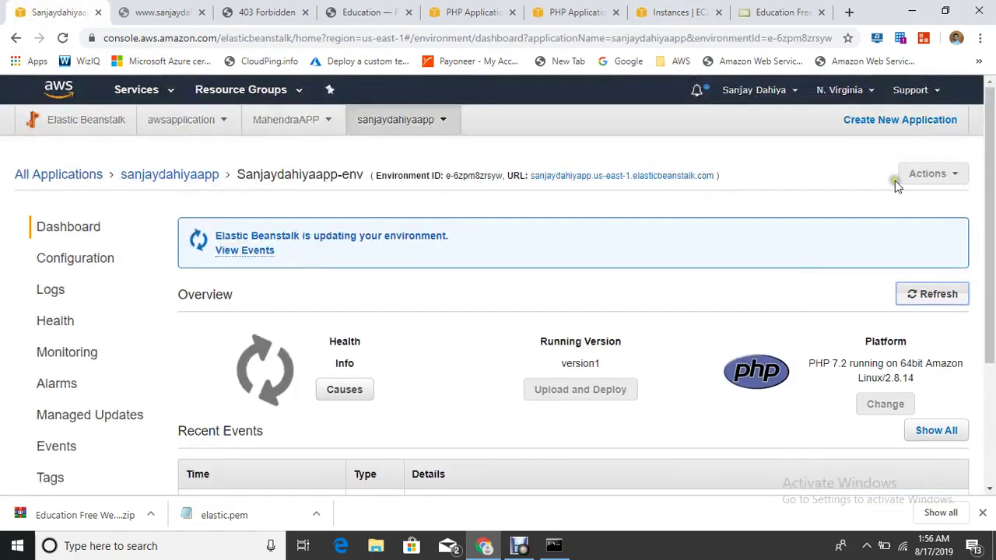
{"action": "left_click", "coordinate": [938, 293]}
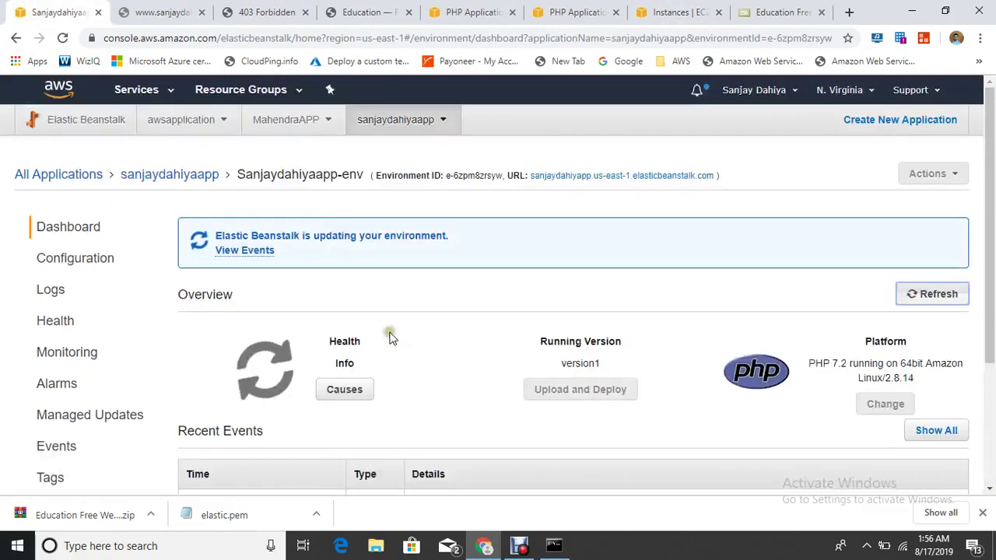
{"action": "left_click", "coordinate": [934, 294]}
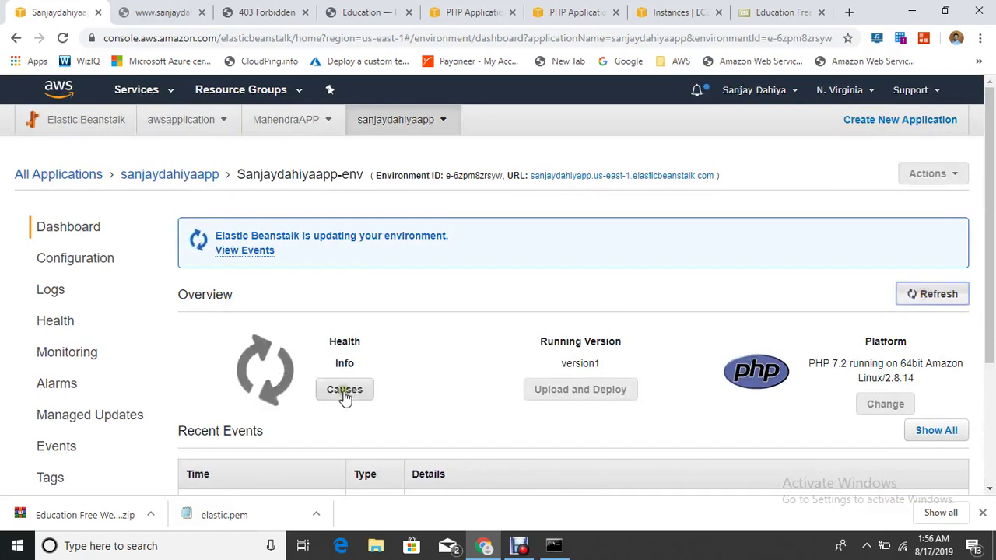